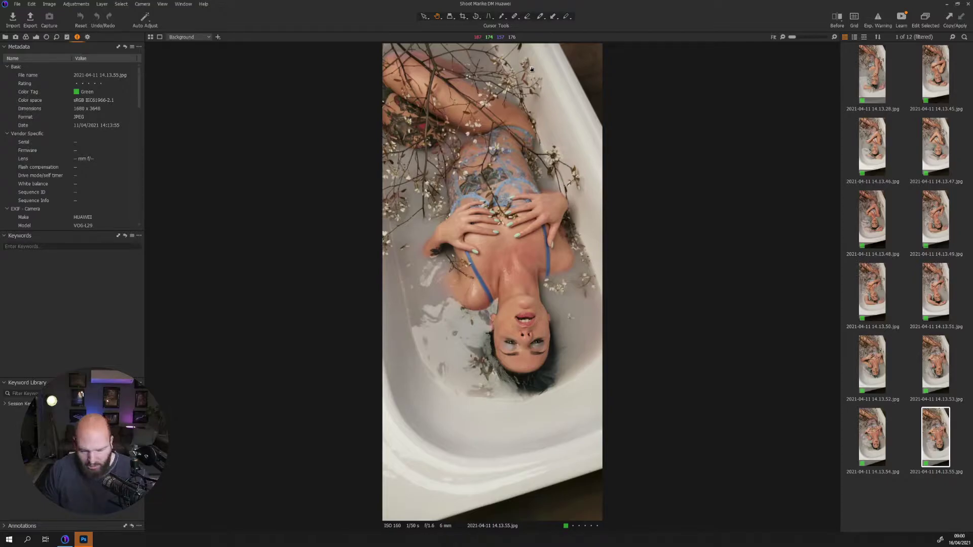
- Review the green-tagged bathtub photos one after another, starting with 2021-04-11 14.13.28.jpg
{"action": "left_click", "coordinate": [869, 88]}
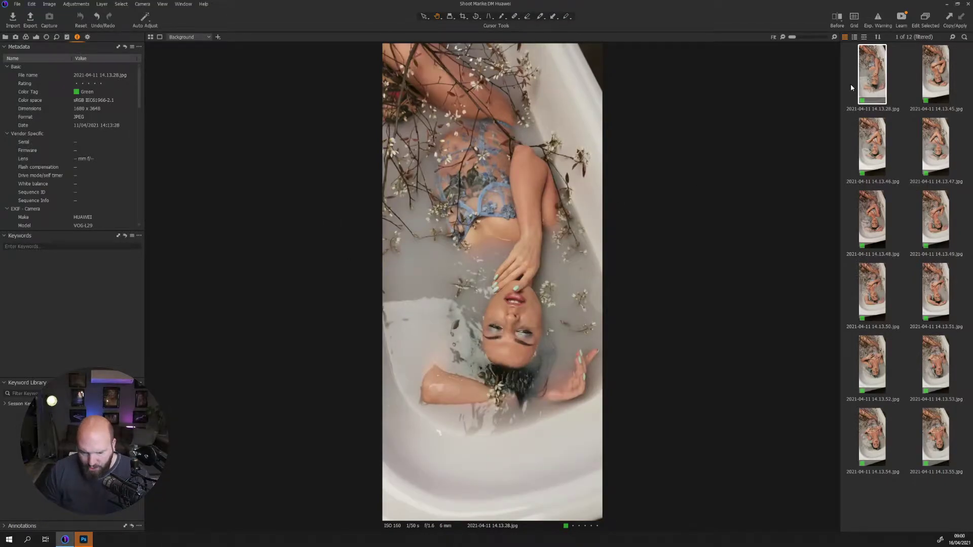
{"action": "key", "text": "Right"}
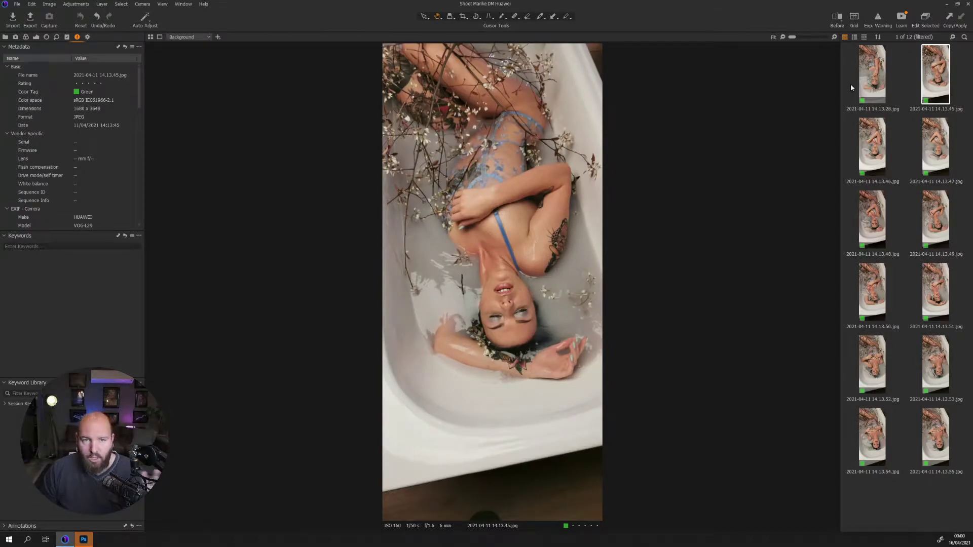
{"action": "key", "text": "Right"}
{"action": "key", "text": "Right"}
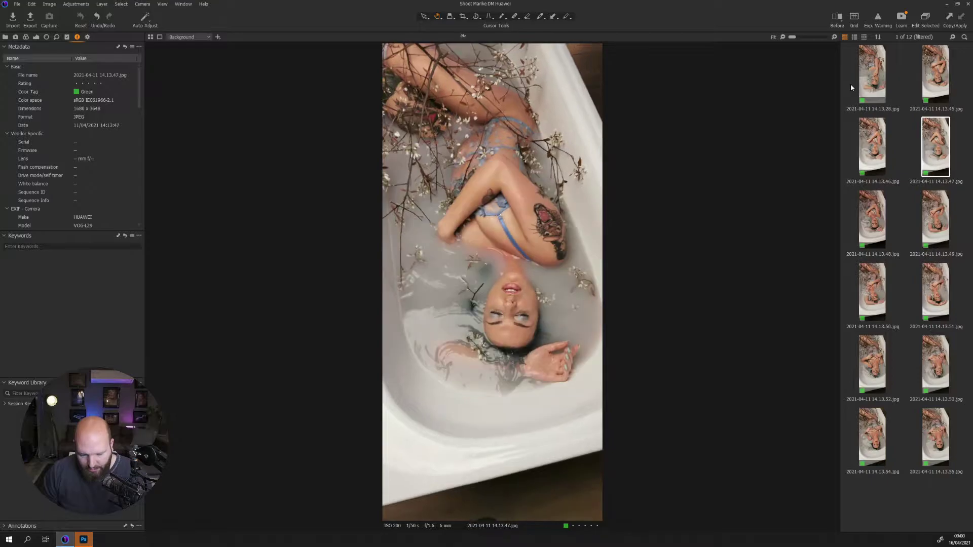
{"action": "key", "text": "Right"}
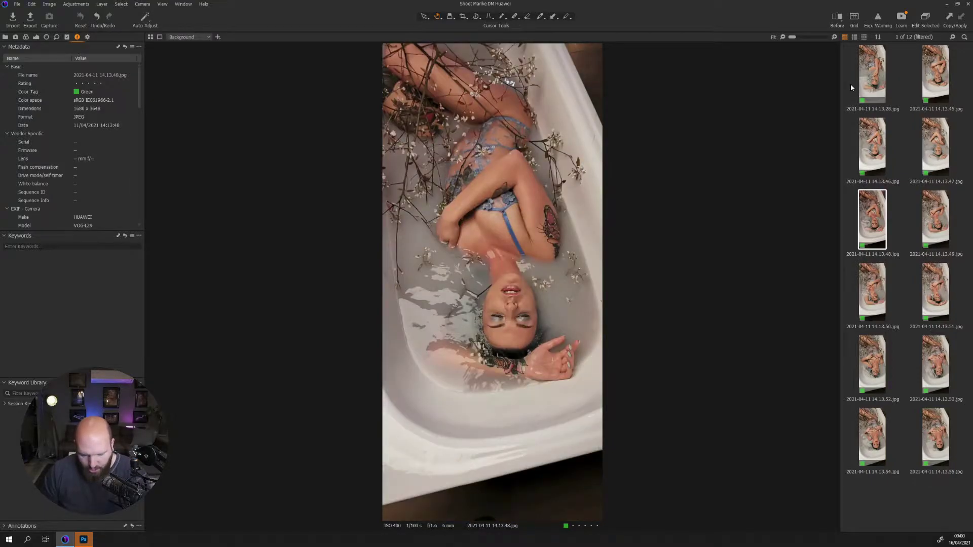
{"action": "key", "text": "Right"}
{"action": "key", "text": "Right"}
{"action": "key", "text": "Right"}
{"action": "key", "text": "Left"}
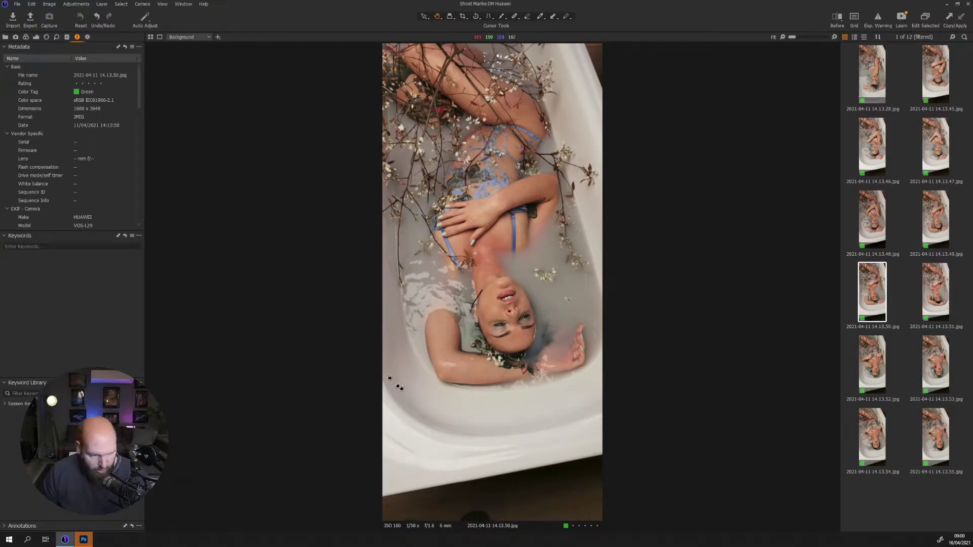
- Examine the camera make and exposure metadata of photo 2021-04-11 14.13.50.jpg
{"action": "scroll", "coordinate": [93, 133], "scroll_direction": "down", "scroll_amount": 4}
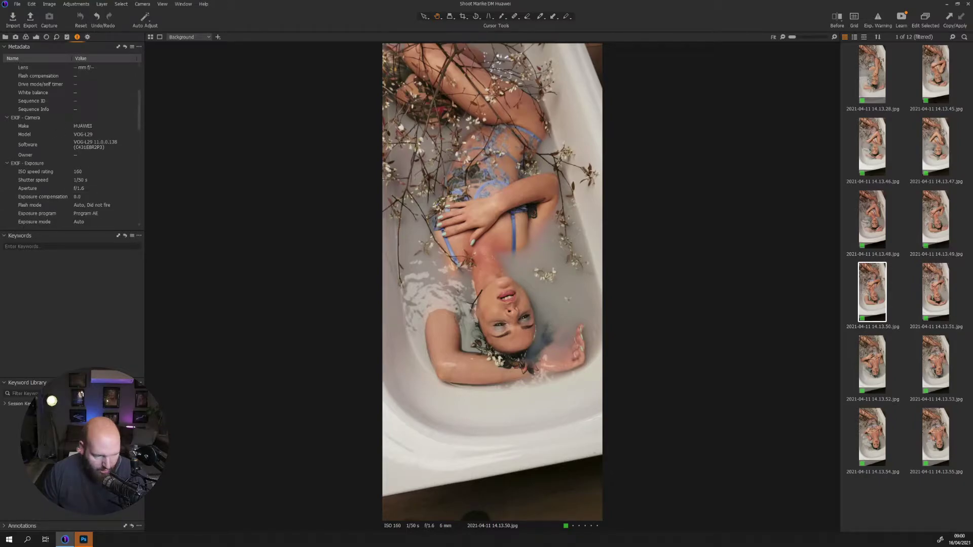
{"action": "left_click", "coordinate": [94, 126]}
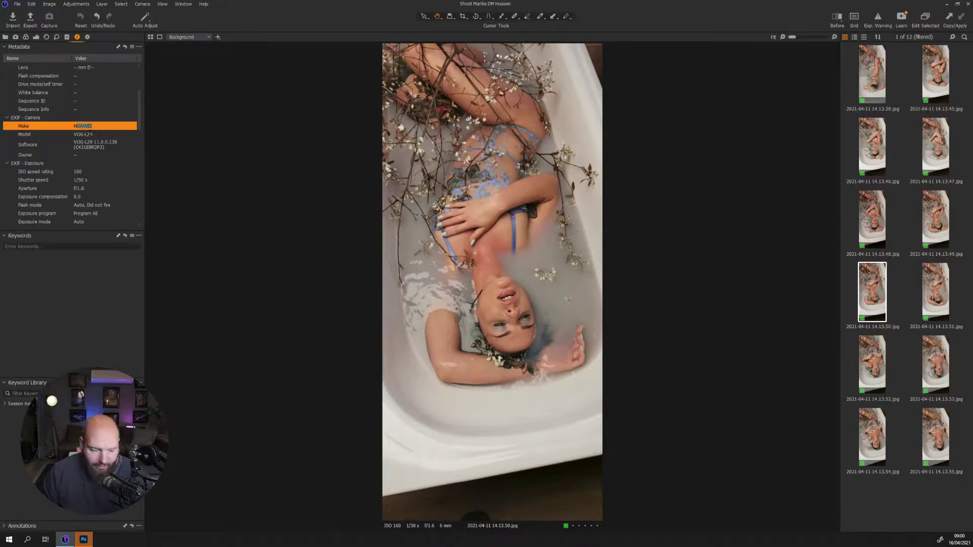
{"action": "scroll", "coordinate": [87, 179], "scroll_direction": "down", "scroll_amount": 1}
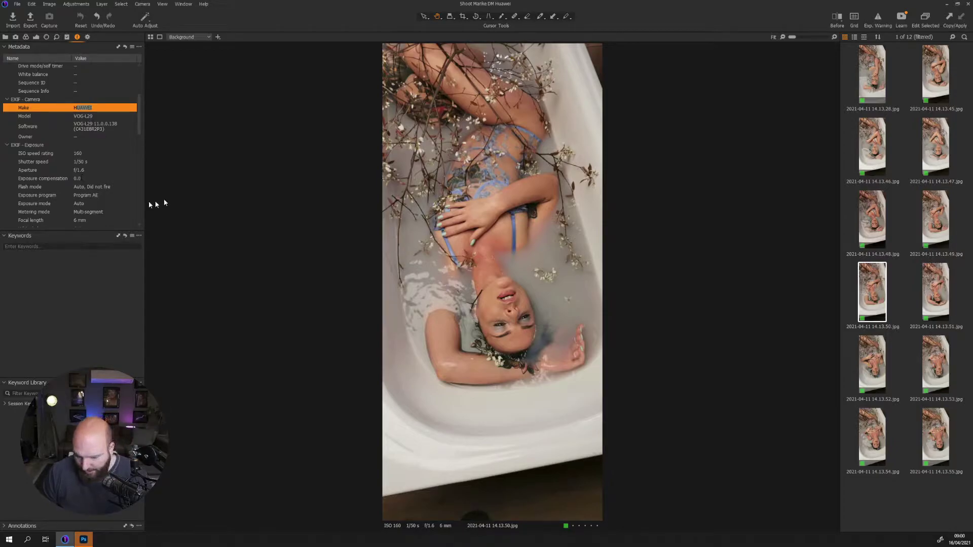
- Go through the photos from the first one and move 2021-04-11 14.13.47.jpg and 2021-04-11 14.13.49.jpg to the Selects Folder
{"action": "left_click", "coordinate": [878, 88]}
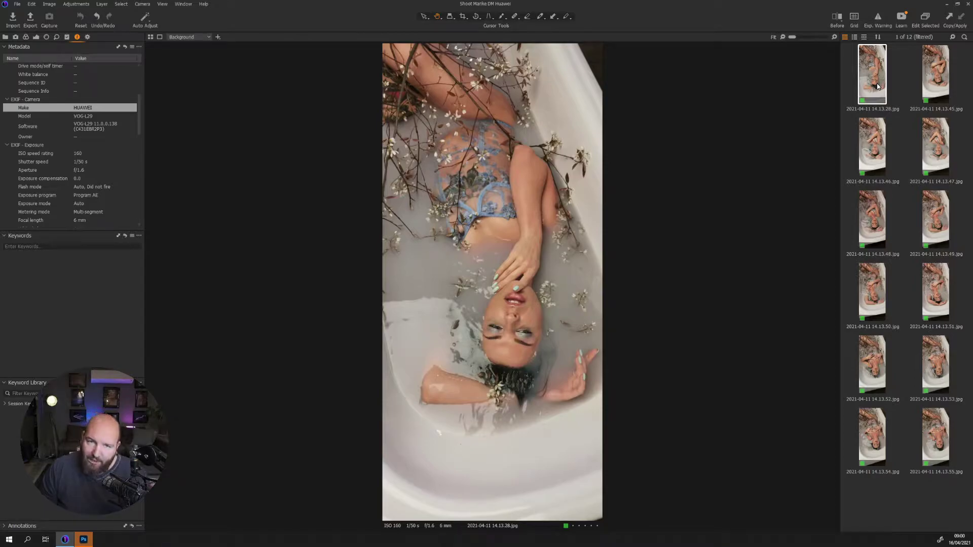
{"action": "key", "text": "Right"}
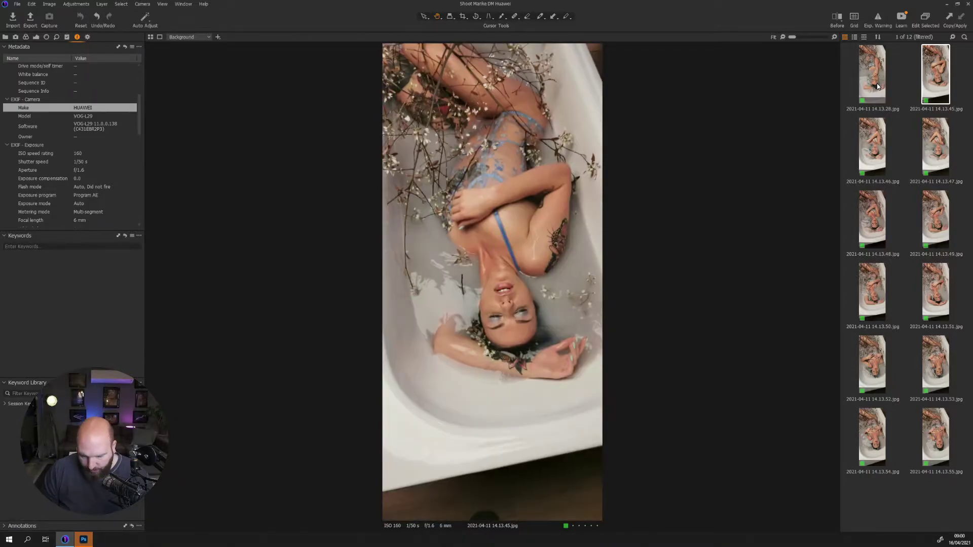
{"action": "key", "text": "Right"}
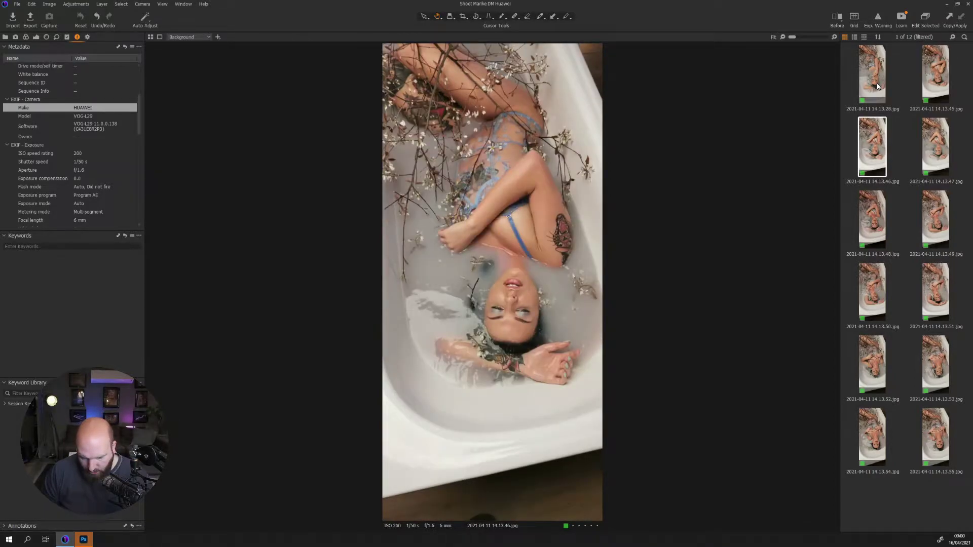
{"action": "key", "text": "Right"}
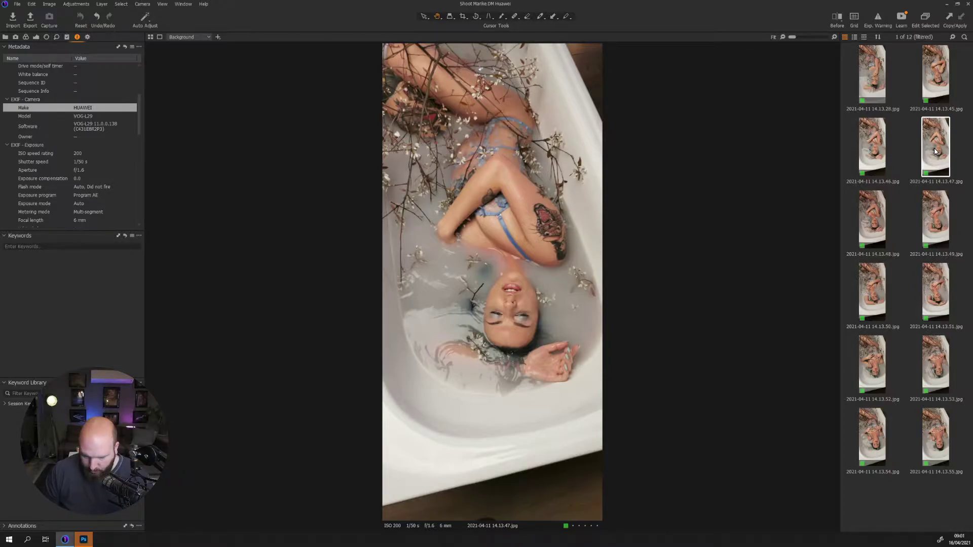
{"action": "key", "text": "minus"}
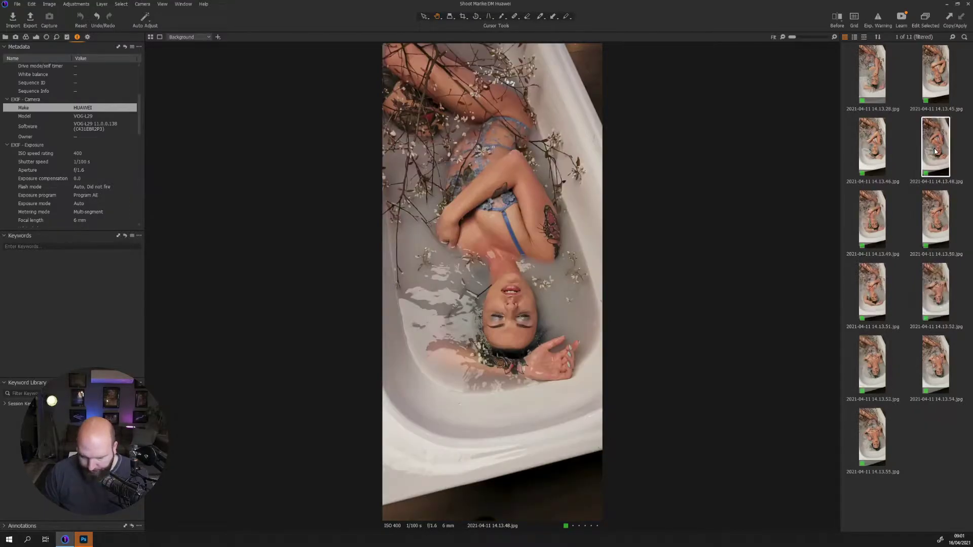
{"action": "key", "text": "Right"}
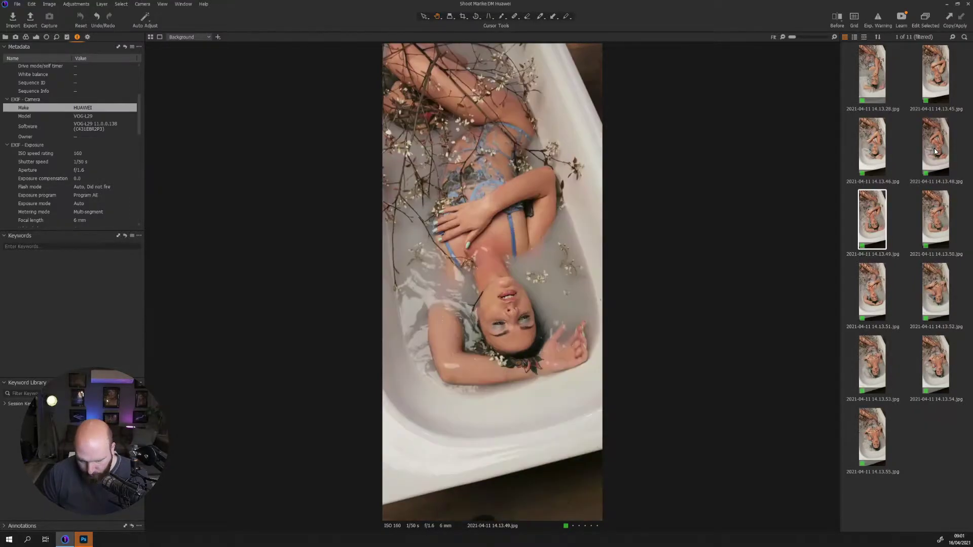
{"action": "key", "text": "minus"}
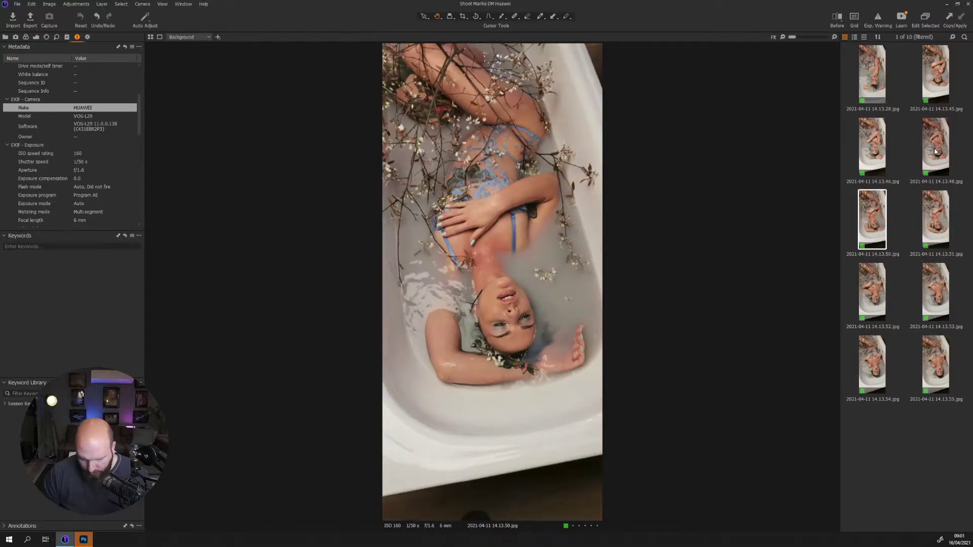
- Continue through the remaining photos and move 2021-04-11 14.13.54.jpg to the Selects Folder
{"action": "key", "text": "Right"}
{"action": "key", "text": "Right"}
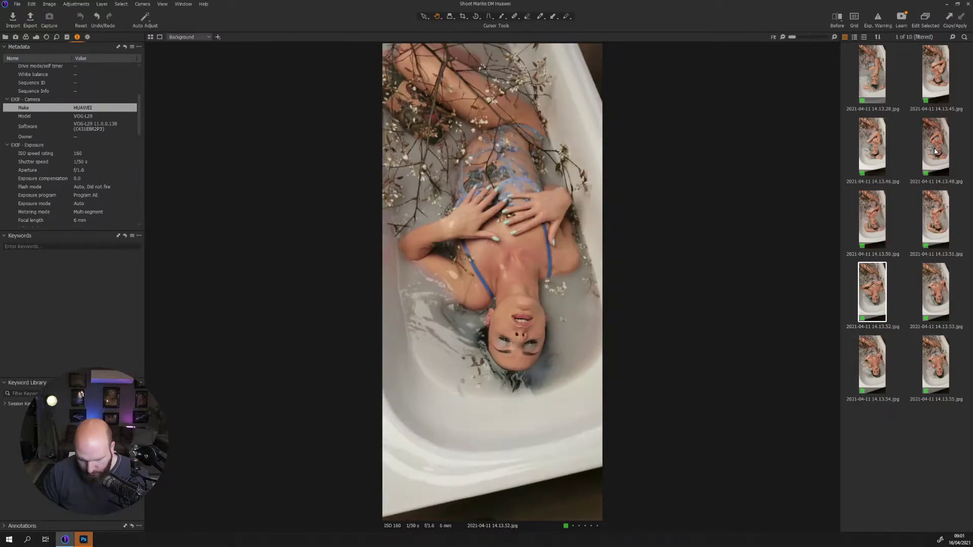
{"action": "key", "text": "Right"}
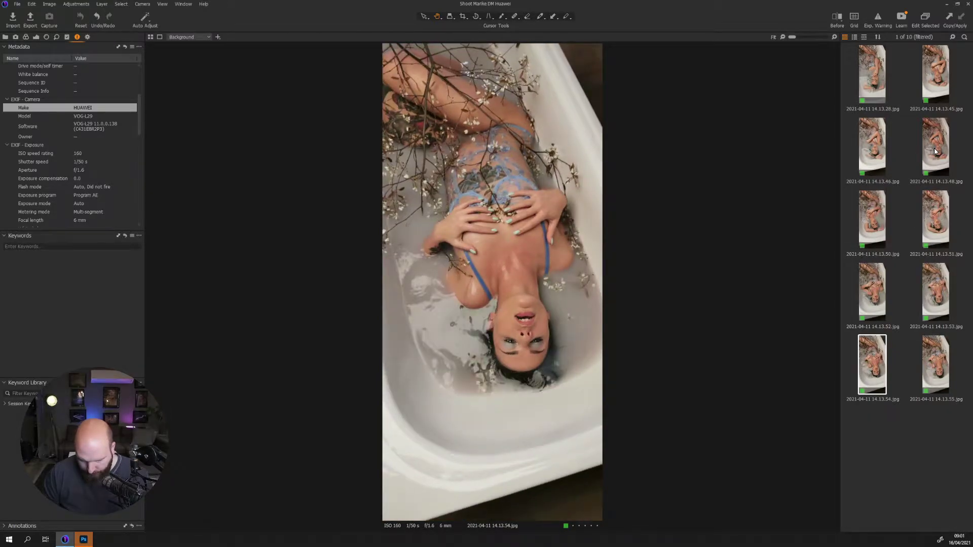
{"action": "key", "text": "Right"}
{"action": "key", "text": "Delete"}
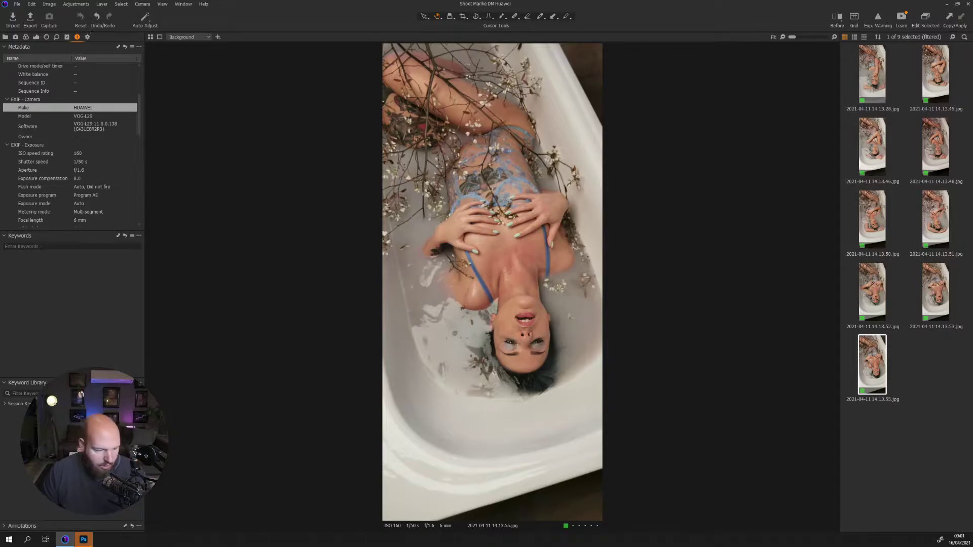
- Open the session's Selects Folder and display all three of its photos side by side for comparison
{"action": "left_click", "coordinate": [5, 37]}
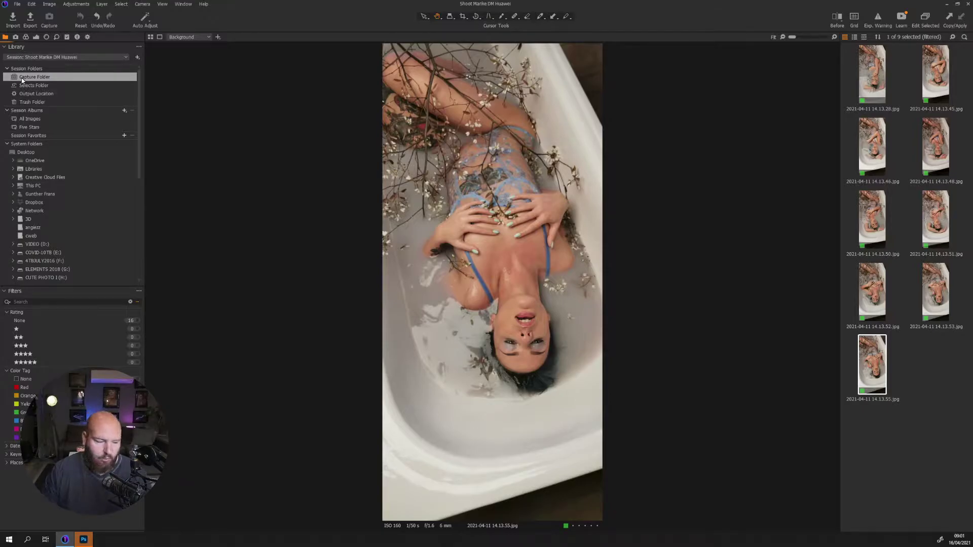
{"action": "left_click", "coordinate": [33, 88]}
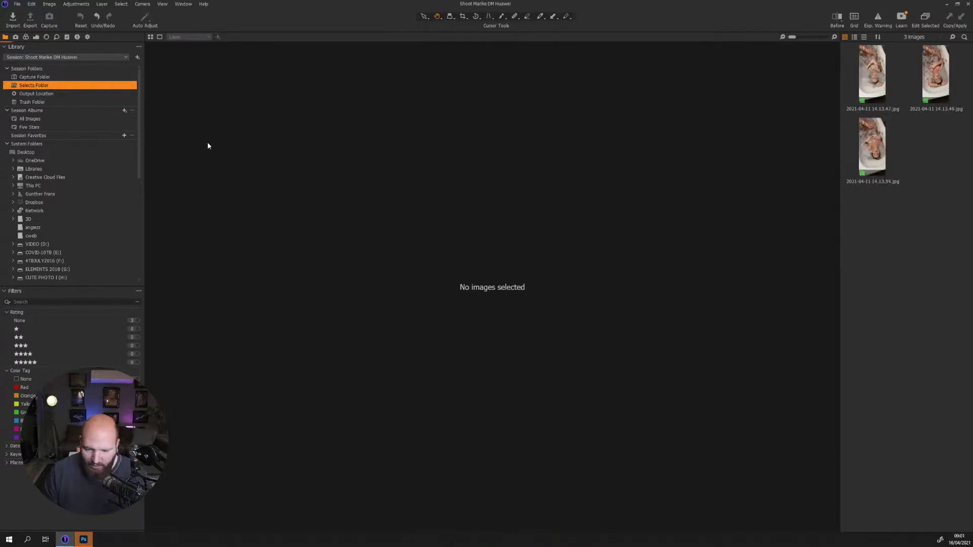
{"action": "left_click", "coordinate": [874, 88]}
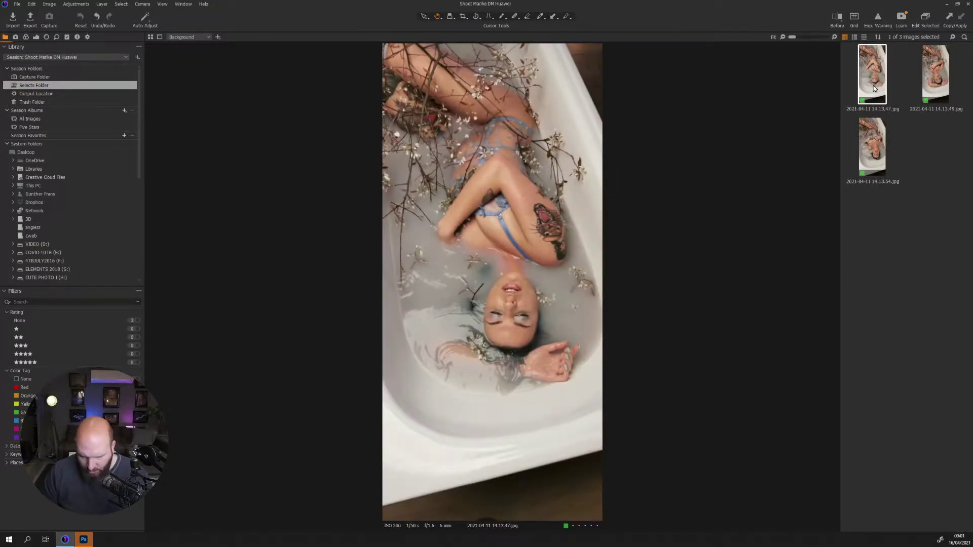
{"action": "key", "text": "Right"}
{"action": "key", "text": "Right"}
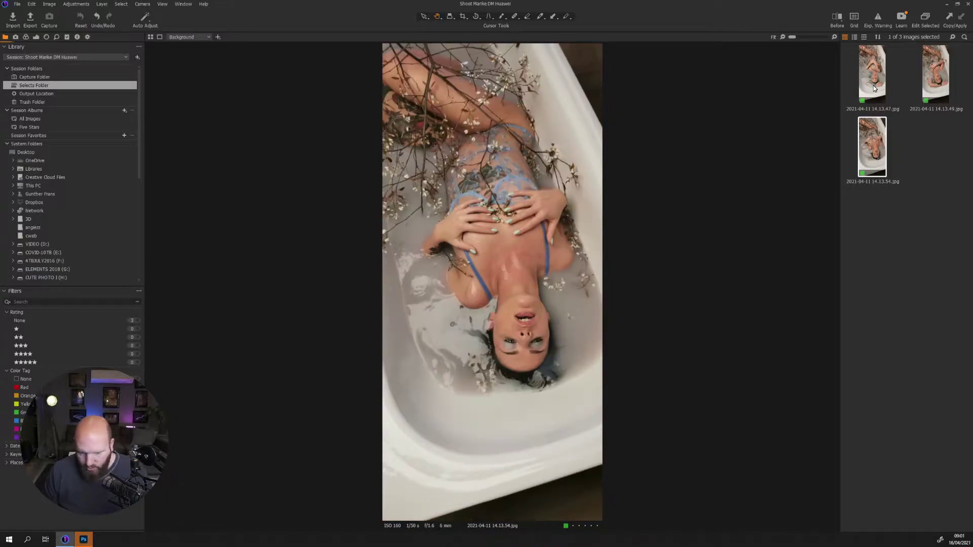
{"action": "key", "text": "ctrl+a"}
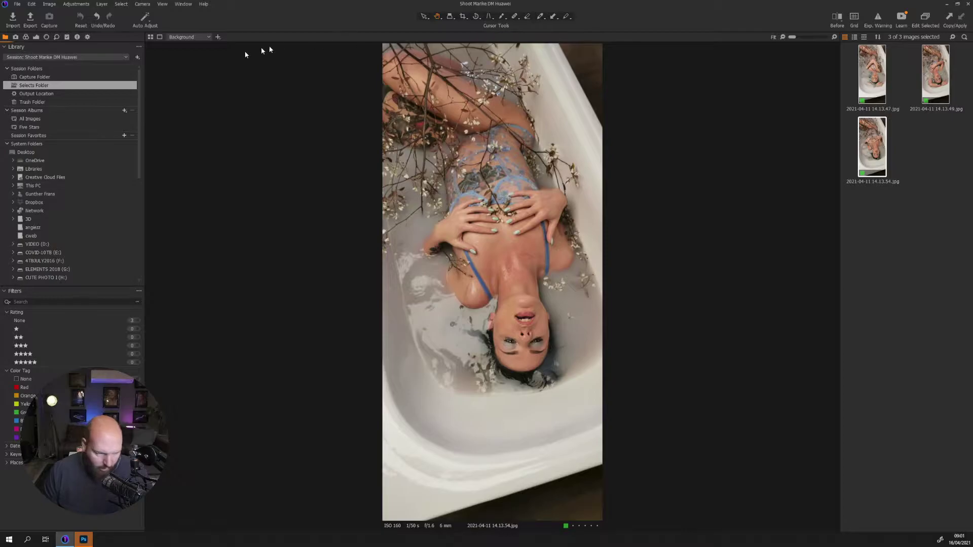
{"action": "left_click", "coordinate": [150, 38]}
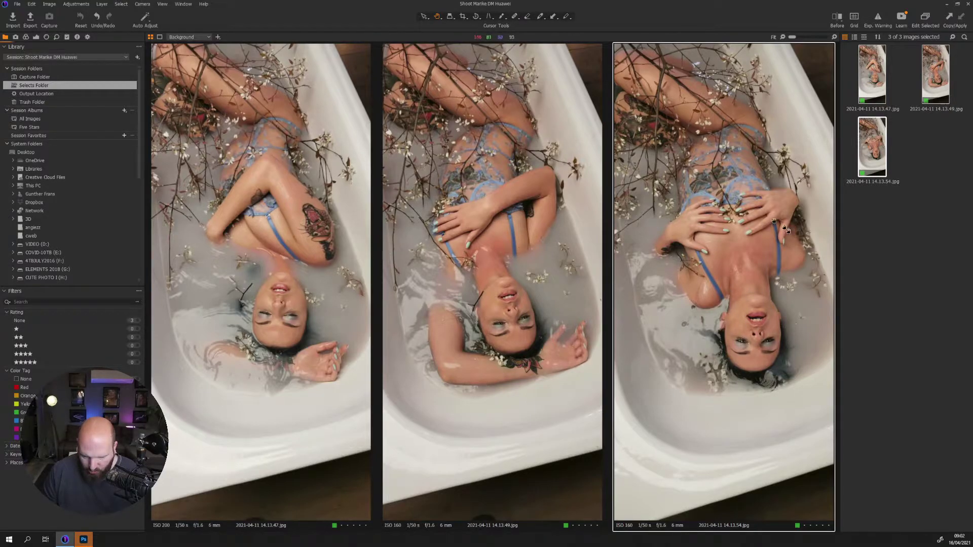
- Delete 2021-04-11 14.13.49.jpg from the selects and show 2021-04-11 14.13.47.jpg on its own
{"action": "left_click", "coordinate": [937, 79]}
{"action": "key", "text": "Delete"}
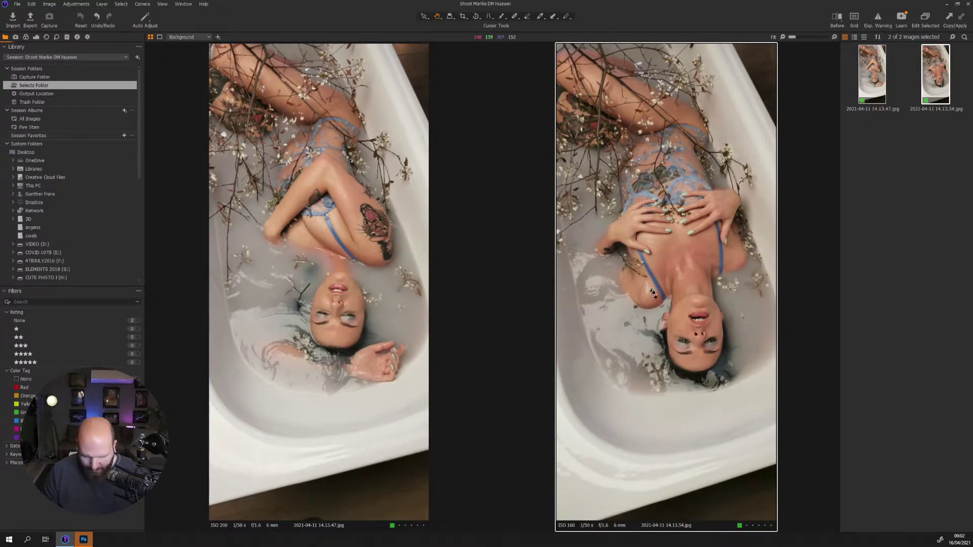
{"action": "left_click", "coordinate": [352, 224]}
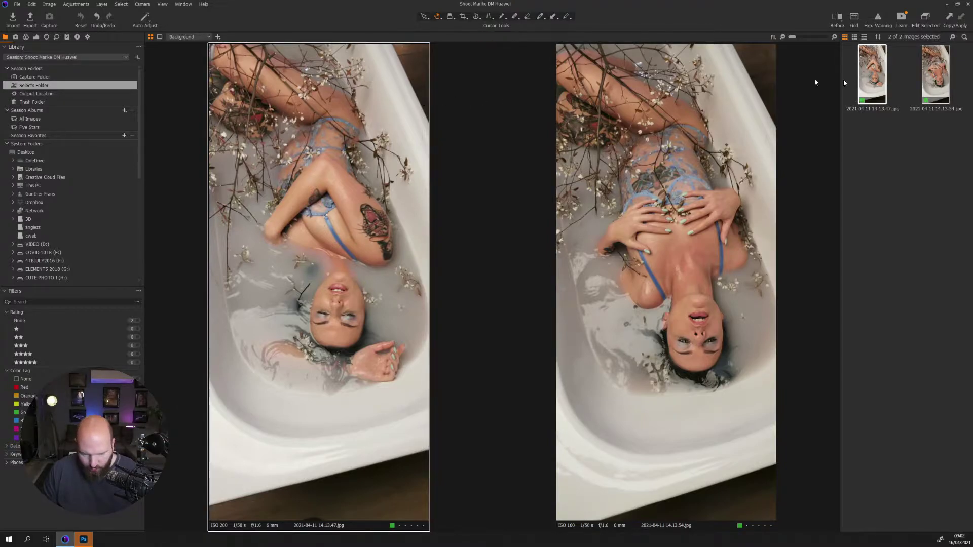
{"action": "left_click", "coordinate": [921, 196]}
{"action": "left_click", "coordinate": [877, 90]}
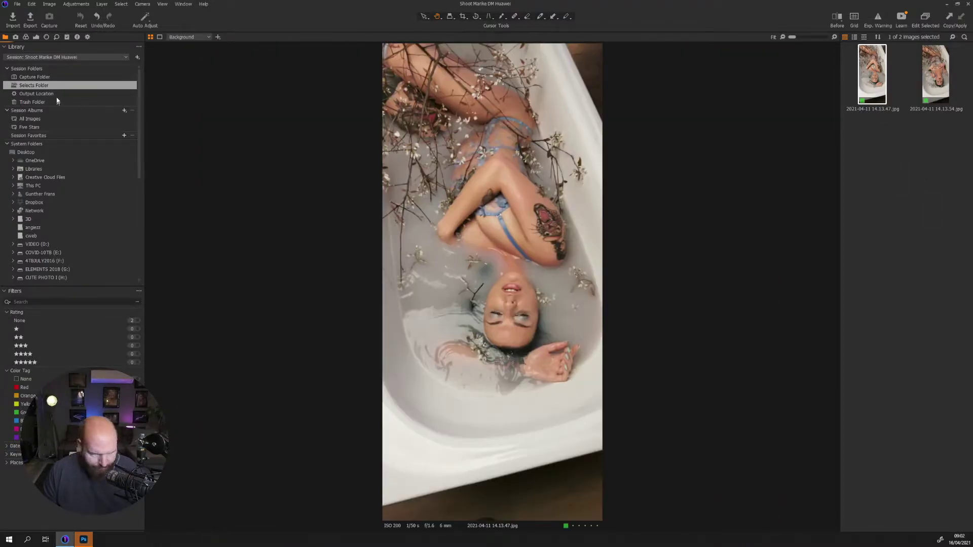
- Set a custom white balance for 2021-04-11 14.13.47.jpg by sampling the white rim in the bathtub's lower-left area
{"action": "left_click", "coordinate": [37, 39]}
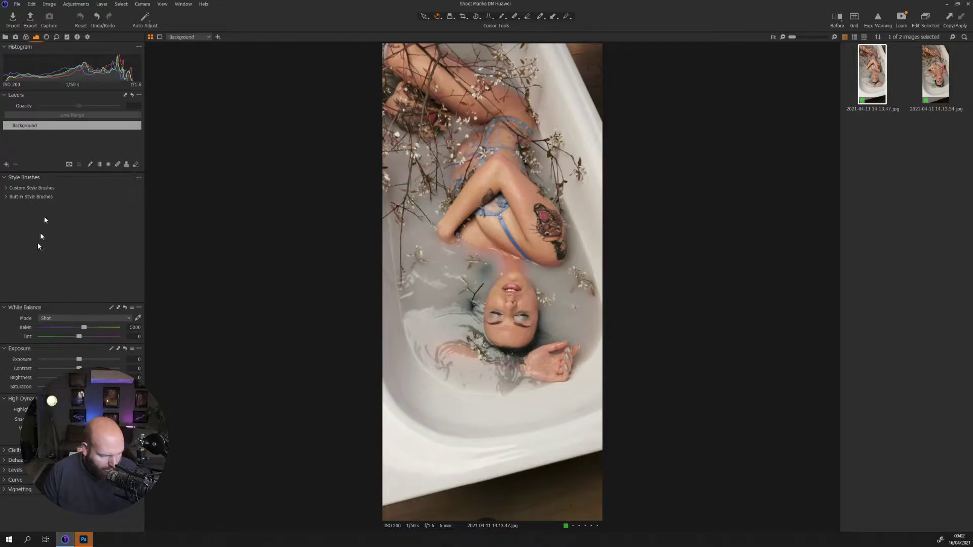
{"action": "left_click", "coordinate": [138, 318]}
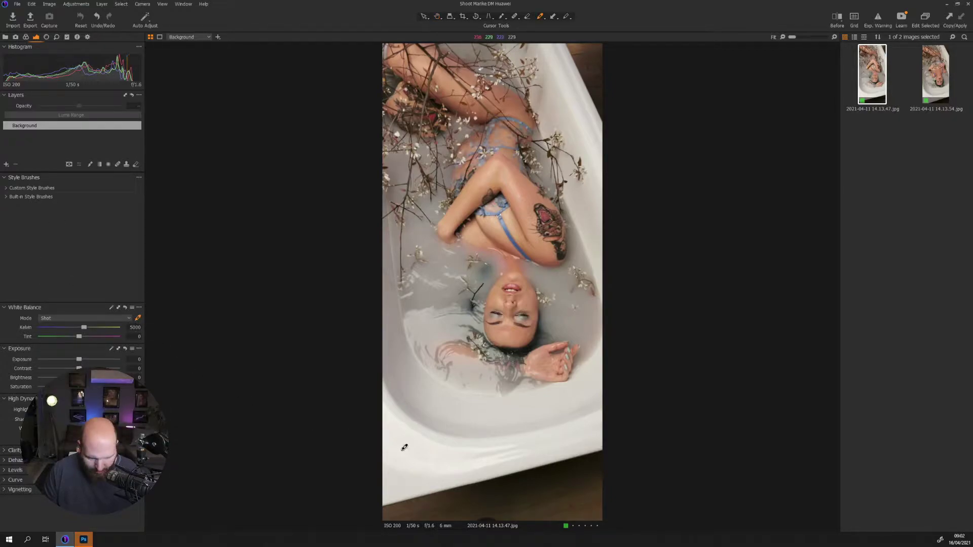
{"action": "left_click", "coordinate": [404, 447]}
{"action": "left_click", "coordinate": [401, 439]}
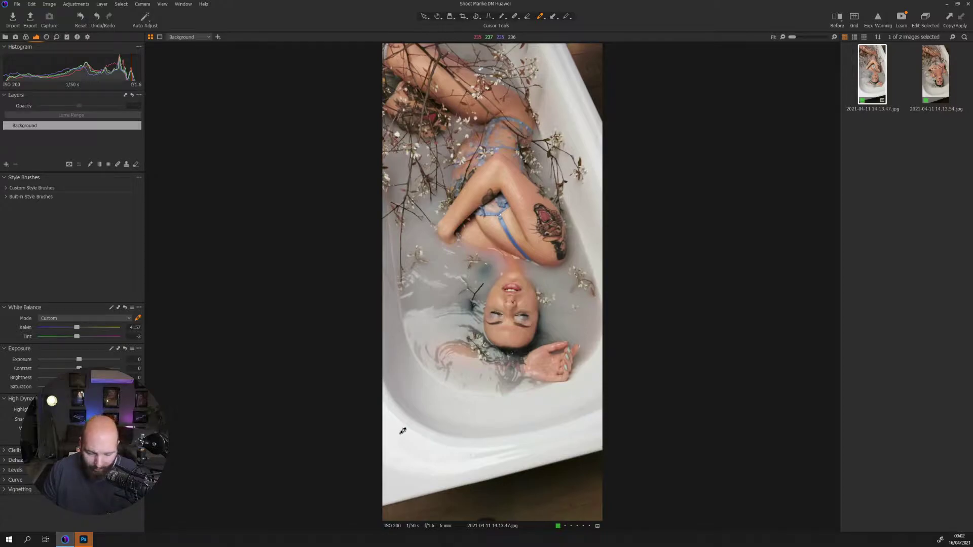
{"action": "left_click", "coordinate": [403, 431]}
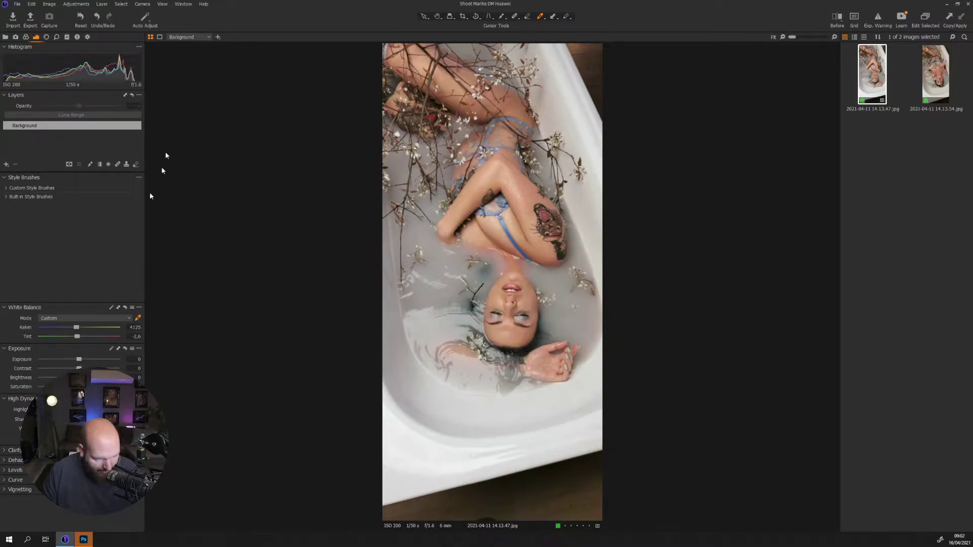
- Turn on the exposure warning and test it by raising the exposure to about 2.18, resetting the exposure at the end
{"action": "left_click", "coordinate": [878, 17]}
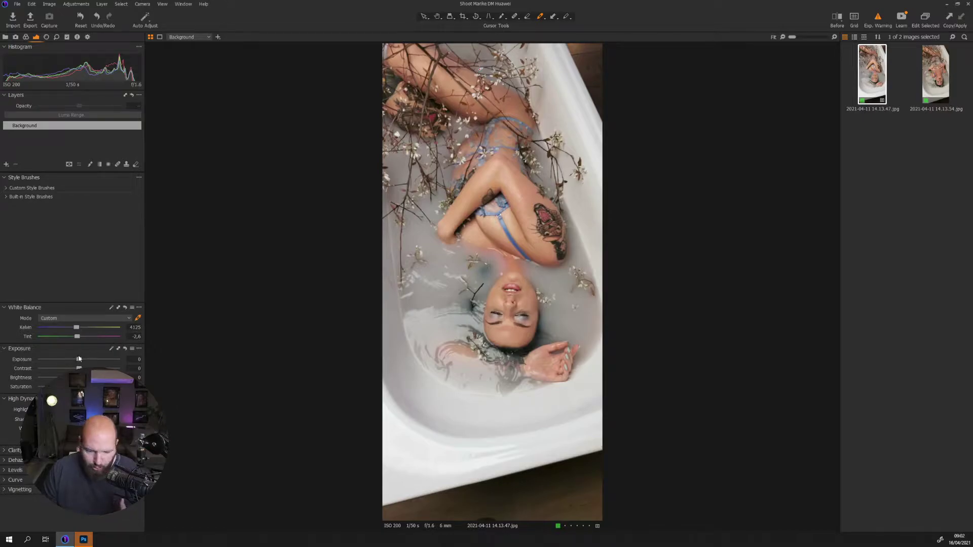
{"action": "left_click_drag", "start_coordinate": [79, 359], "coordinate": [99, 360]}
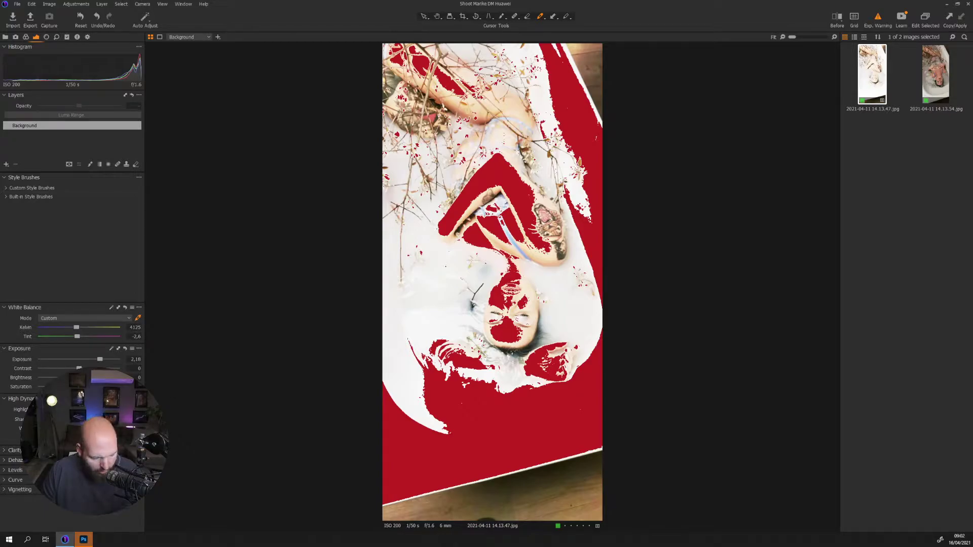
{"action": "left_click", "coordinate": [125, 348]}
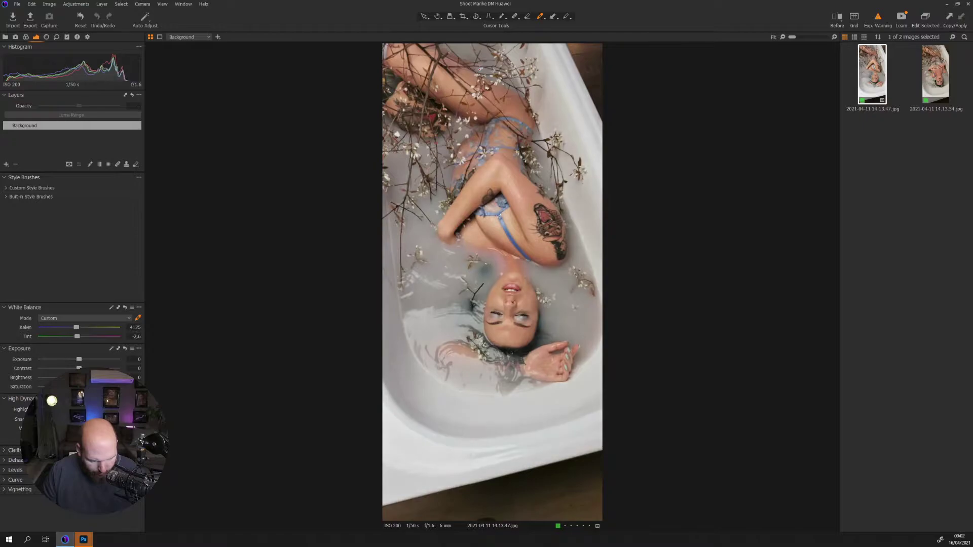
- Raise the whites in the High Dynamic Range adjustment until the exposure warning marks the bathtub's lower rim
{"action": "left_click_drag", "start_coordinate": [79, 429], "coordinate": [112, 429]}
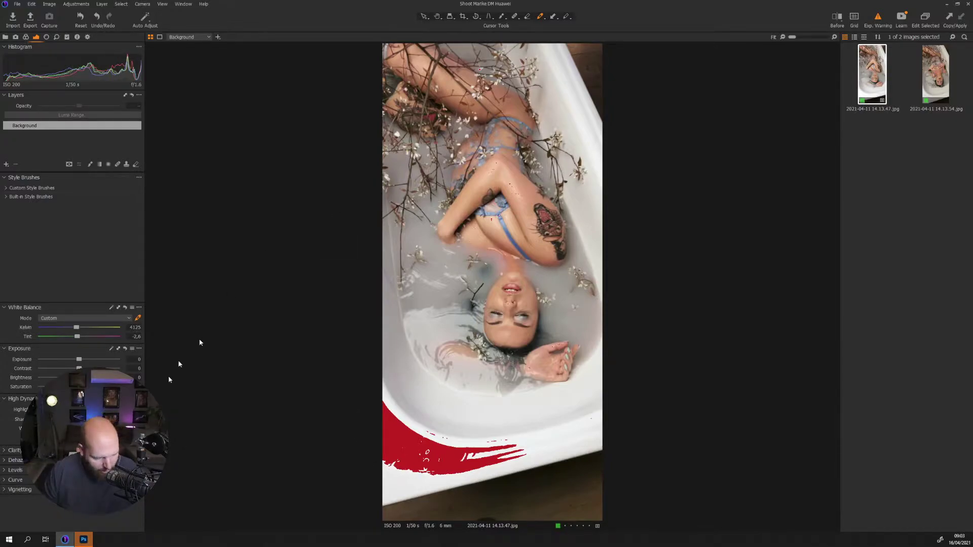
- Reset the High Dynamic Range adjustment, lower its whites slightly and raise the exposure to 0.24
{"action": "left_click", "coordinate": [126, 399]}
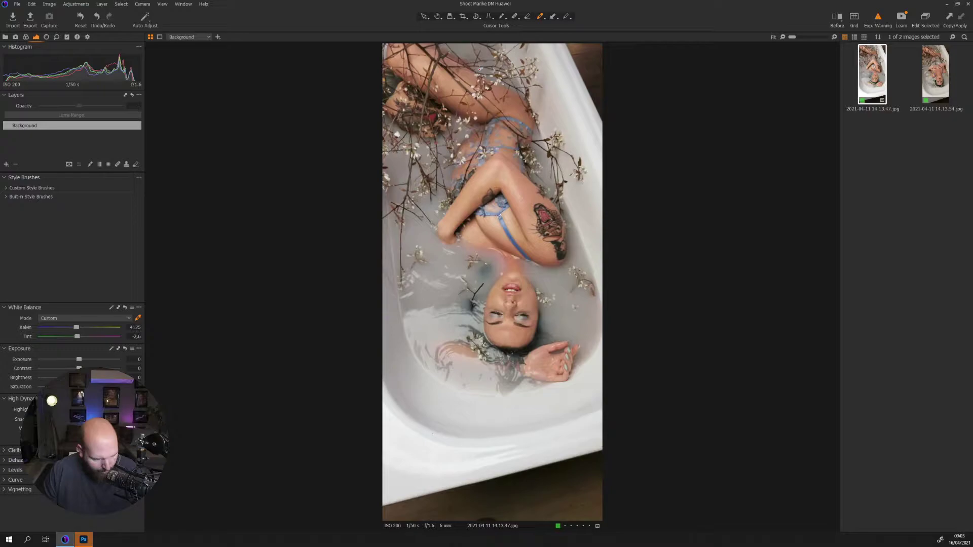
{"action": "left_click_drag", "start_coordinate": [79, 428], "coordinate": [65, 429]}
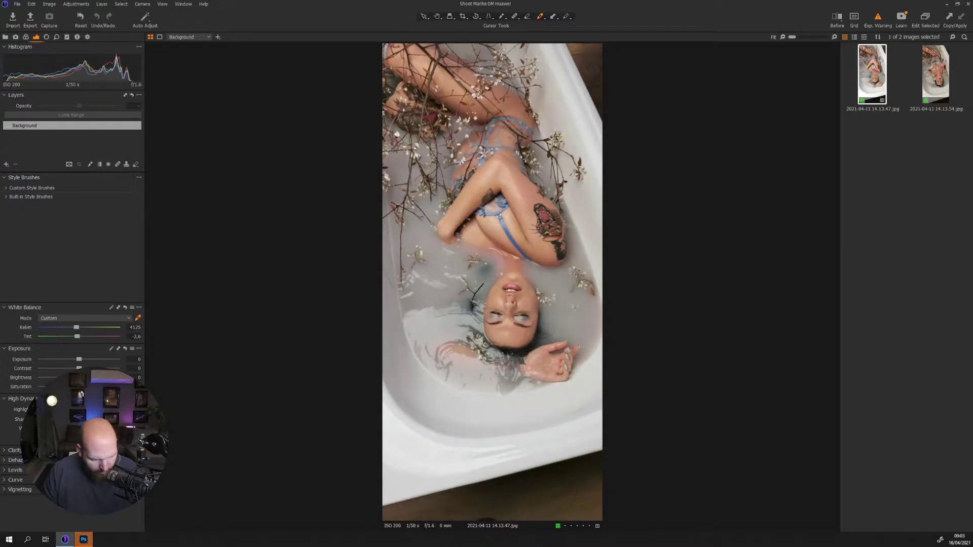
{"action": "left_click_drag", "start_coordinate": [77, 361], "coordinate": [80, 358]}
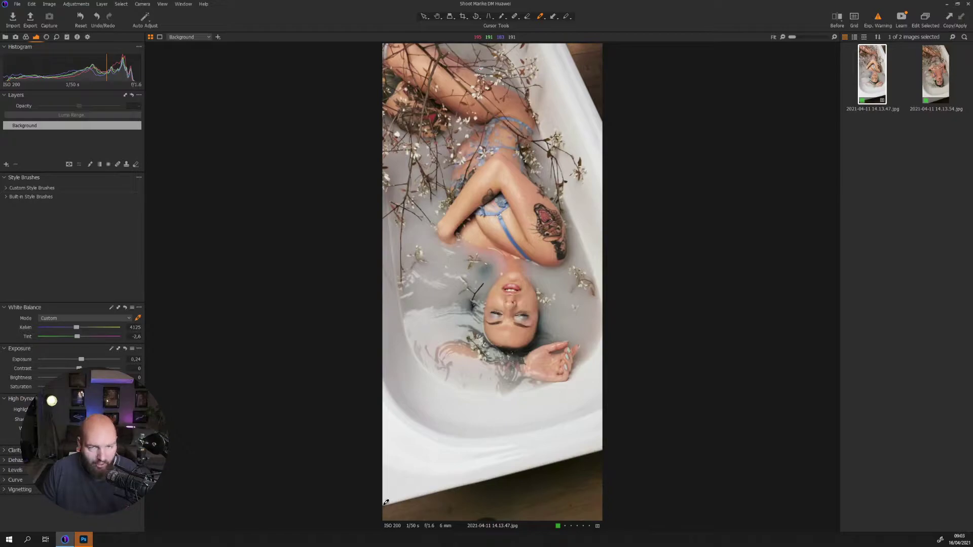
- Export the photo to Photoshop using only the Photoshop 300DPI Full Resolution recipe instead of the full-size JPEG one
{"action": "left_click", "coordinate": [88, 37]}
{"action": "left_click", "coordinate": [6, 57]}
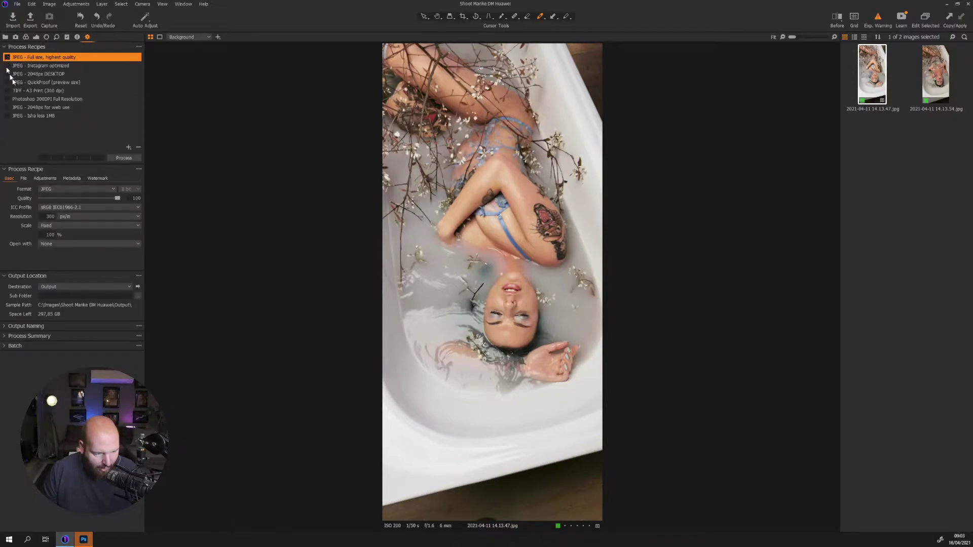
{"action": "left_click", "coordinate": [7, 99]}
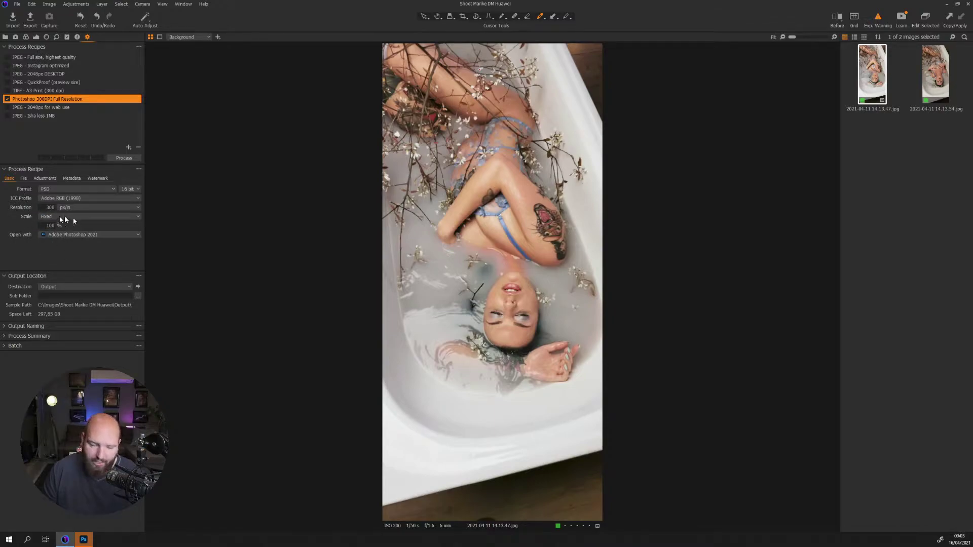
{"action": "left_click", "coordinate": [129, 159]}
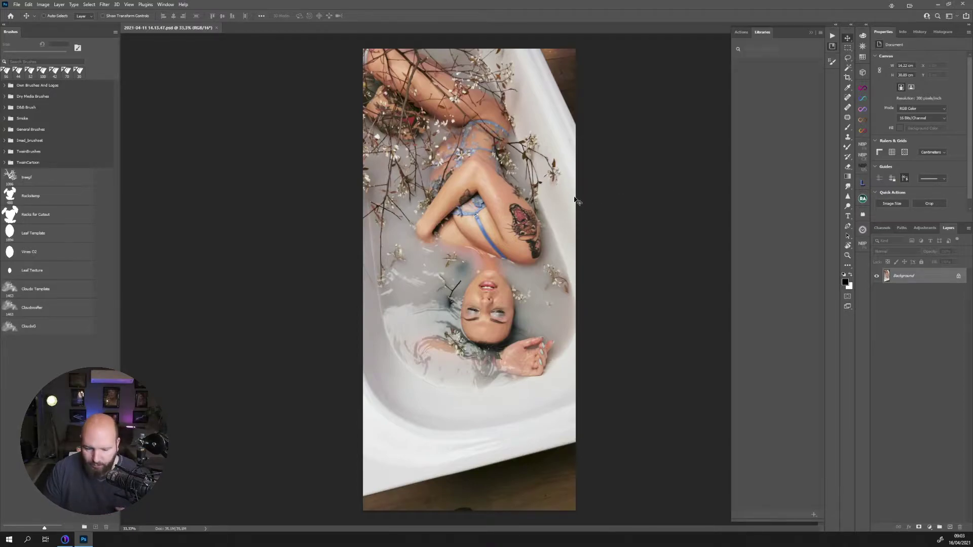
- Collapse the Actions and Libraries panel and duplicate the Background layer for retouching with the Spot Healing Brush
{"action": "left_click", "coordinate": [742, 32]}
{"action": "left_click", "coordinate": [811, 34]}
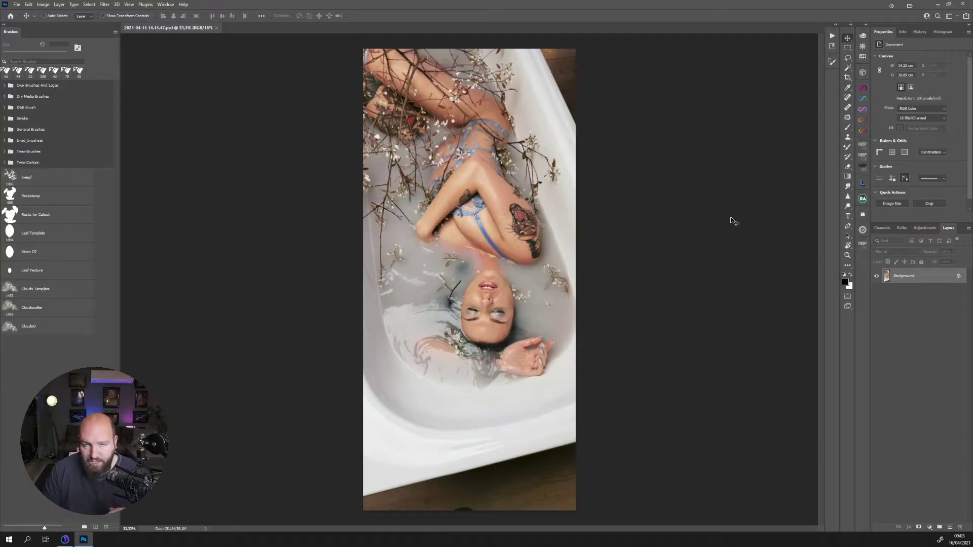
{"action": "key", "text": "j"}
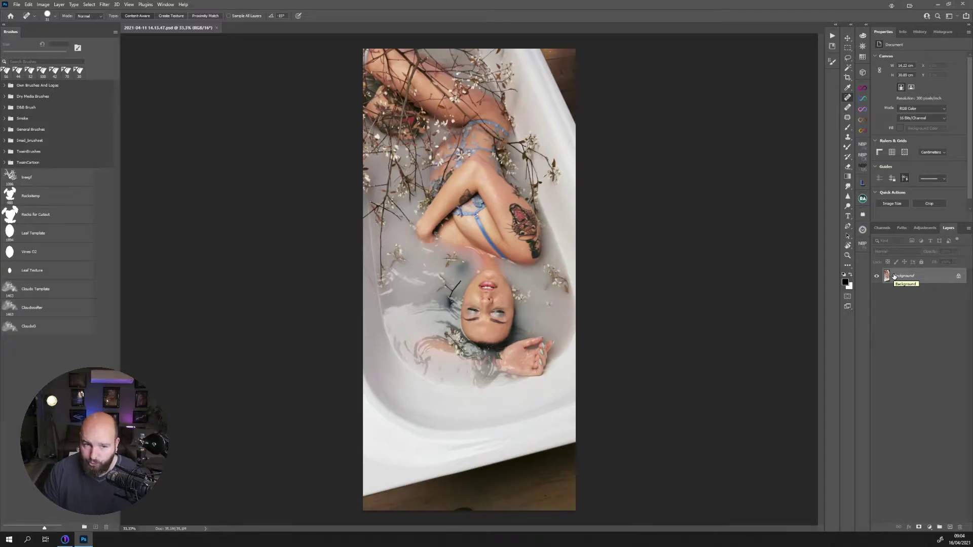
{"action": "key", "text": "ctrl+j"}
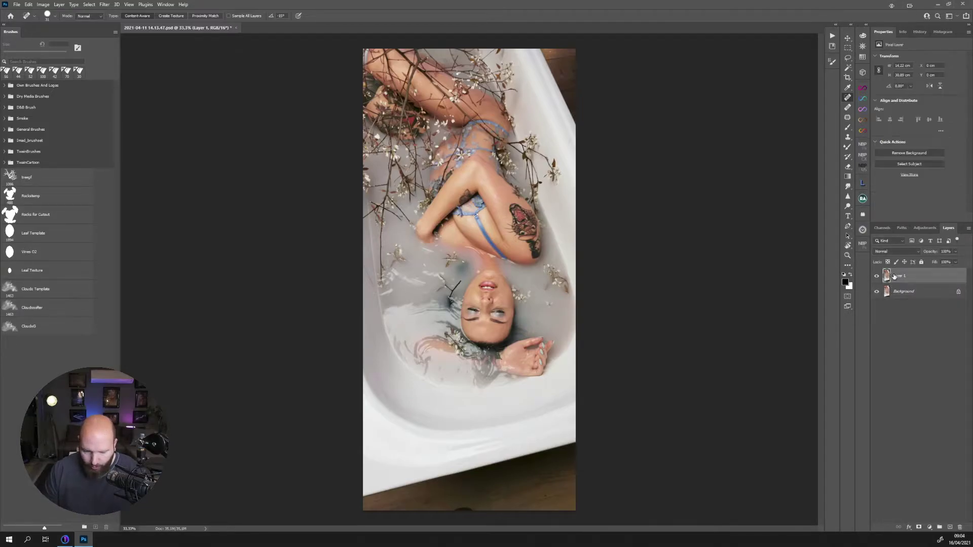
- Remove the thin dark hair on the bathtub's left edge beside the water with Spot Healing Brush strokes
{"action": "scroll", "coordinate": [487, 276], "scroll_direction": "up", "scroll_amount": 8}
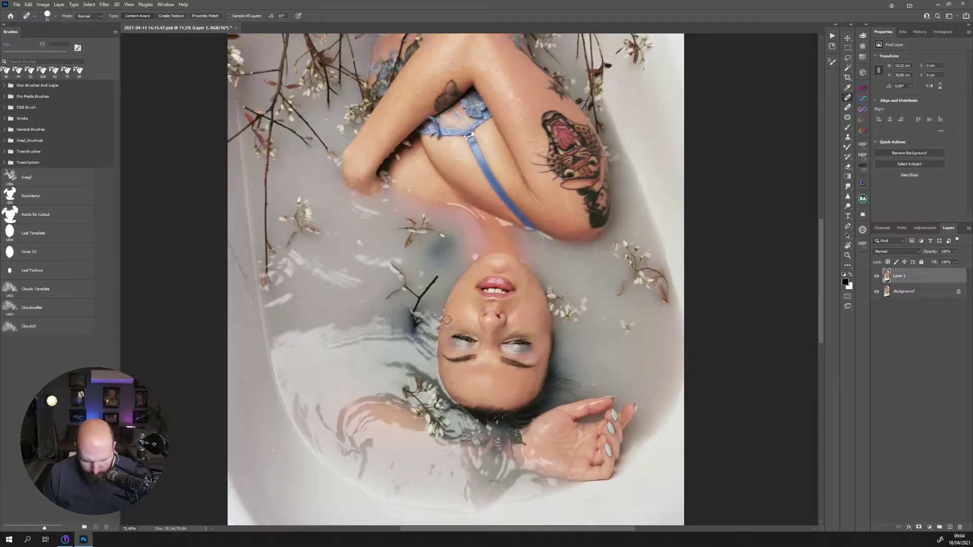
{"action": "scroll", "coordinate": [520, 118], "scroll_direction": "up", "scroll_amount": 2}
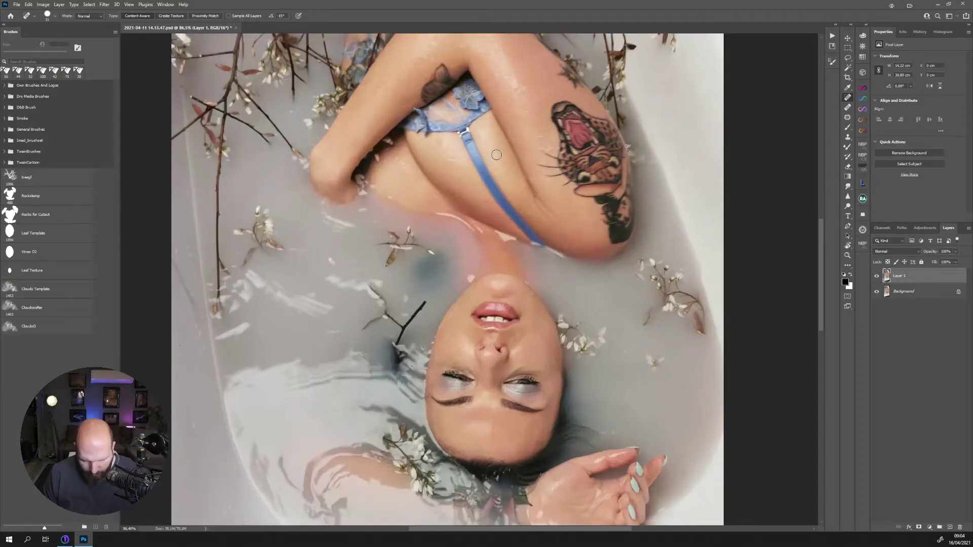
{"action": "left_click_drag", "start_coordinate": [503, 218], "coordinate": [539, 393]}
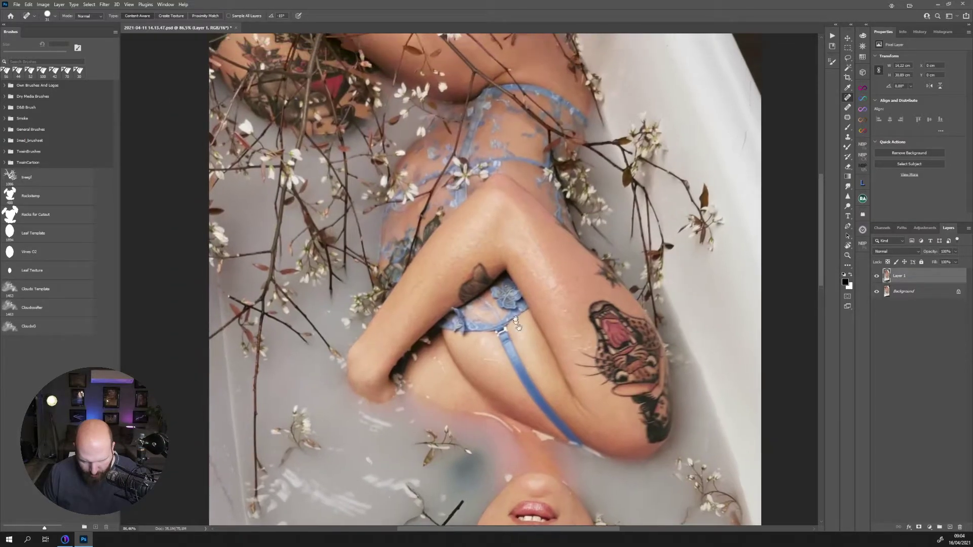
{"action": "mouse_move", "coordinate": [476, 151]}
{"action": "left_mouse_down"}
{"action": "mouse_move", "coordinate": [502, 259]}
{"action": "mouse_move", "coordinate": [511, 361]}
{"action": "mouse_move", "coordinate": [464, 183]}
{"action": "mouse_move", "coordinate": [458, 116]}
{"action": "left_mouse_up"}
{"action": "left_click_drag", "start_coordinate": [505, 350], "coordinate": [499, 169]}
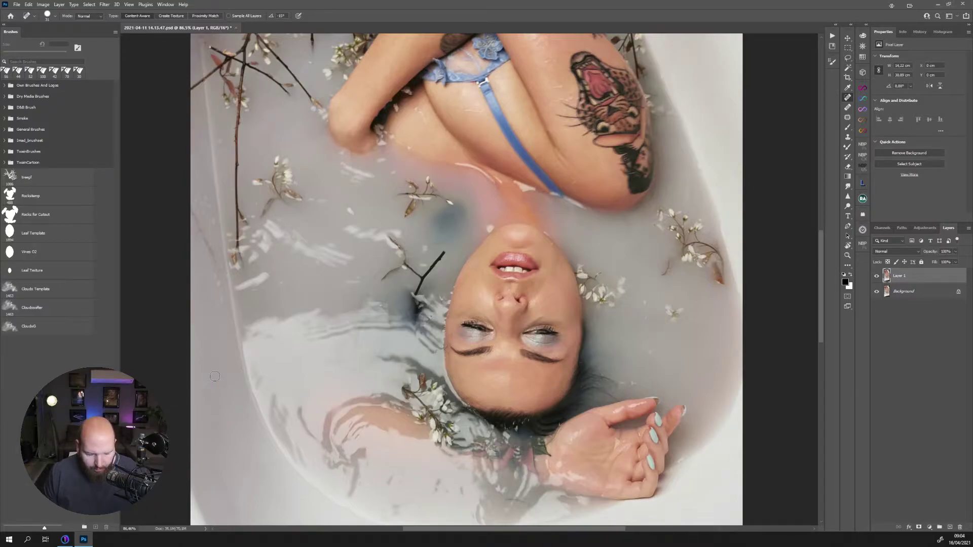
{"action": "key", "text": "bracketleft"}
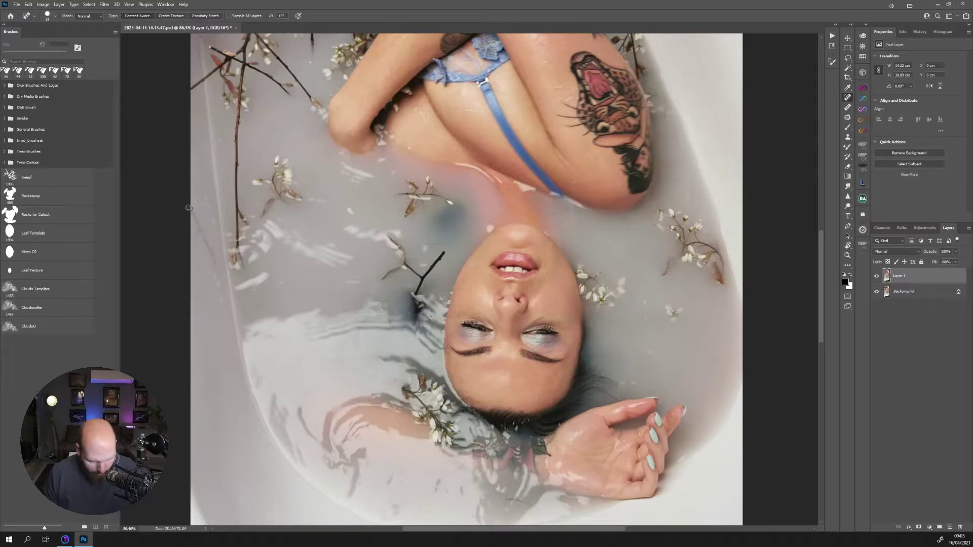
{"action": "left_click_drag", "start_coordinate": [195, 215], "coordinate": [216, 258]}
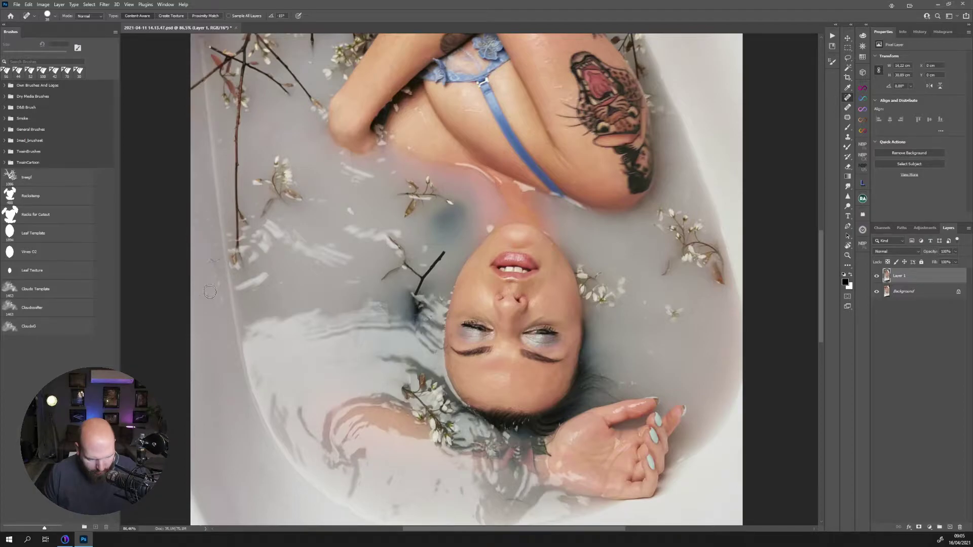
- Spot-heal the thin dark line on the bathtub's white right rim using a smaller brush
{"action": "left_click_drag", "start_coordinate": [435, 41], "coordinate": [440, 399]}
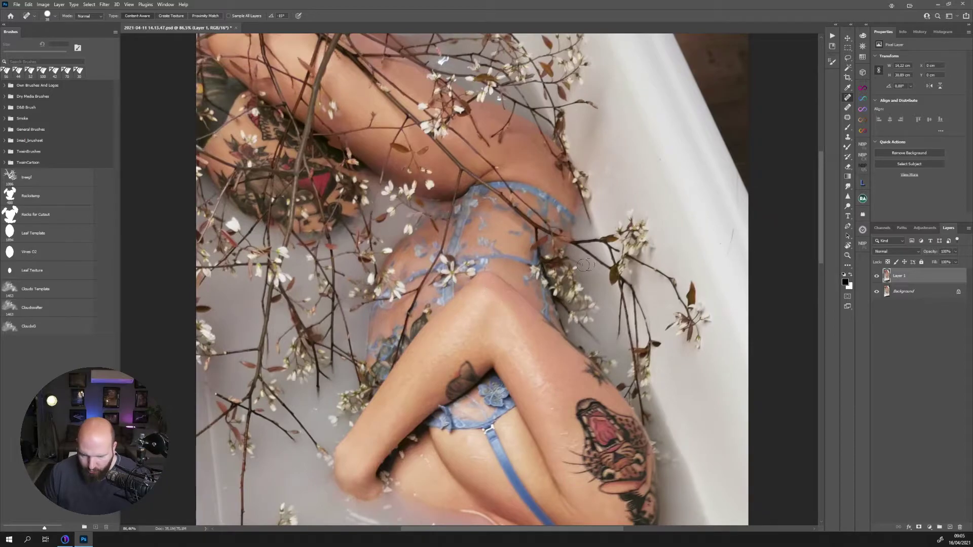
{"action": "key", "text": "bracketleft"}
{"action": "key", "text": "bracketleft"}
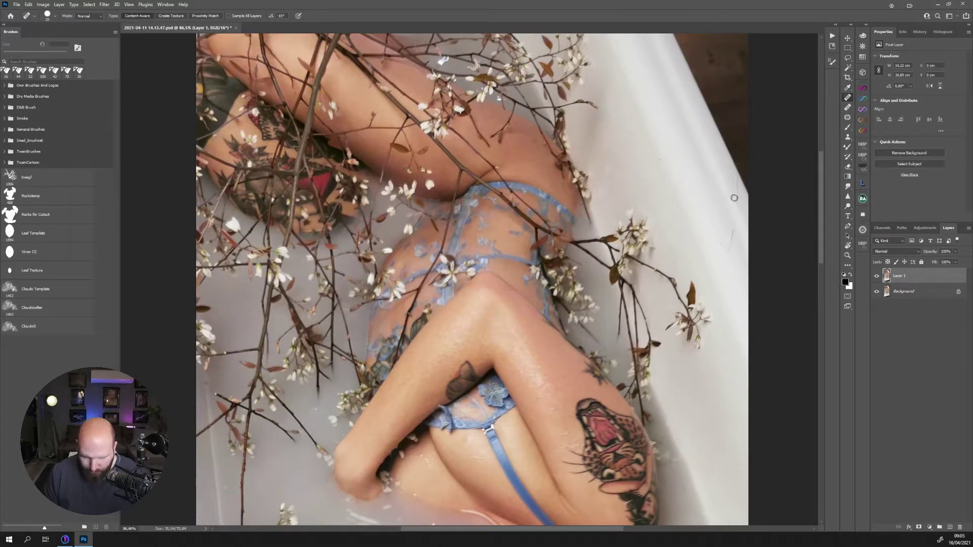
{"action": "mouse_move", "coordinate": [735, 206]}
{"action": "left_mouse_down"}
{"action": "mouse_move", "coordinate": [734, 172]}
{"action": "mouse_move", "coordinate": [728, 254]}
{"action": "mouse_move", "coordinate": [725, 246]}
{"action": "left_mouse_up"}
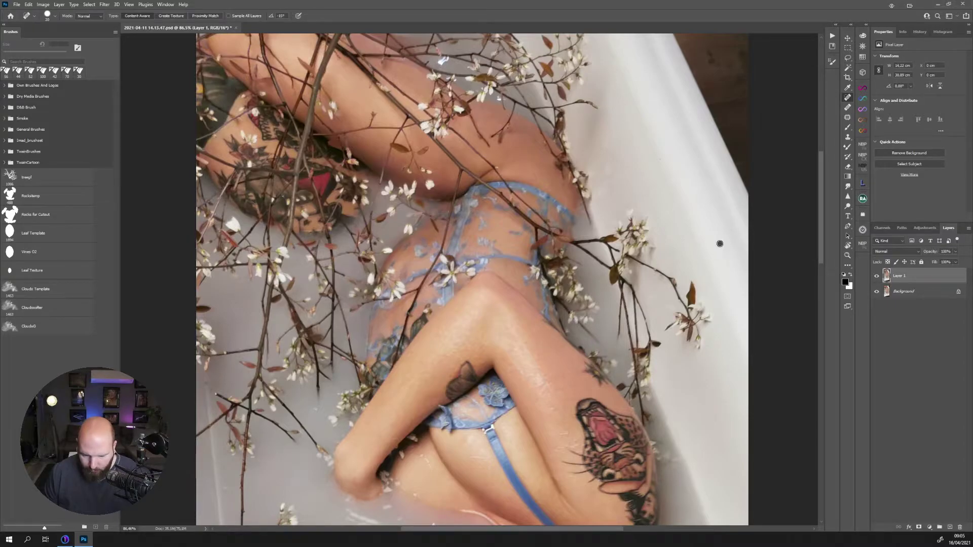
- Set up a 4:5 crop across the photo's full width and shift the image slightly down inside the frame
{"action": "scroll", "coordinate": [600, 238], "scroll_direction": "down", "scroll_amount": 3}
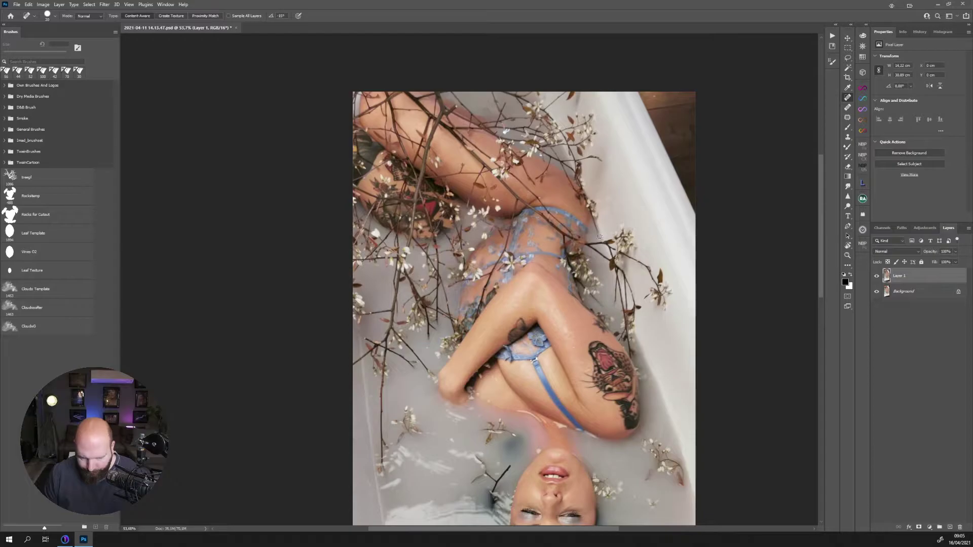
{"action": "scroll", "coordinate": [591, 207], "scroll_direction": "down", "scroll_amount": 2}
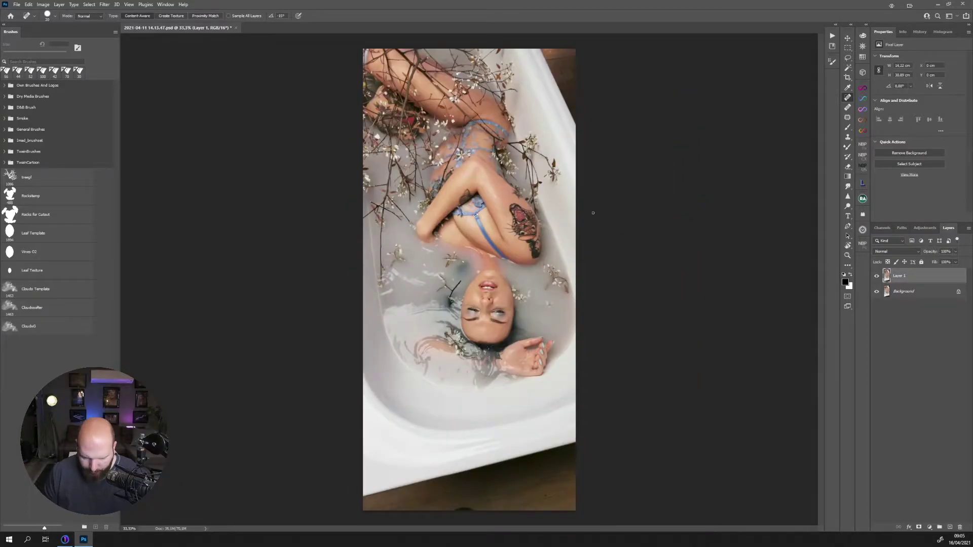
{"action": "scroll", "coordinate": [593, 213], "scroll_direction": "down", "scroll_amount": 1}
{"action": "key", "text": "c"}
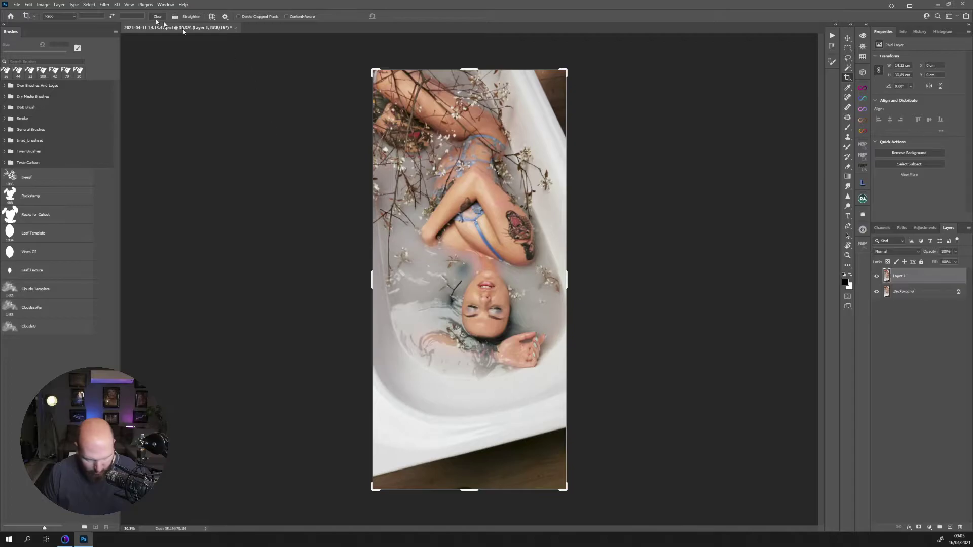
{"action": "left_click", "coordinate": [60, 16]}
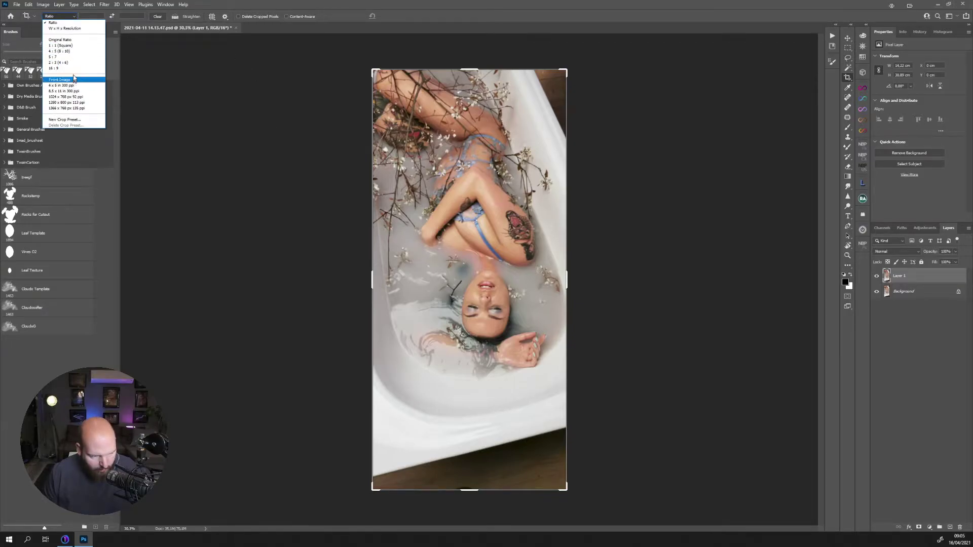
{"action": "left_click", "coordinate": [78, 51]}
{"action": "left_click_drag", "start_coordinate": [512, 232], "coordinate": [514, 253]}
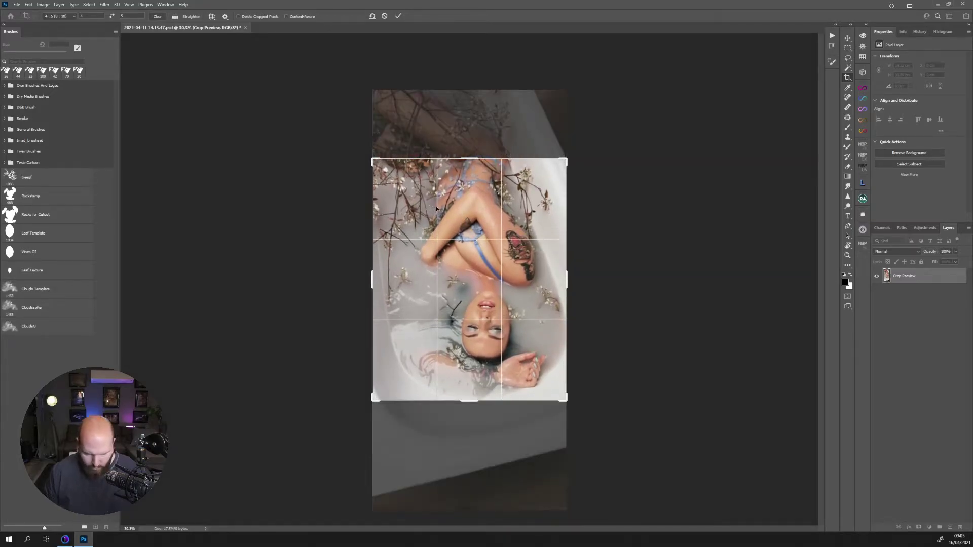
- Fine-tune the photo's vertical position in the 4:5 crop to frame the body from the hips to the raised hand, and apply it
{"action": "key", "text": "Up"}
{"action": "key", "text": "Up"}
{"action": "key", "text": "Up"}
{"action": "key", "text": "Up"}
{"action": "key", "text": "Up"}
{"action": "key", "text": "Up"}
{"action": "key", "text": "Up"}
{"action": "key", "text": "Up"}
{"action": "key", "text": "Up"}
{"action": "key", "text": "Up"}
{"action": "key", "text": "Up"}
{"action": "key", "text": "Up"}
{"action": "key", "text": "Up"}
{"action": "key", "text": "Up"}
{"action": "key", "text": "Up"}
{"action": "key", "text": "Up"}
{"action": "key", "text": "Up"}
{"action": "key", "text": "Up"}
{"action": "key", "text": "Up"}
{"action": "key", "text": "Up"}
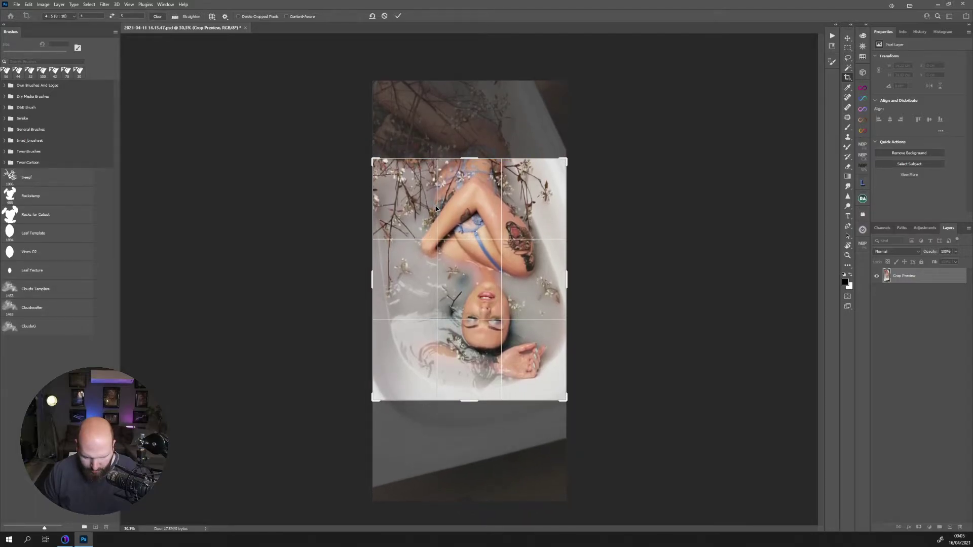
{"action": "key", "text": "Down"}
{"action": "key", "text": "Down"}
{"action": "key", "text": "Down"}
{"action": "key", "text": "Down"}
{"action": "key", "text": "Down"}
{"action": "key", "text": "Down"}
{"action": "key", "text": "Down"}
{"action": "key", "text": "Down"}
{"action": "key", "text": "Down"}
{"action": "key", "text": "Down"}
{"action": "key", "text": "Down"}
{"action": "key", "text": "Down"}
{"action": "key", "text": "Down"}
{"action": "key", "text": "Down"}
{"action": "key", "text": "Down"}
{"action": "key", "text": "Down"}
{"action": "key", "text": "Down"}
{"action": "key", "text": "Down"}
{"action": "key", "text": "Down"}
{"action": "key", "text": "Down"}
{"action": "key", "text": "Down"}
{"action": "key", "text": "Down"}
{"action": "key", "text": "Down"}
{"action": "key", "text": "Down"}
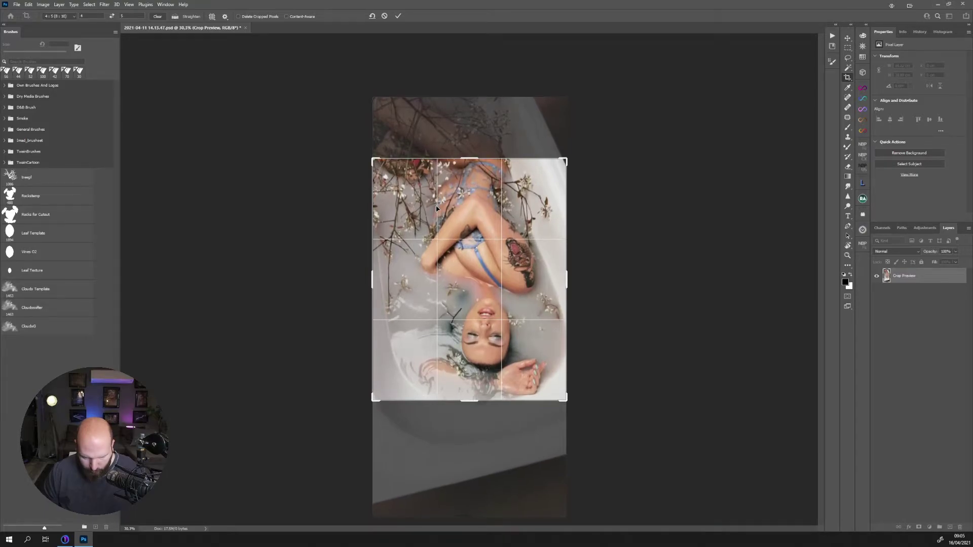
{"action": "key", "text": "Return"}
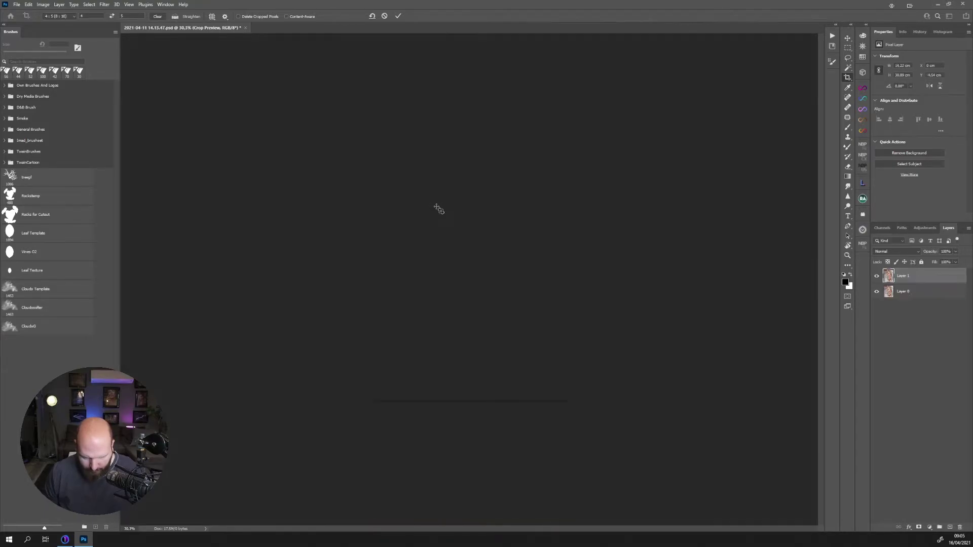
{"action": "key", "text": "r"}
{"action": "left_click_drag", "start_coordinate": [568, 352], "coordinate": [538, 298]}
{"action": "key", "text": "c"}
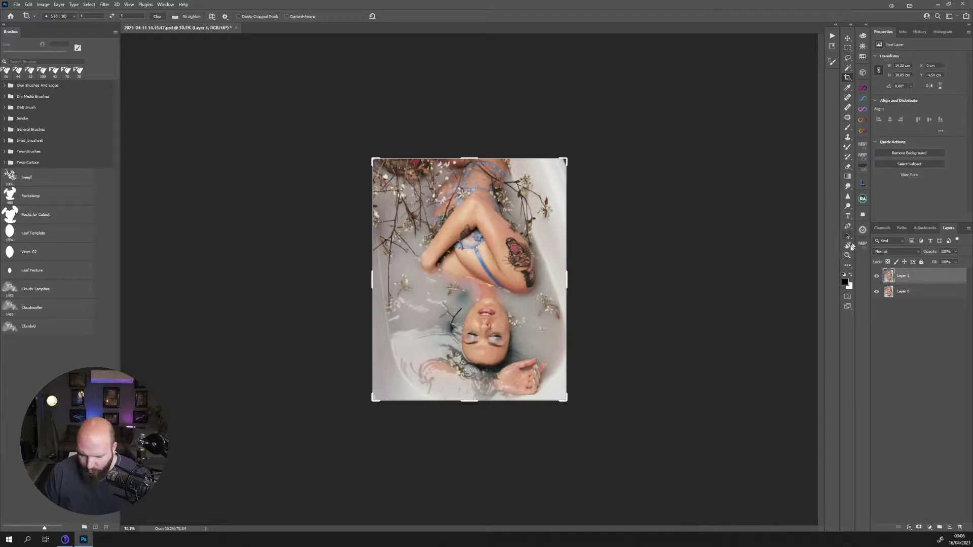
{"action": "key", "text": "r"}
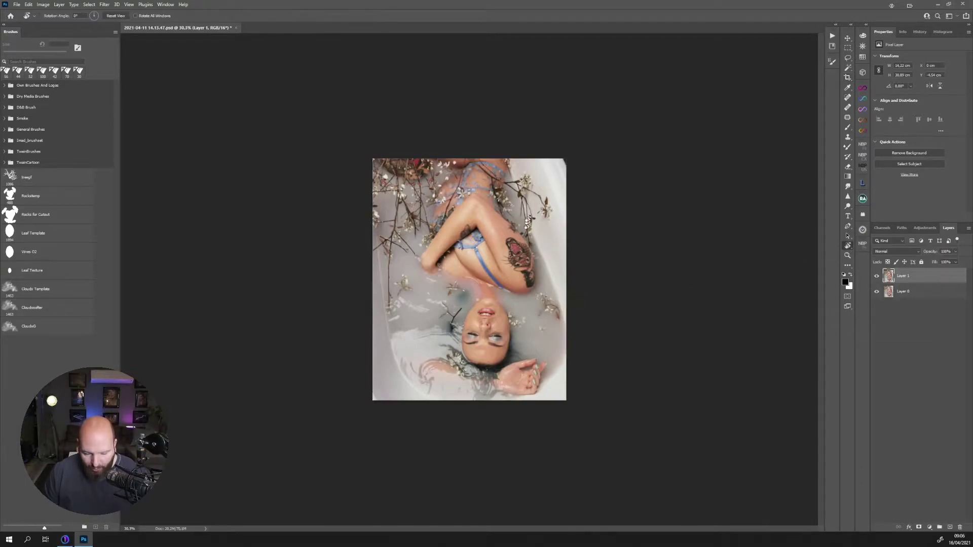
{"action": "left_click_drag", "start_coordinate": [527, 180], "coordinate": [553, 318]}
{"action": "key", "text": "c"}
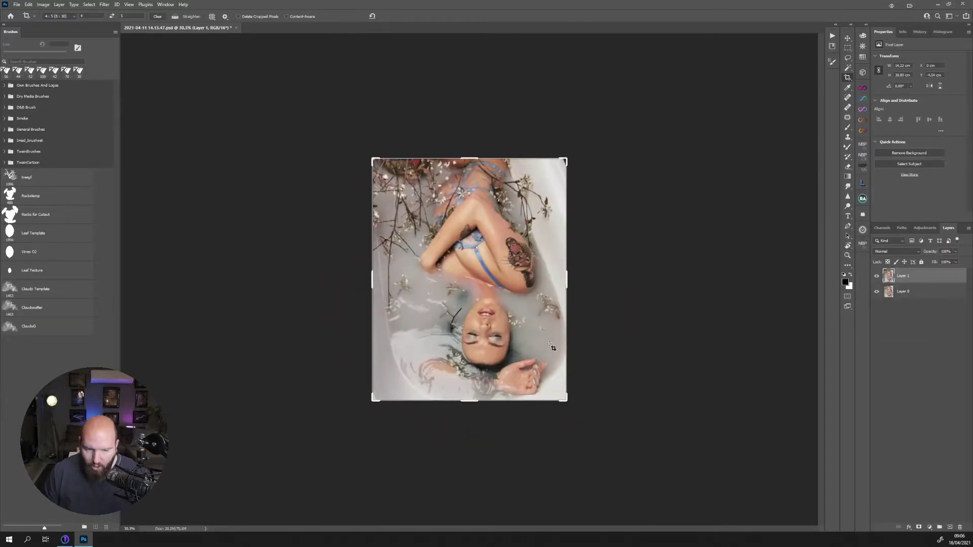
{"action": "key", "text": "Escape"}
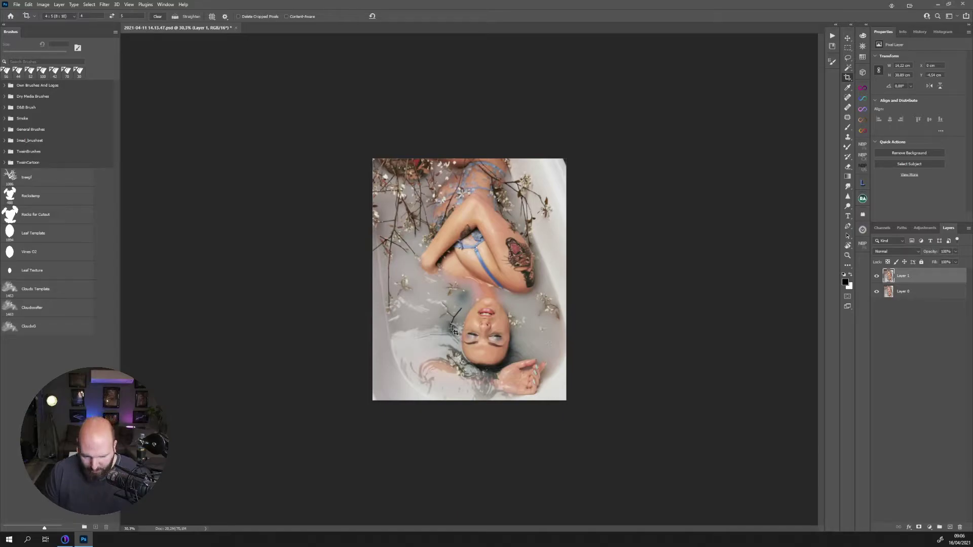
- Try to remove the dark patch in the photo's upper-right corner with the Spot Healing Brush
{"action": "key", "text": "b"}
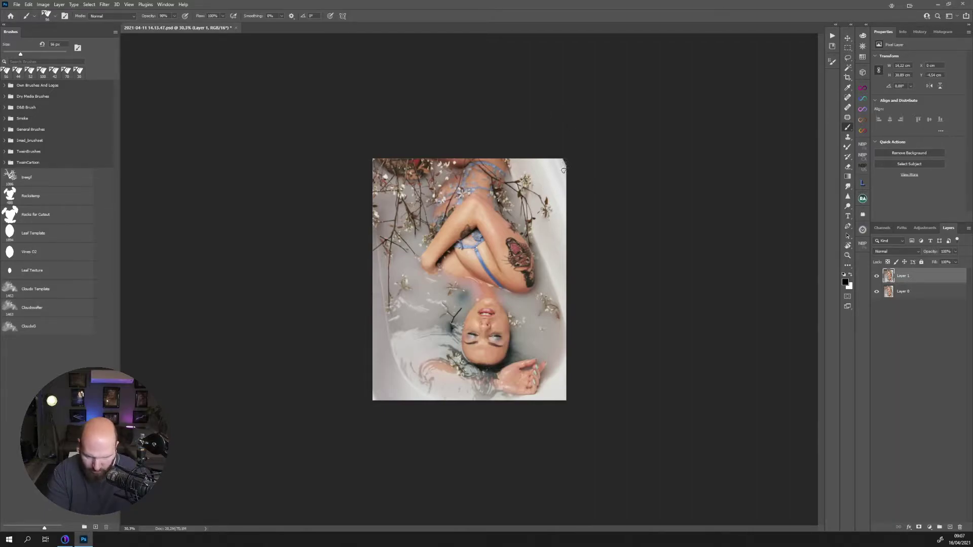
{"action": "left_click", "coordinate": [847, 97]}
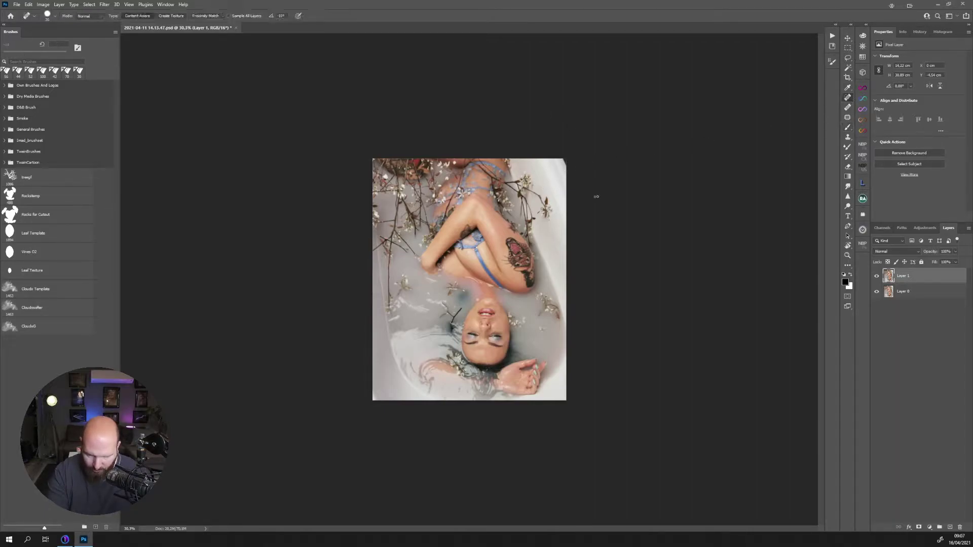
{"action": "right_click", "coordinate": [563, 161]}
{"action": "left_click", "coordinate": [563, 162]}
{"action": "left_click", "coordinate": [565, 163]}
{"action": "left_click", "coordinate": [564, 163]}
{"action": "left_click", "coordinate": [563, 165]}
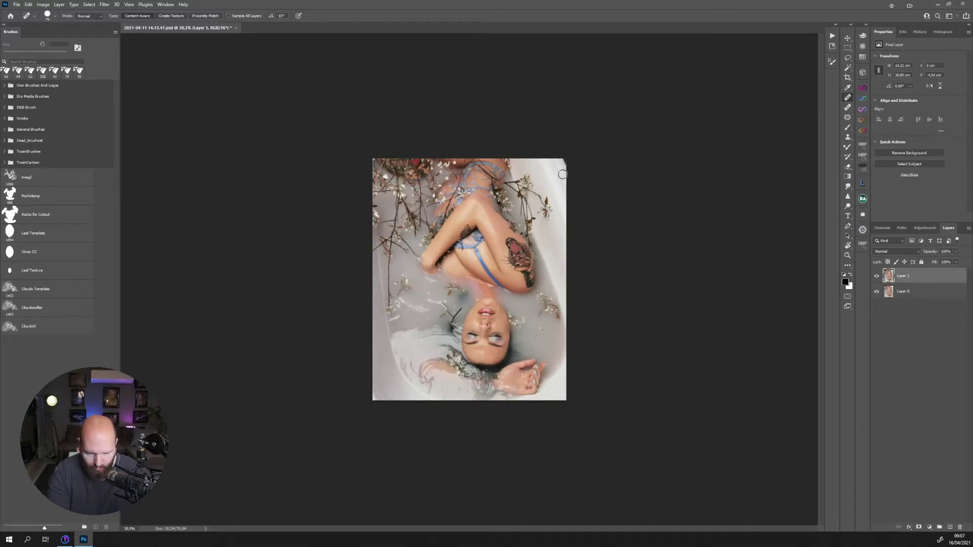
- Clone the nearby white bathtub rim over the dark patch in the photo's upper-right corner with the Clone Stamp
{"action": "key", "text": "s"}
{"action": "right_click", "coordinate": [563, 173]}
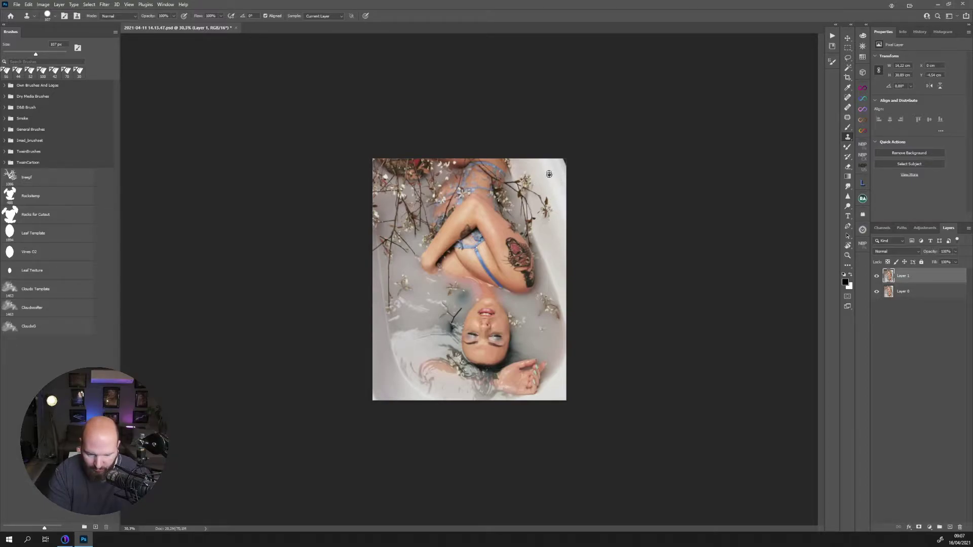
{"action": "left_click", "coordinate": [550, 172], "text": "alt"}
{"action": "left_click_drag", "start_coordinate": [566, 162], "coordinate": [566, 165]}
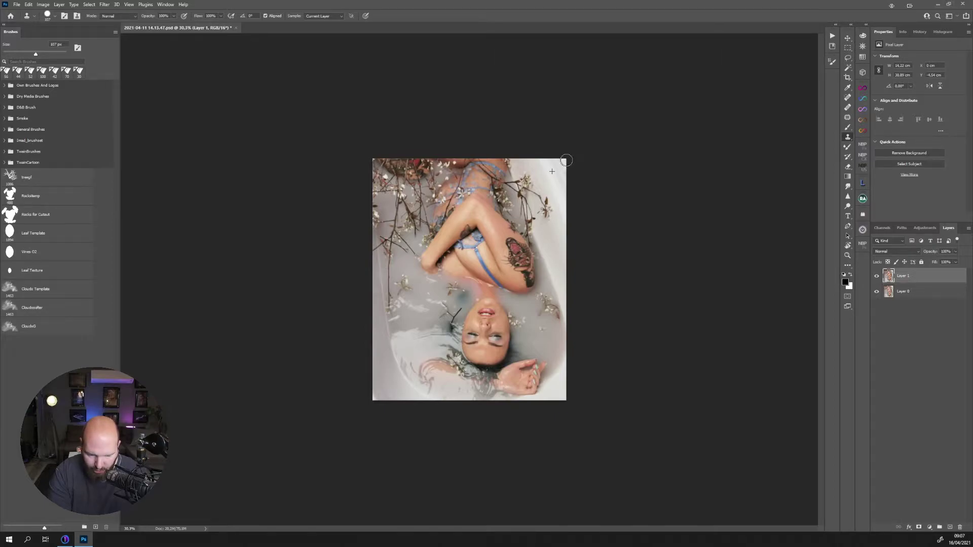
- Smooth the bathtub rim in the photo's upper-right corner with a resized Spot Healing Brush
{"action": "key", "text": "j"}
{"action": "right_click", "coordinate": [558, 187]}
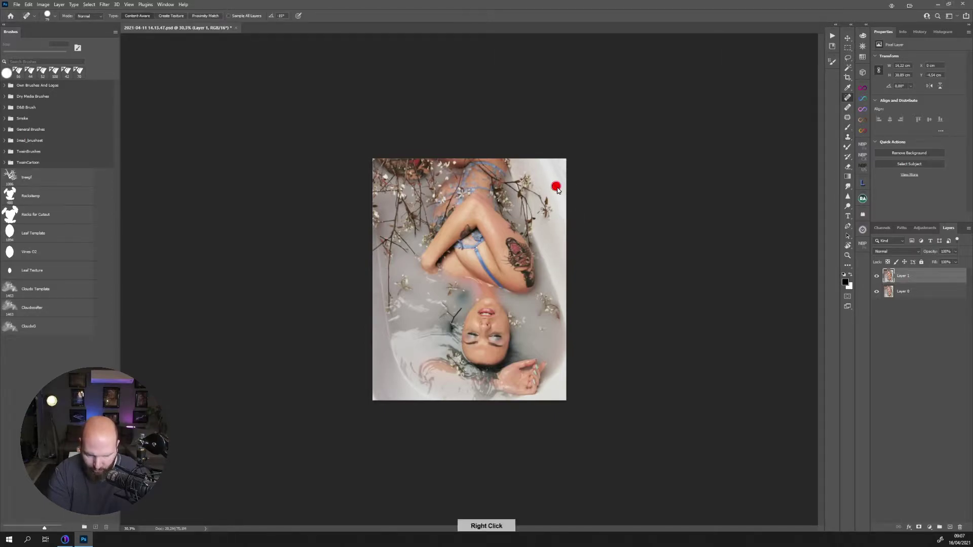
{"action": "left_click_drag", "start_coordinate": [561, 174], "coordinate": [559, 159]}
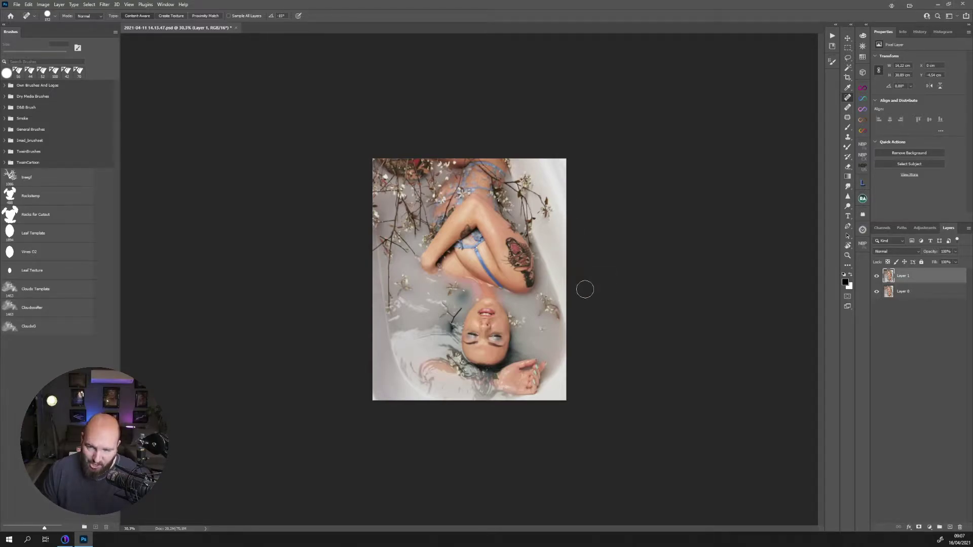
{"action": "scroll", "coordinate": [557, 332], "scroll_direction": "up", "scroll_amount": 2}
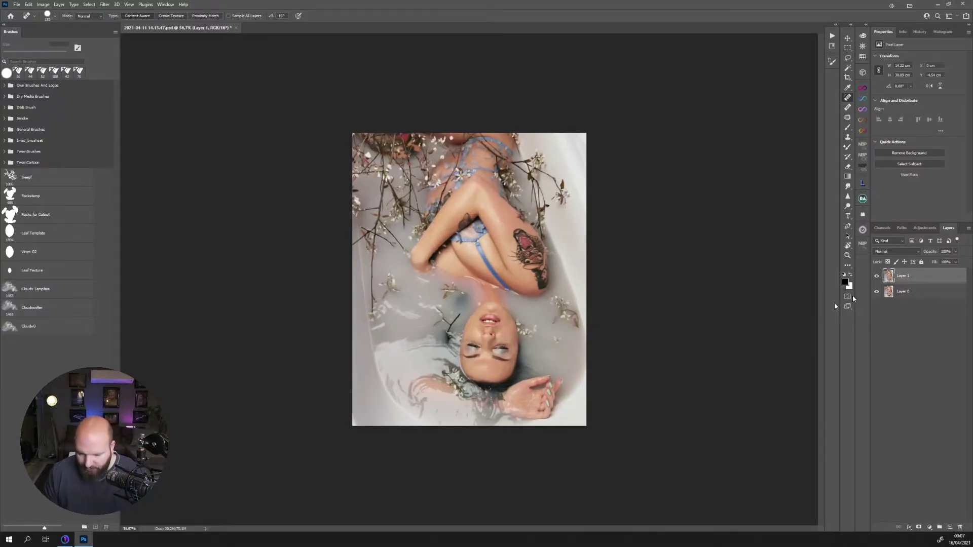
- Rename the retouched top layer as "cleaning"
{"action": "double_click", "coordinate": [902, 276]}
{"action": "type", "text": "cleaning"}
{"action": "key", "text": "Return"}
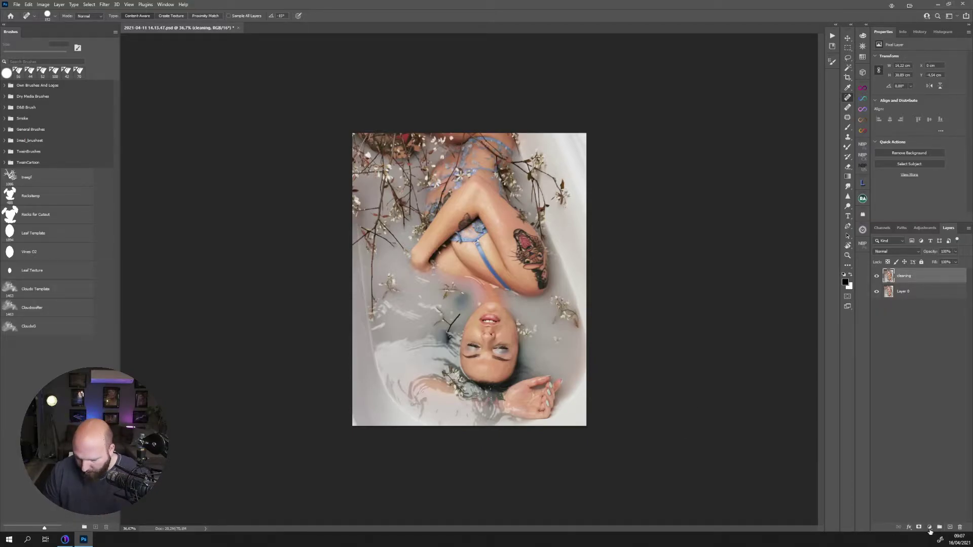
{"action": "left_click", "coordinate": [930, 527]}
{"action": "left_click", "coordinate": [929, 433]}
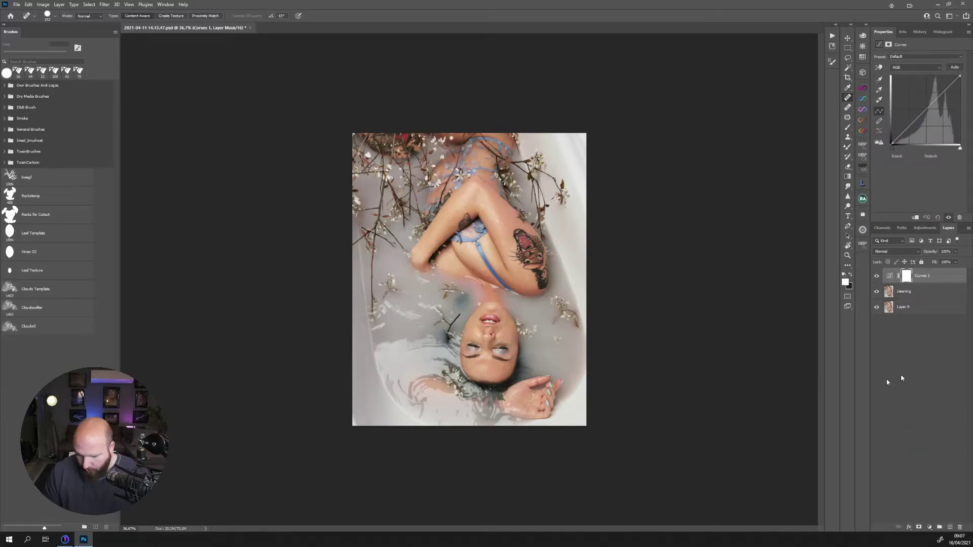
{"action": "key", "text": "ctrl+z"}
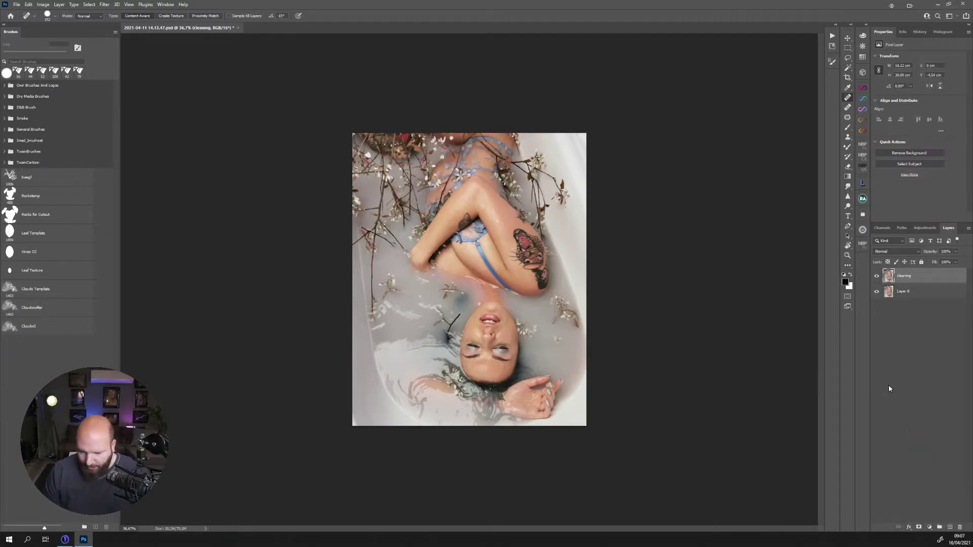
- Add a new layer above "cleaning" filled with 50% Gray at 100% opacity, and set its blend mode to Soft Light
{"action": "left_click", "coordinate": [949, 527]}
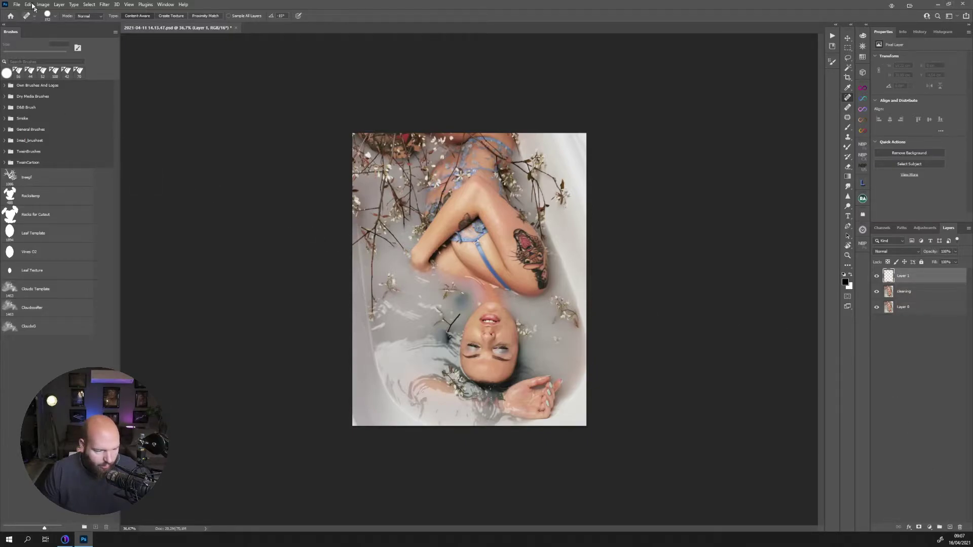
{"action": "left_click", "coordinate": [28, 4]}
{"action": "left_click", "coordinate": [57, 126]}
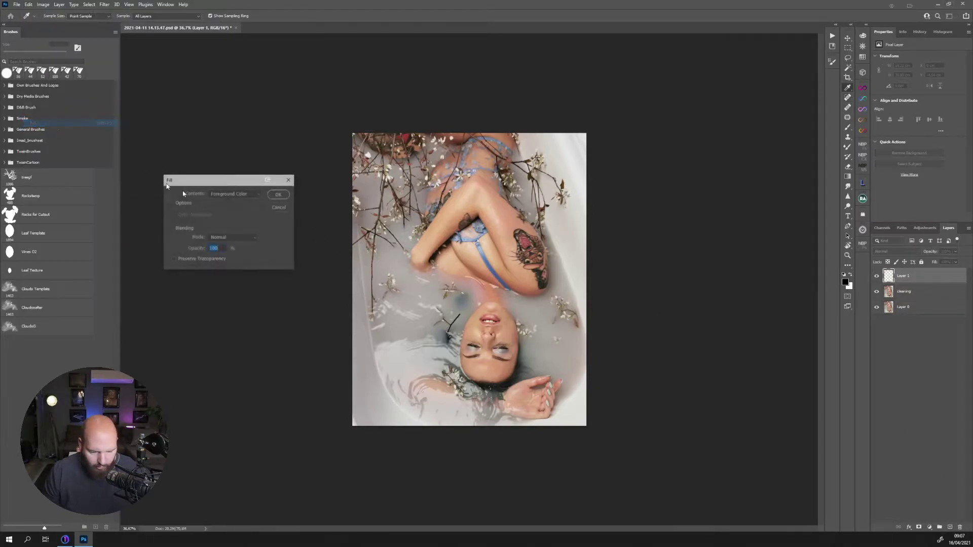
{"action": "left_click", "coordinate": [217, 193]}
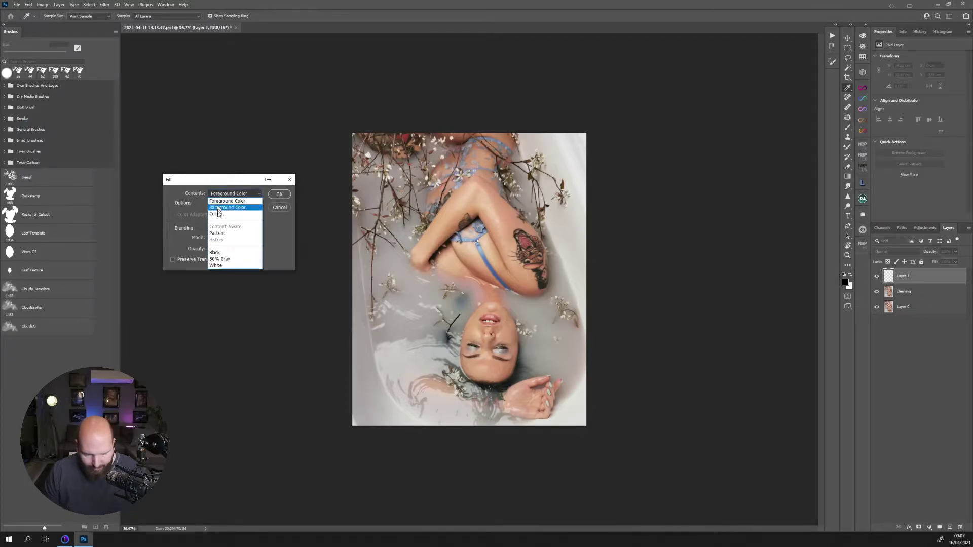
{"action": "left_click", "coordinate": [221, 259]}
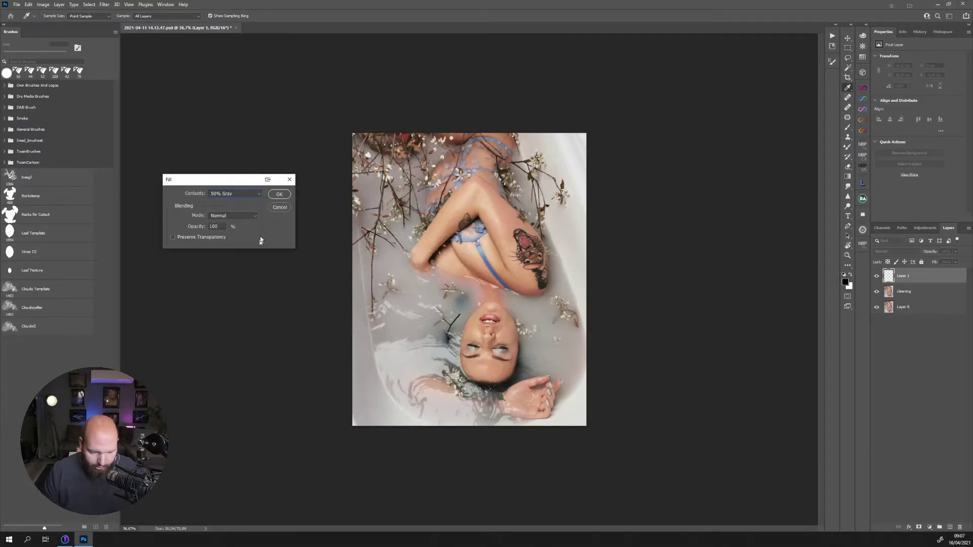
{"action": "left_click", "coordinate": [279, 195]}
{"action": "key", "text": "j"}
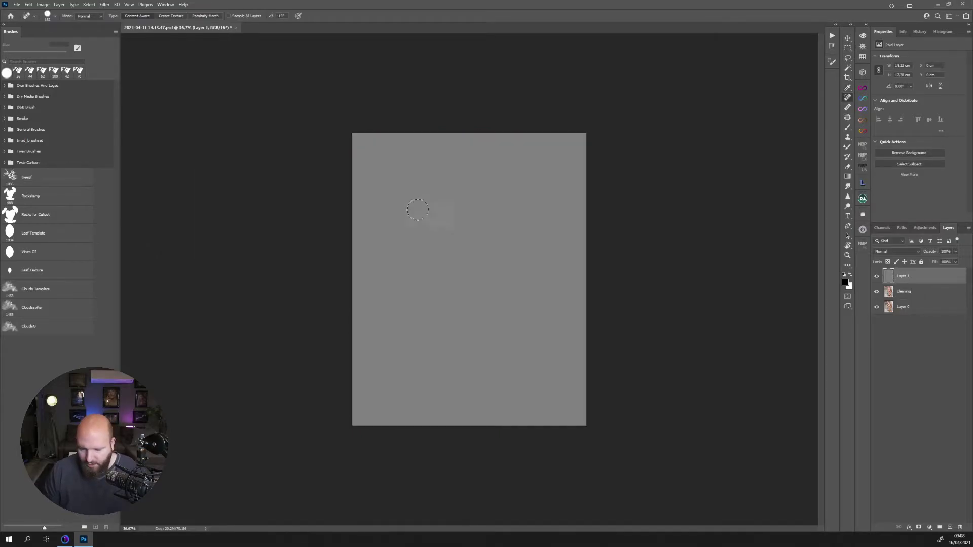
{"action": "left_click", "coordinate": [884, 252]}
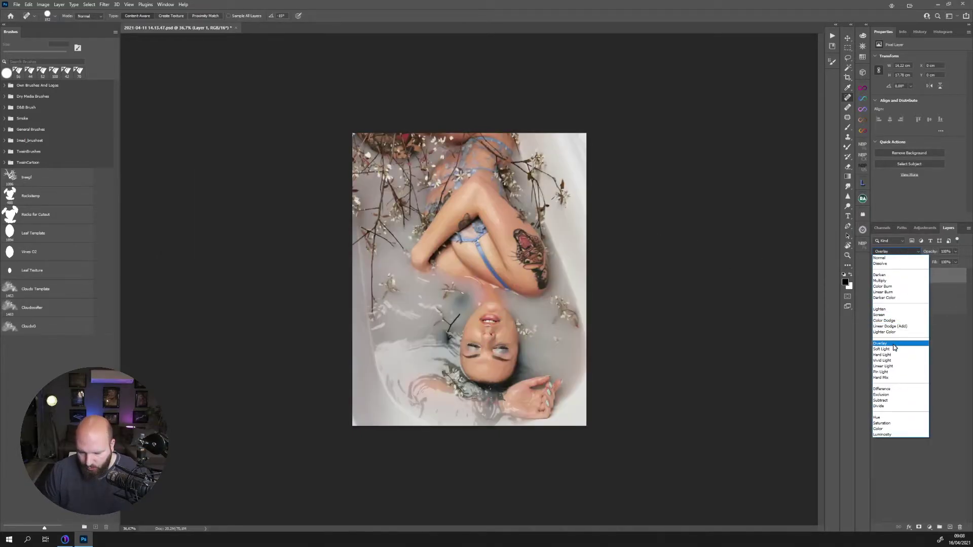
{"action": "left_click", "coordinate": [882, 349]}
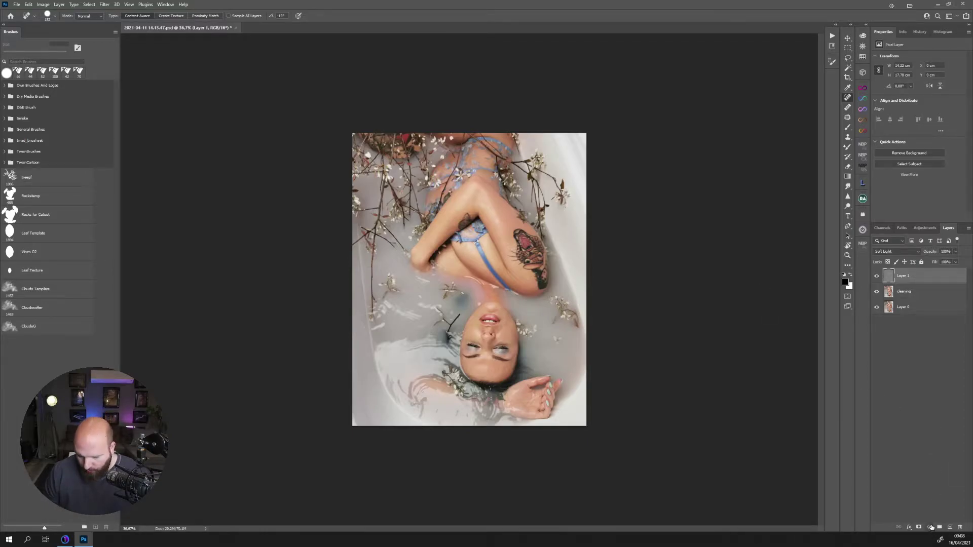
- Add a Solid Color fill layer in neutral gray, RGB 128, 128, 128, and set its blend mode to Color
{"action": "left_click", "coordinate": [930, 527]}
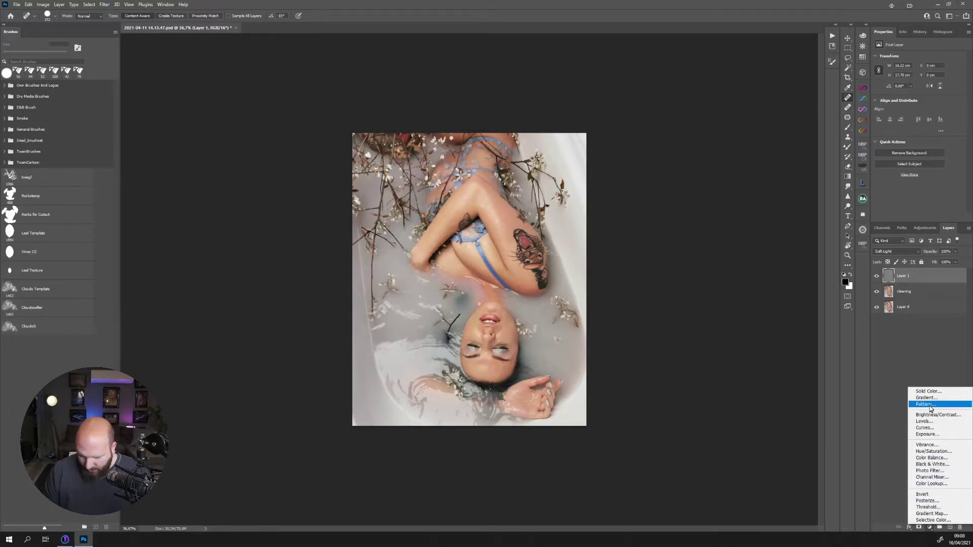
{"action": "left_click", "coordinate": [930, 392]}
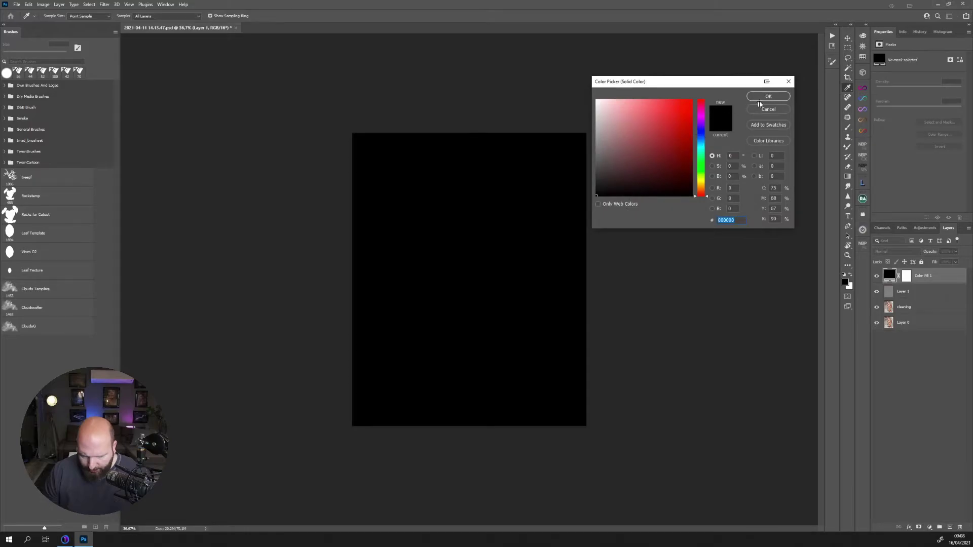
{"action": "left_click", "coordinate": [720, 156]}
{"action": "type", "text": "128"}
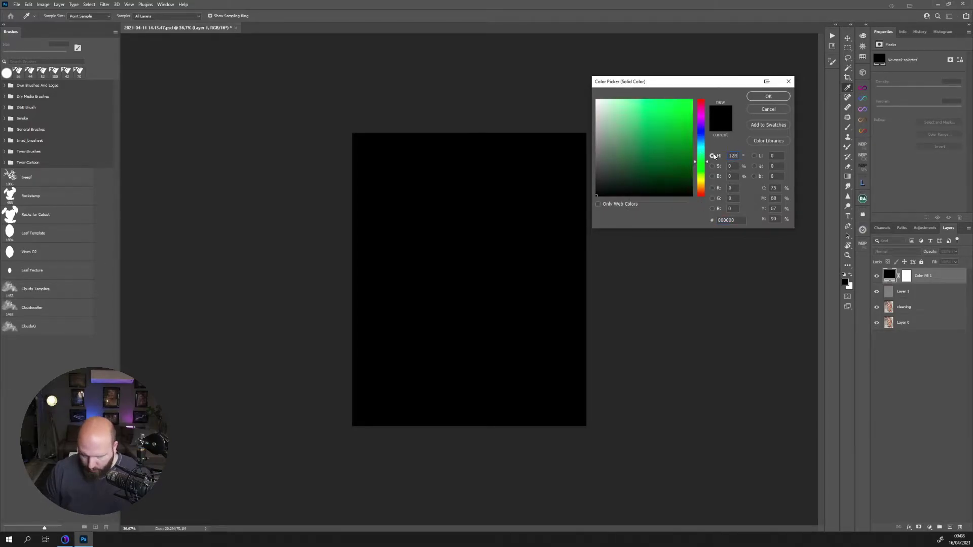
{"action": "key", "text": "Return"}
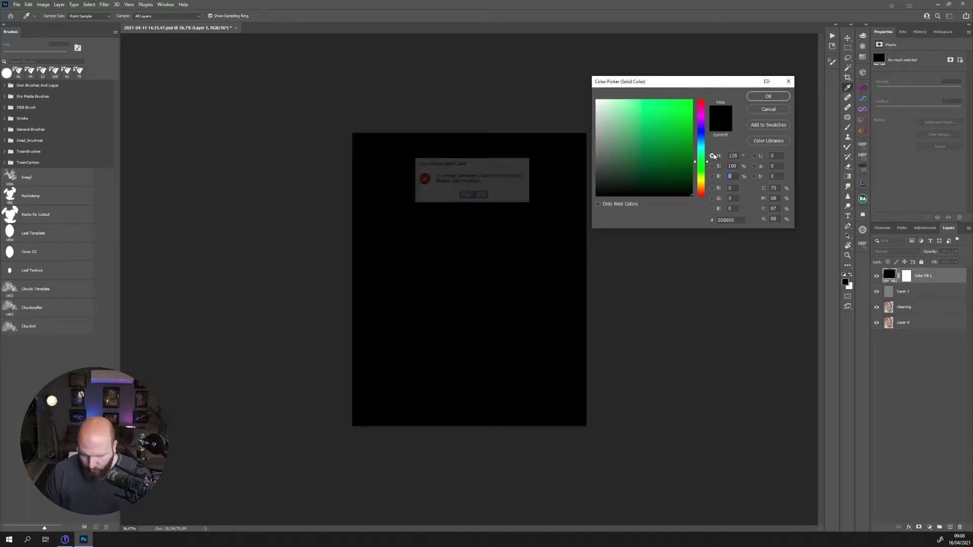
{"action": "left_click", "coordinate": [732, 188]}
{"action": "type", "text": "128"}
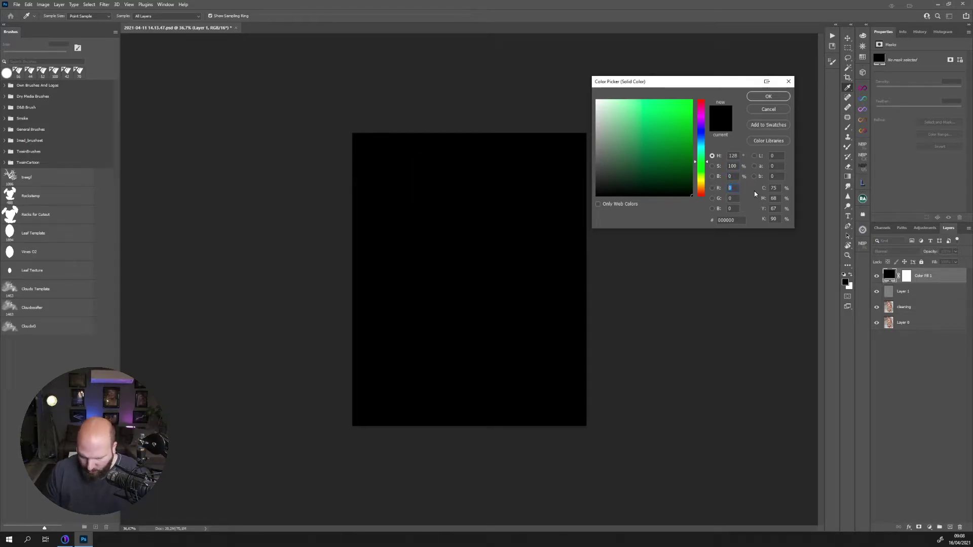
{"action": "key", "text": "Tab"}
{"action": "type", "text": "128"}
{"action": "key", "text": "Tab"}
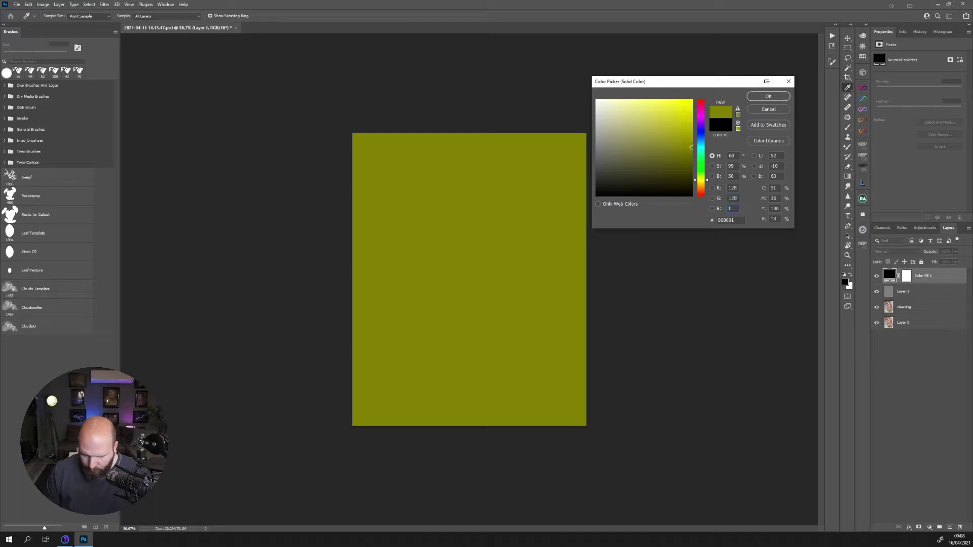
{"action": "type", "text": "128"}
{"action": "key", "text": "Tab"}
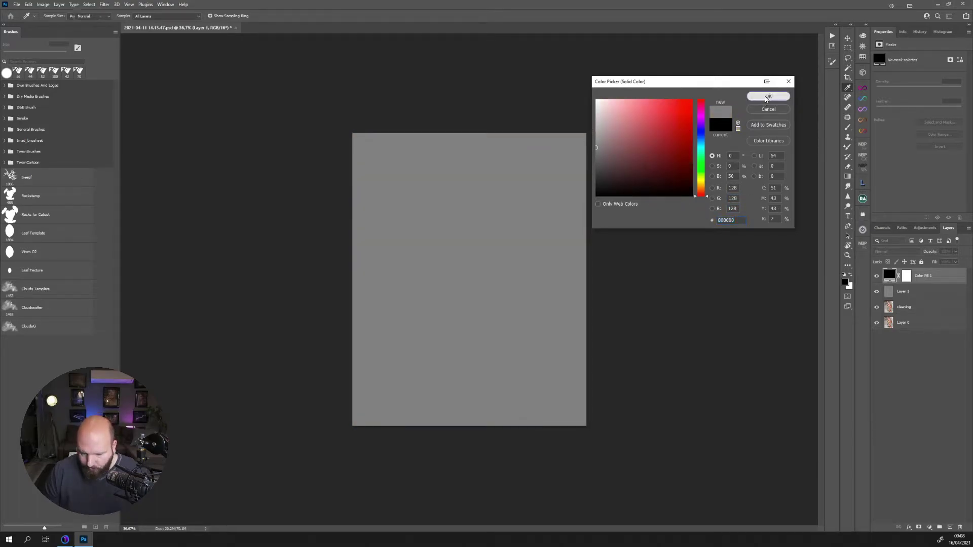
{"action": "left_click", "coordinate": [768, 96]}
{"action": "left_click", "coordinate": [907, 252]}
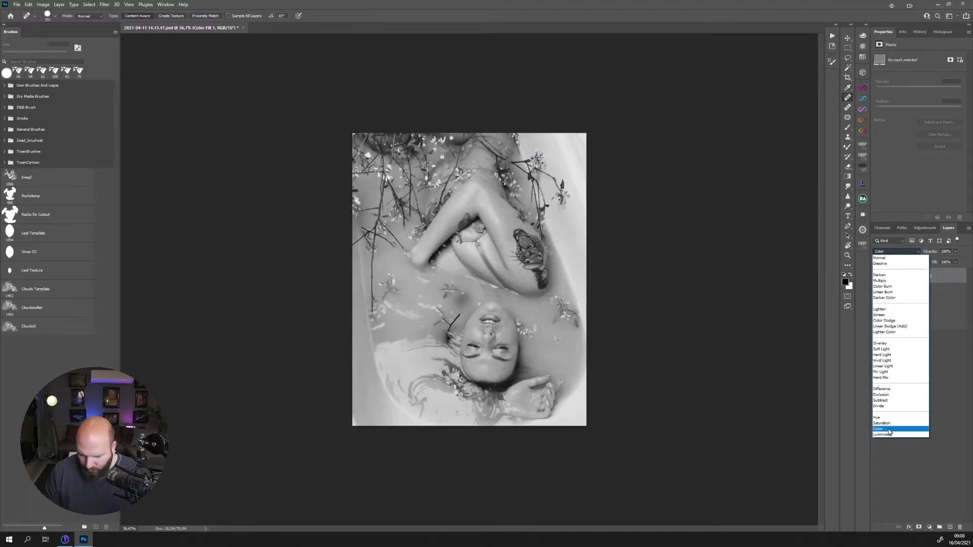
{"action": "left_click", "coordinate": [890, 430]}
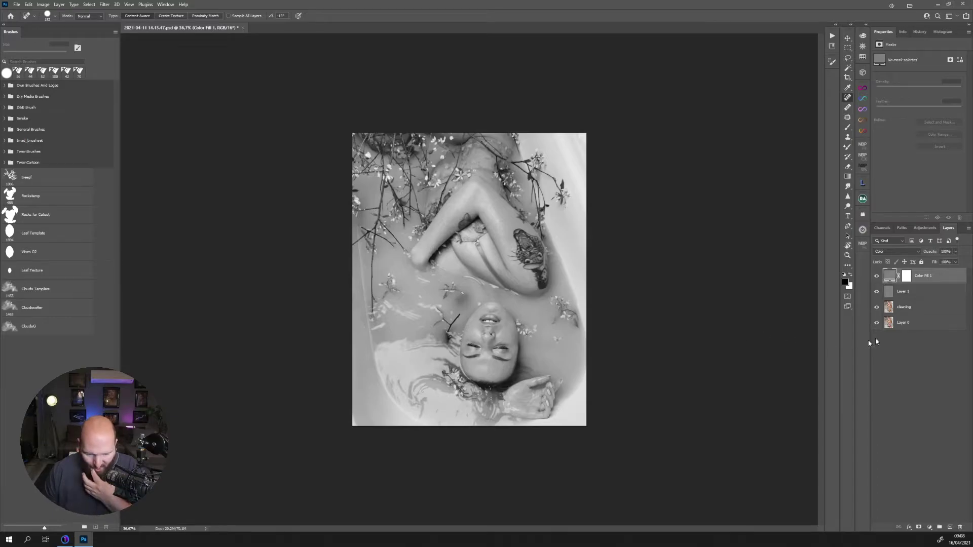
- Select the gray Soft Light layer and set up the DB Brush Soft 10% preset with white as the foreground color
{"action": "left_click", "coordinate": [915, 294]}
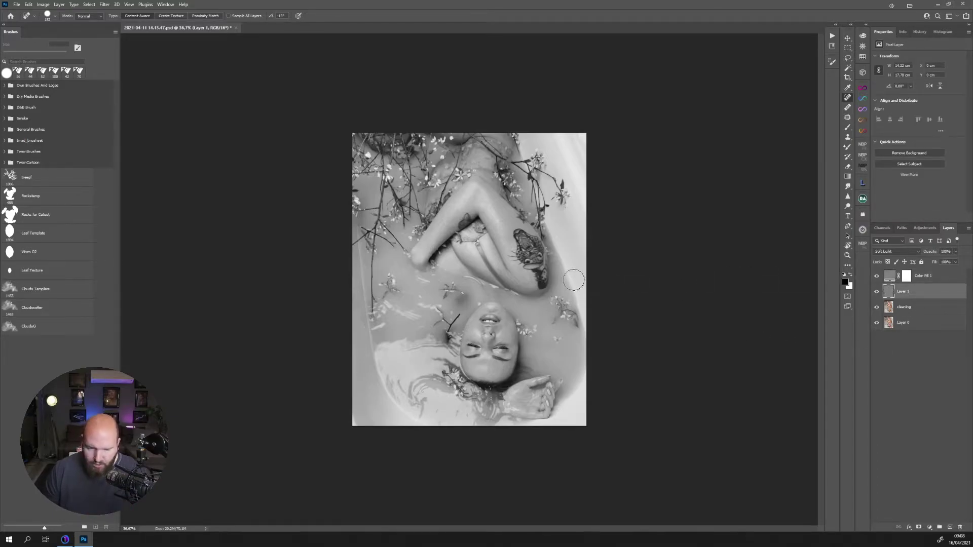
{"action": "left_click", "coordinate": [8, 87]}
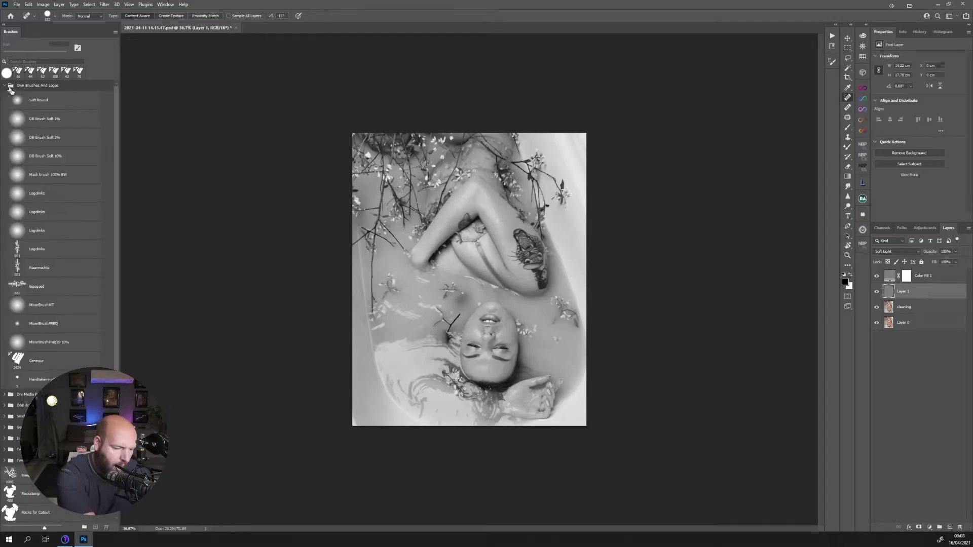
{"action": "left_click", "coordinate": [66, 154]}
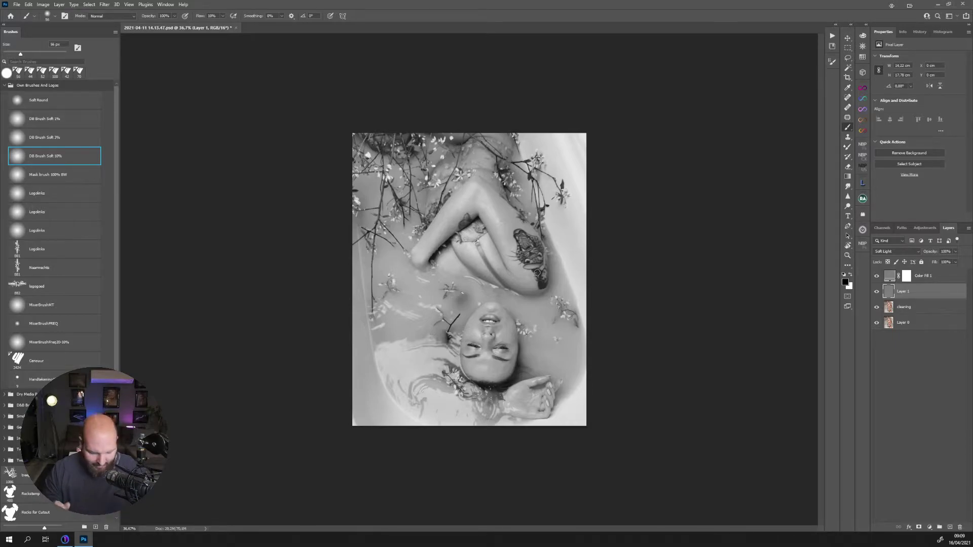
{"action": "left_click", "coordinate": [846, 282]}
{"action": "key", "text": "x"}
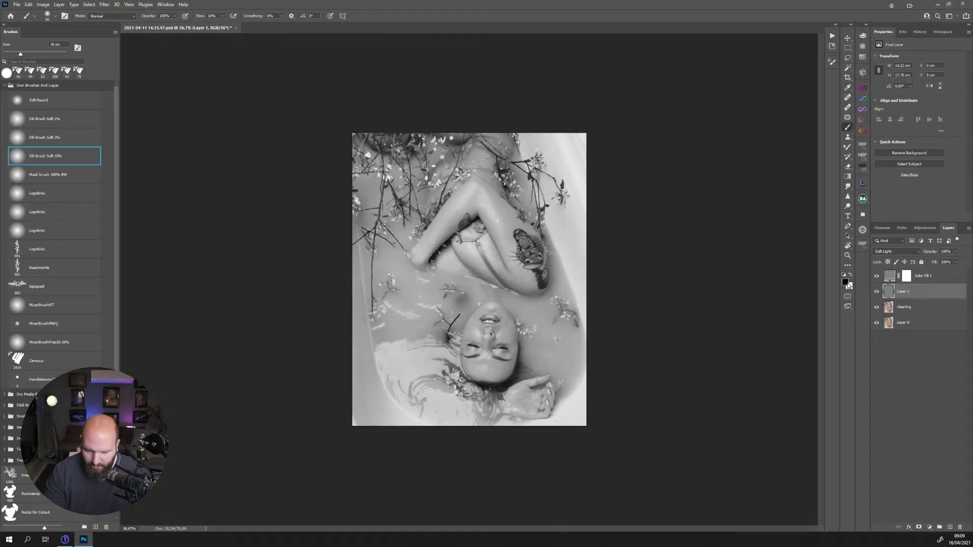
{"action": "key", "text": "x"}
{"action": "key", "text": "x"}
{"action": "key", "text": "x"}
{"action": "key", "text": "x"}
{"action": "key", "text": "x"}
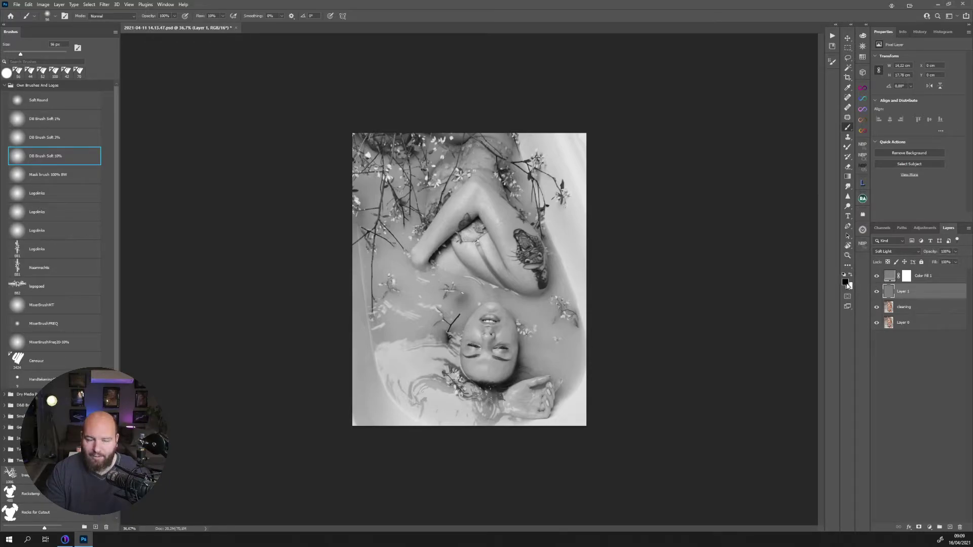
{"action": "key", "text": "x"}
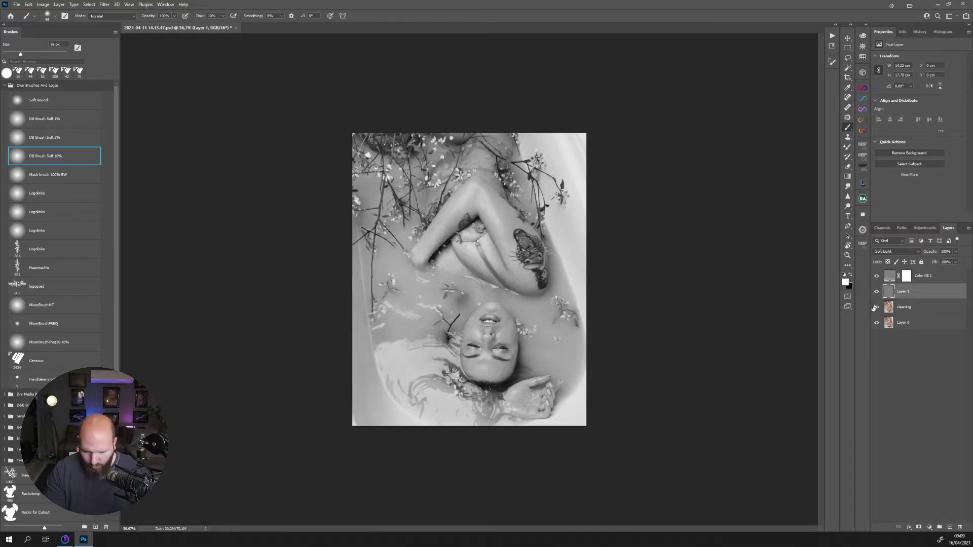
- Reduce the brush size and paint a short stroke on the forehead near the eyebrows on the gray Soft Light layer
{"action": "scroll", "coordinate": [510, 347], "scroll_direction": "up", "scroll_amount": 10}
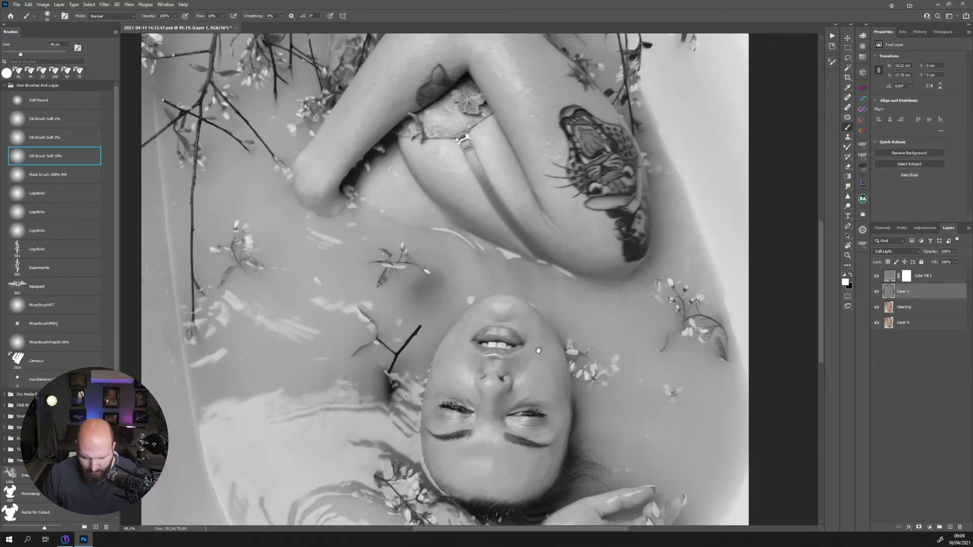
{"action": "left_click_drag", "start_coordinate": [508, 374], "coordinate": [507, 227]}
{"action": "scroll", "coordinate": [511, 318], "scroll_direction": "up", "scroll_amount": 2}
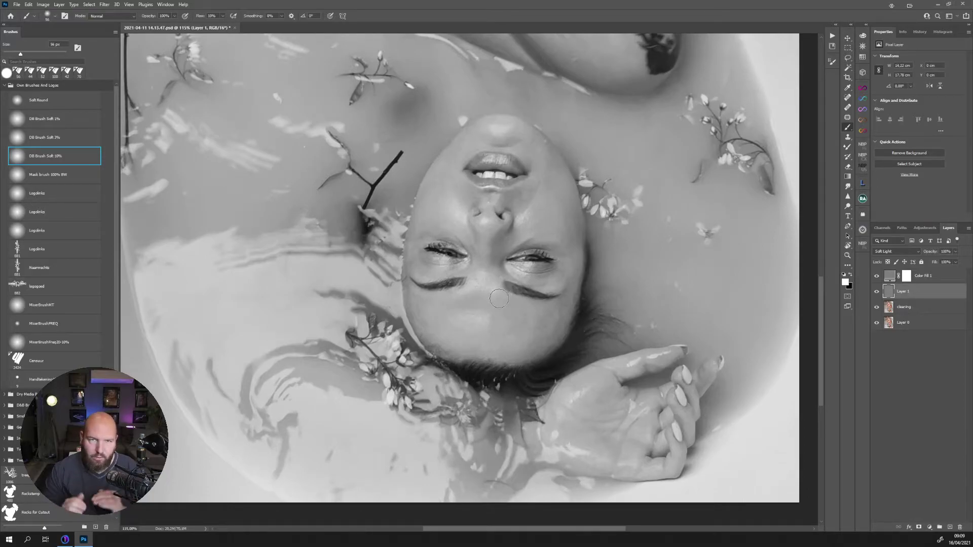
{"action": "key", "text": "bracketleft"}
{"action": "key", "text": "bracketleft"}
{"action": "key", "text": "bracketleft"}
{"action": "key", "text": "bracketleft"}
{"action": "left_click_drag", "start_coordinate": [464, 301], "coordinate": [476, 311]}
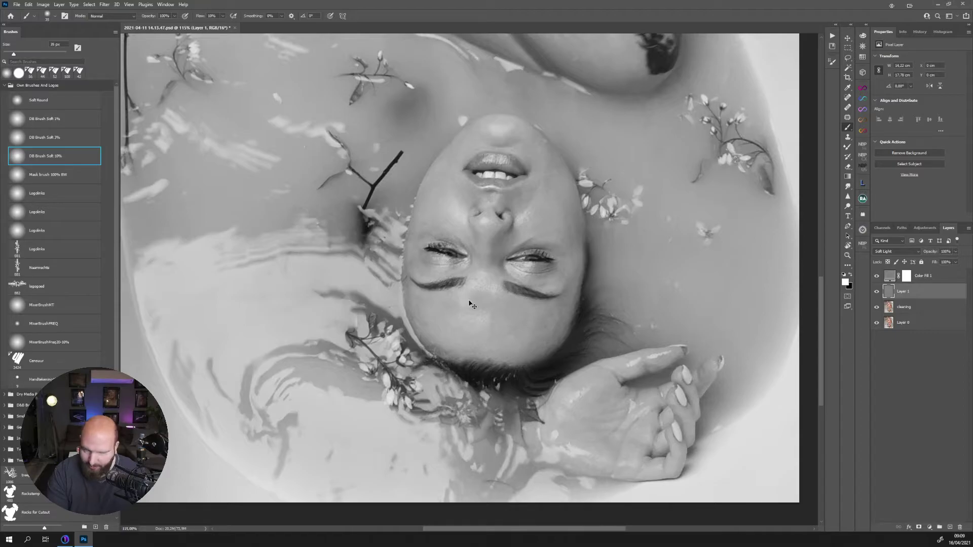
- Switch to the DB Brush Soft 2% preset and dodge the center of the forehead and nose bridge with white, resizing the brush
{"action": "left_click", "coordinate": [64, 138]}
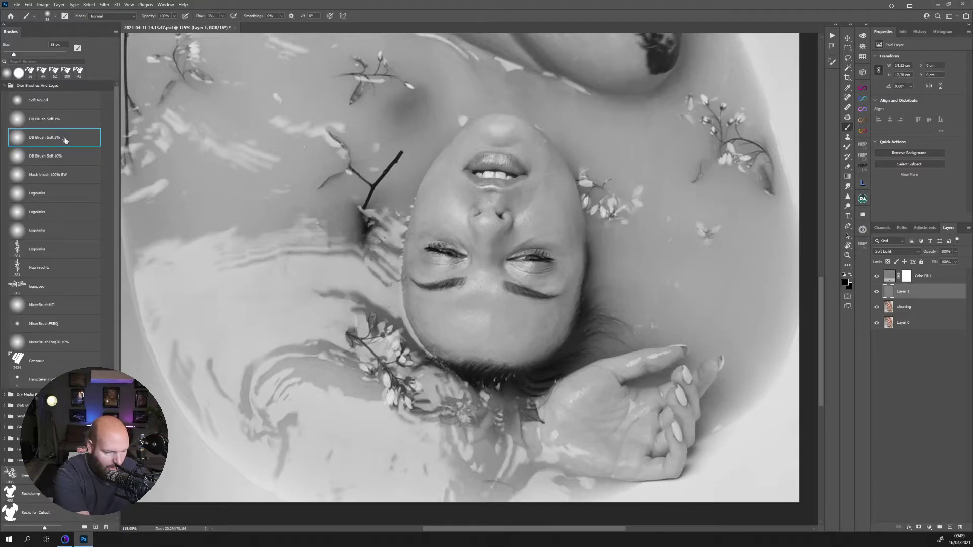
{"action": "right_click", "coordinate": [479, 304], "text": "alt"}
{"action": "key", "text": "x"}
{"action": "mouse_move", "coordinate": [478, 306]}
{"action": "left_mouse_down"}
{"action": "mouse_move", "coordinate": [491, 285]}
{"action": "mouse_move", "coordinate": [496, 235]}
{"action": "mouse_move", "coordinate": [500, 246]}
{"action": "mouse_move", "coordinate": [485, 260]}
{"action": "mouse_move", "coordinate": [480, 233]}
{"action": "mouse_move", "coordinate": [484, 245]}
{"action": "mouse_move", "coordinate": [488, 234]}
{"action": "mouse_move", "coordinate": [490, 270]}
{"action": "left_mouse_up"}
{"action": "right_click", "coordinate": [493, 247], "text": "alt"}
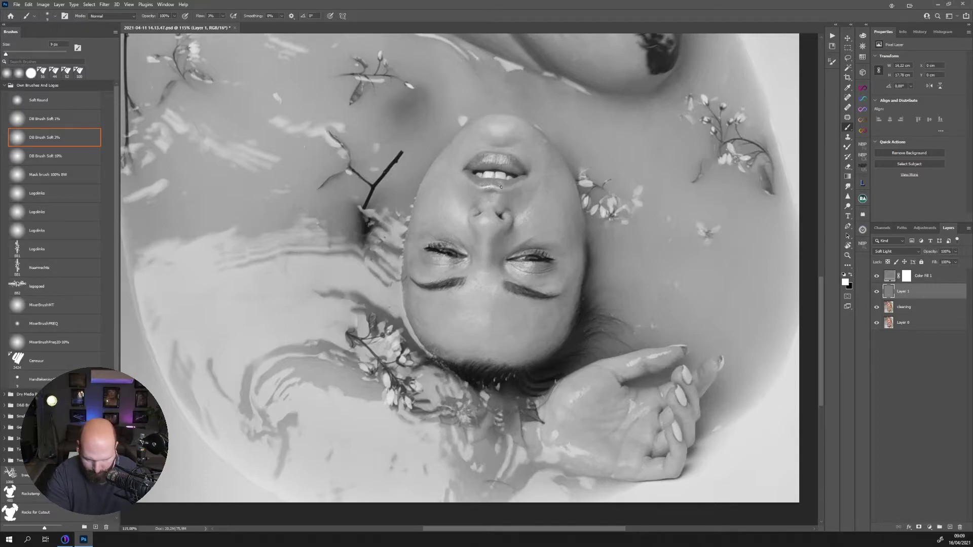
{"action": "right_click", "coordinate": [517, 197], "text": "alt"}
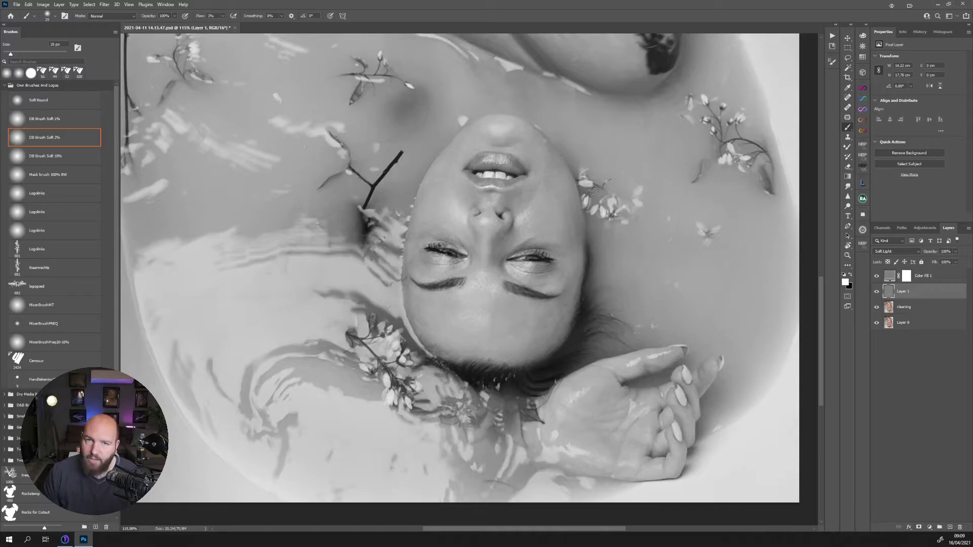
- Add a Curves adjustment layer above the gray Soft Light layer and shape the RGB curve into a steep high-contrast S-curve
{"action": "left_click", "coordinate": [928, 528]}
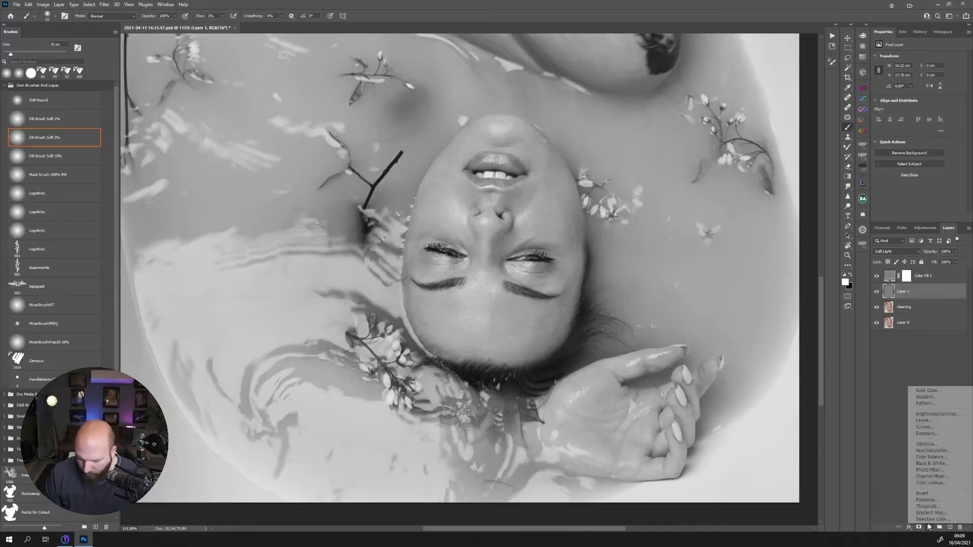
{"action": "left_click", "coordinate": [923, 427]}
{"action": "left_click", "coordinate": [924, 111]}
{"action": "mouse_move", "coordinate": [925, 112]}
{"action": "left_mouse_down"}
{"action": "mouse_move", "coordinate": [915, 130]}
{"action": "mouse_move", "coordinate": [932, 105]}
{"action": "left_mouse_up"}
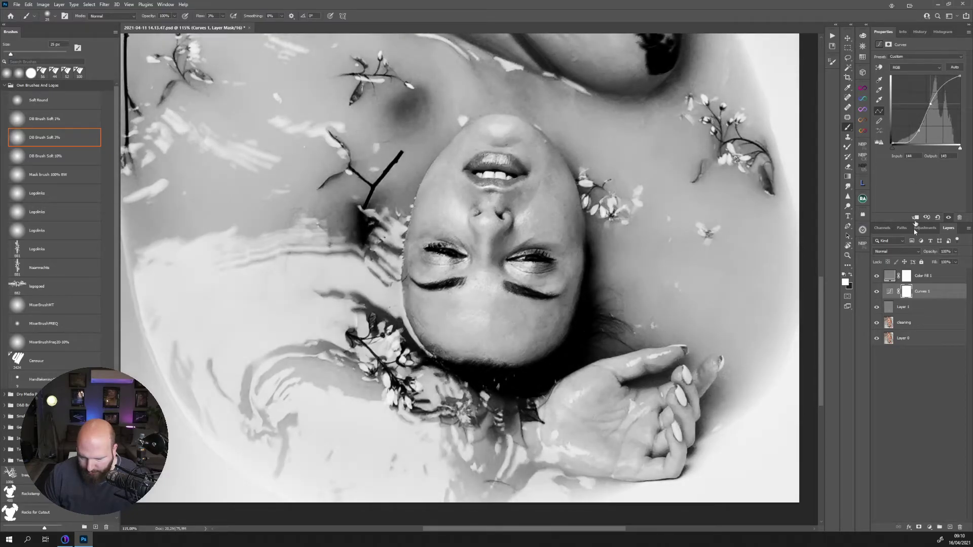
- Select the gray Soft Light layer and dodge the cheek beside the eye with a smaller DB Brush Soft 1%
{"action": "left_click", "coordinate": [901, 311]}
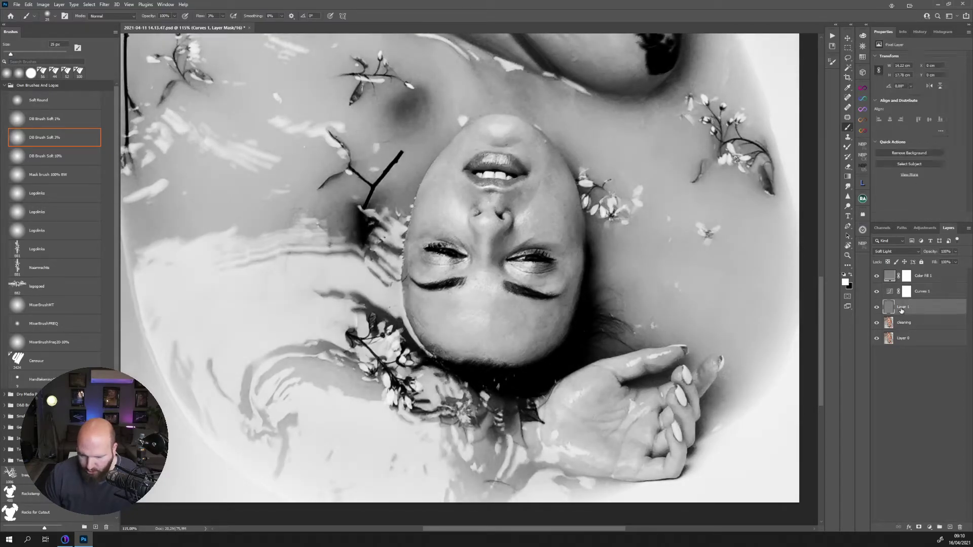
{"action": "right_click", "coordinate": [571, 237], "text": "alt"}
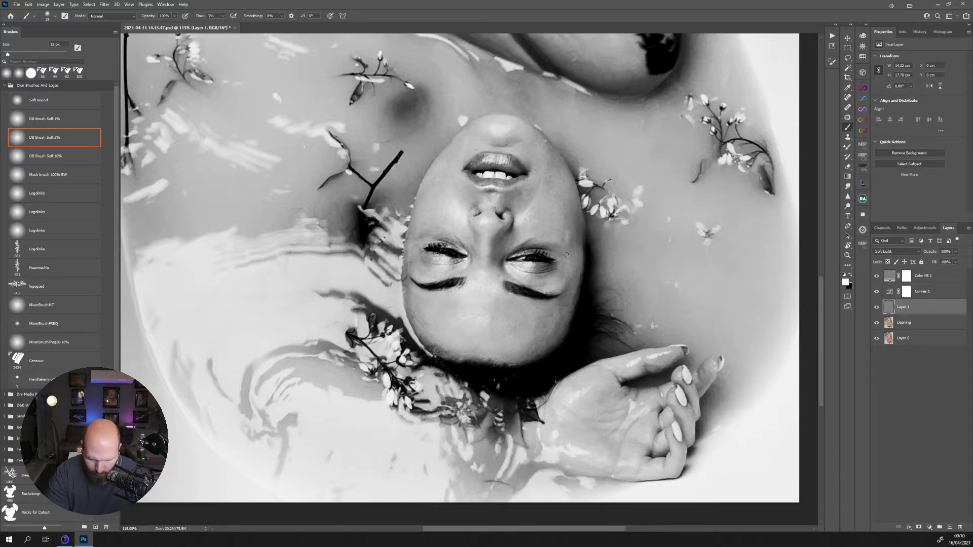
{"action": "key", "text": "comma"}
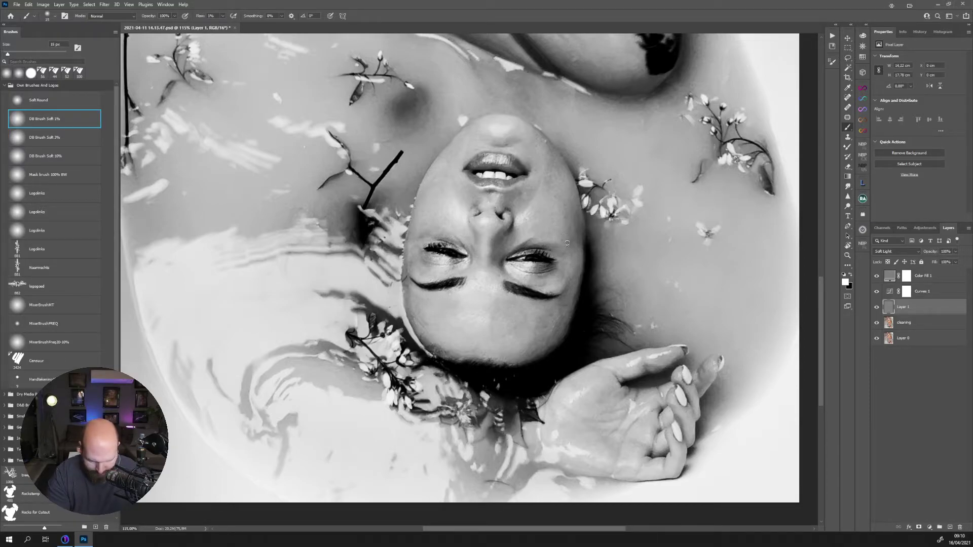
{"action": "left_click_drag", "start_coordinate": [570, 236], "coordinate": [574, 224]}
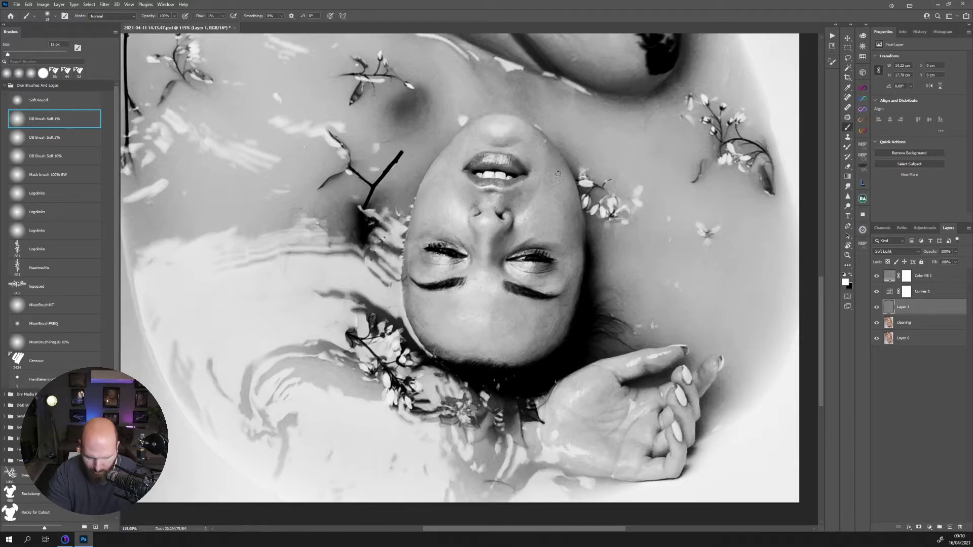
- Rotate the canvas so the face is upright and retouch small uneven spots on the face and upper body with an 8 px brush
{"action": "key", "text": "r"}
{"action": "mouse_move", "coordinate": [525, 207]}
{"action": "left_mouse_down"}
{"action": "mouse_move", "coordinate": [553, 228]}
{"action": "mouse_move", "coordinate": [527, 257]}
{"action": "left_mouse_up"}
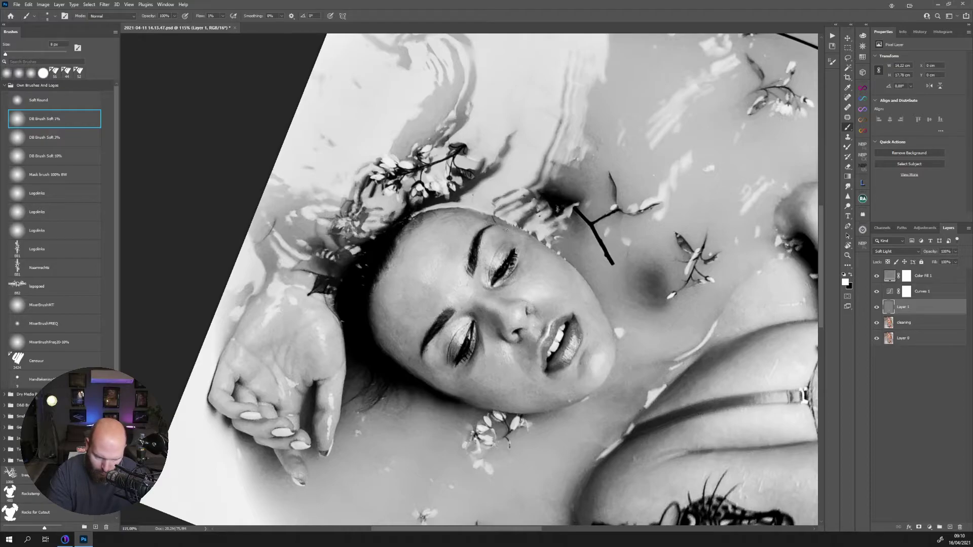
{"action": "right_click", "coordinate": [472, 368]}
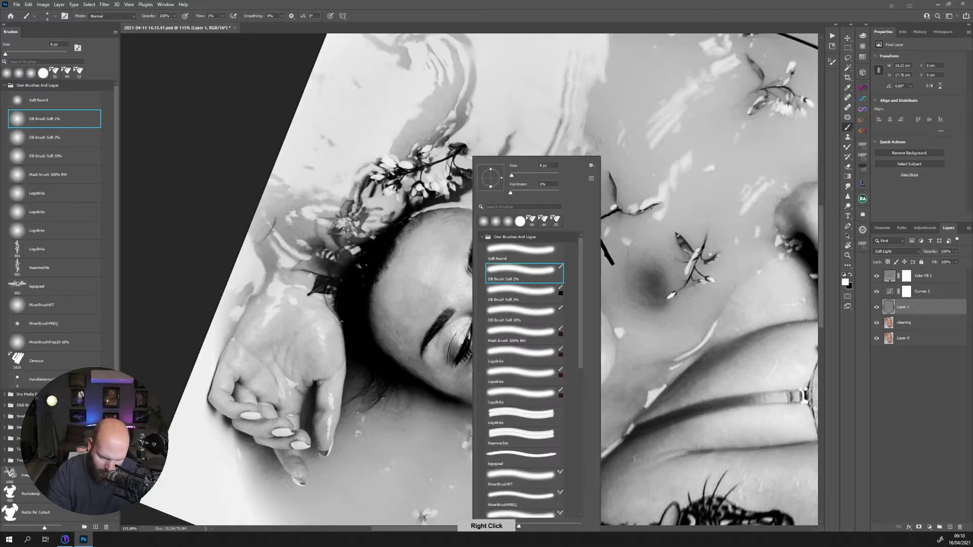
{"action": "left_click", "coordinate": [461, 370]}
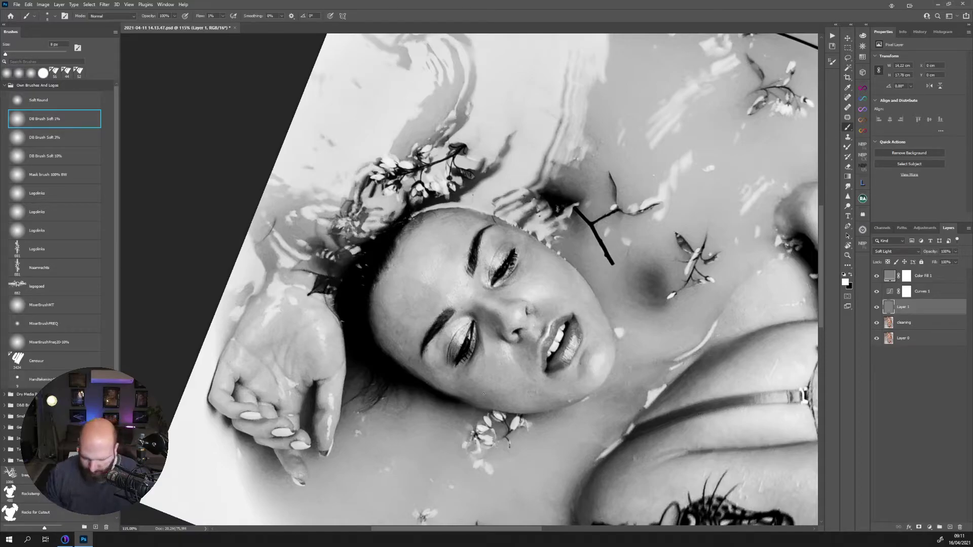
{"action": "mouse_move", "coordinate": [622, 360]}
{"action": "left_mouse_down"}
{"action": "mouse_move", "coordinate": [419, 281]}
{"action": "mouse_move", "coordinate": [317, 256]}
{"action": "left_mouse_up"}
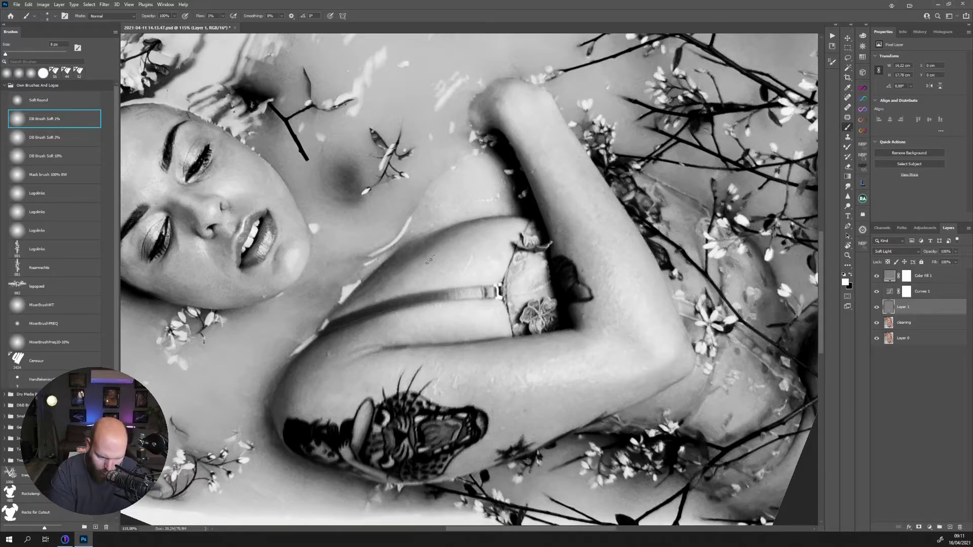
{"action": "key", "text": "Escape"}
- Dodge the broader forehead area in white with the DB Brush Soft 1%, enlarging the brush and setting its size to 60 px
{"action": "scroll", "coordinate": [446, 249], "scroll_direction": "down", "scroll_amount": 4}
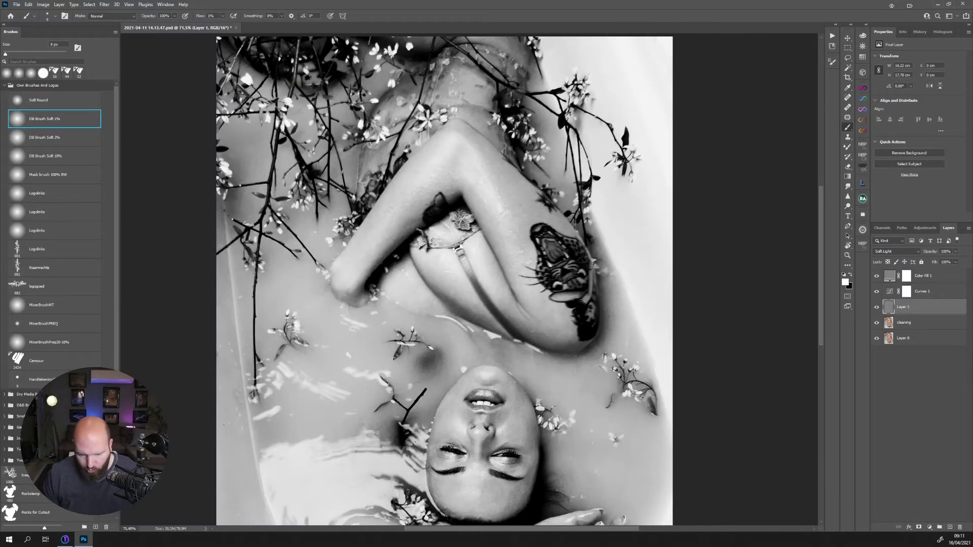
{"action": "scroll", "coordinate": [503, 400], "scroll_direction": "up", "scroll_amount": 6}
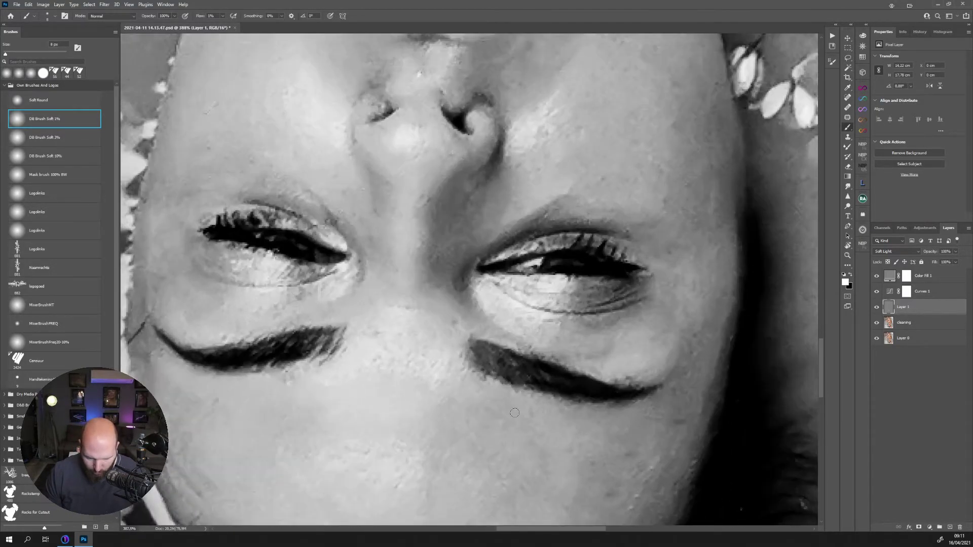
{"action": "scroll", "coordinate": [477, 397], "scroll_direction": "down", "scroll_amount": 3}
{"action": "scroll", "coordinate": [477, 397], "scroll_direction": "down", "scroll_amount": 7}
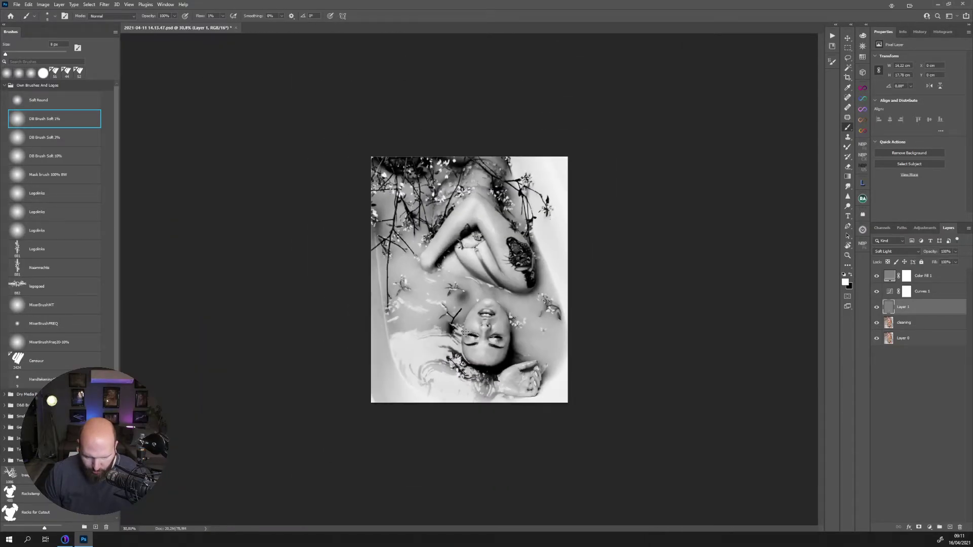
{"action": "right_click", "coordinate": [490, 353], "text": "alt"}
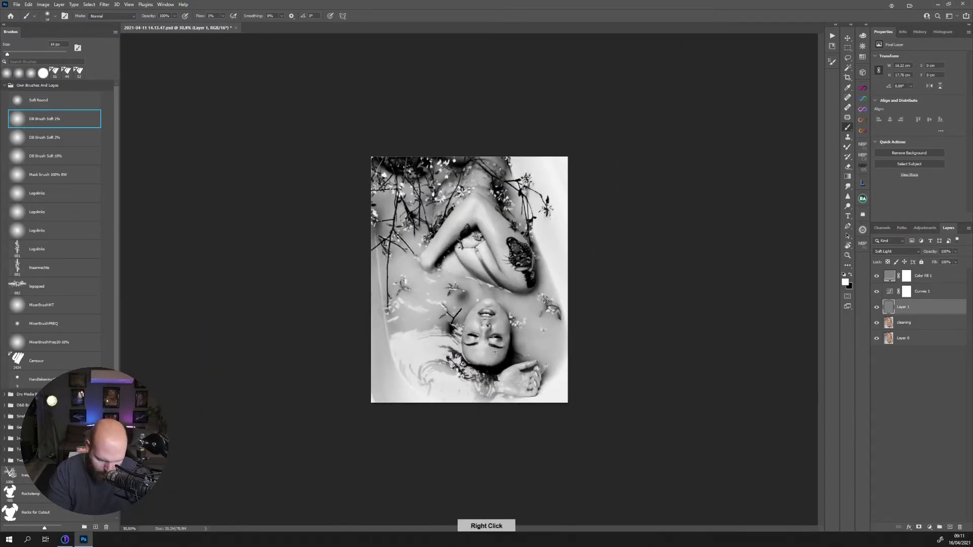
{"action": "right_click", "coordinate": [491, 354], "text": "alt"}
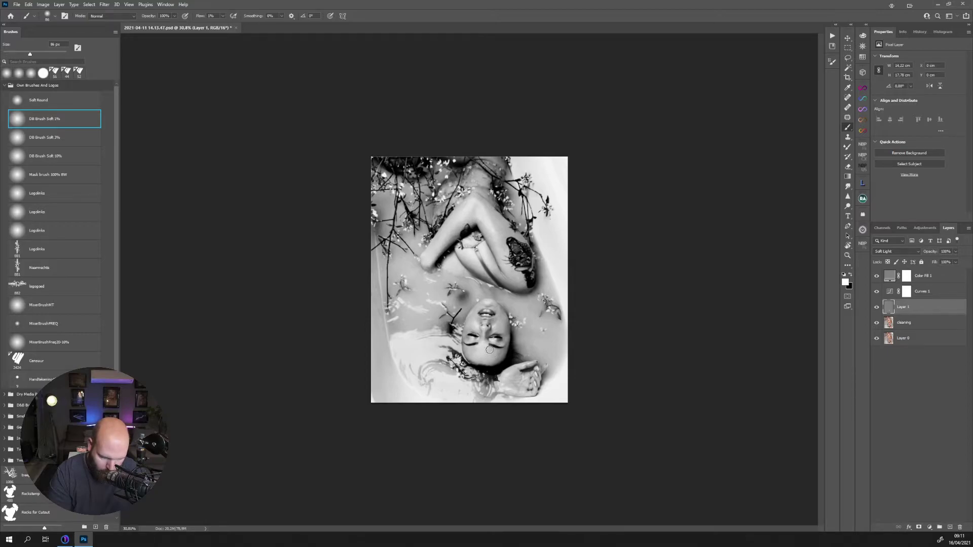
{"action": "key", "text": "bracketleft"}
{"action": "key", "text": "bracketleft"}
{"action": "key", "text": "bracketleft"}
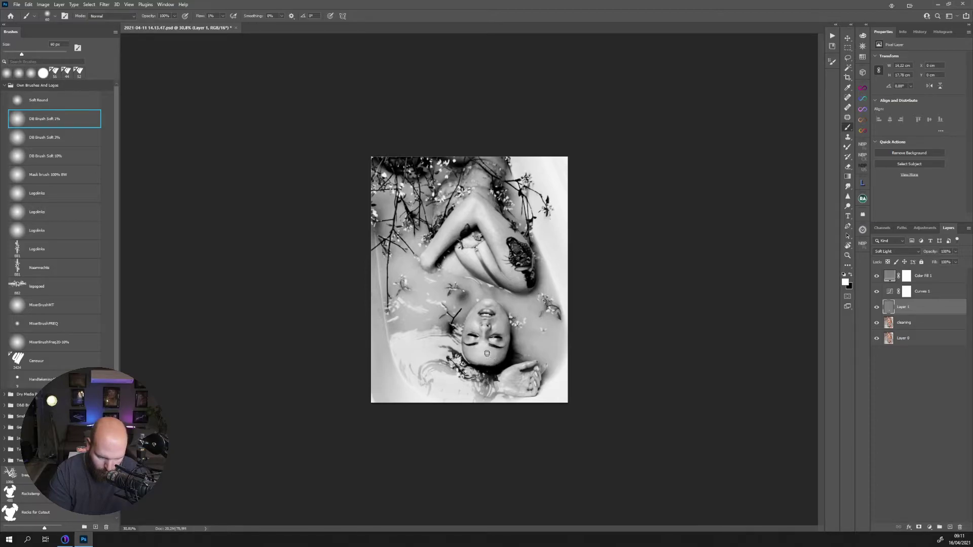
- Switch the foreground color to black and burn the bright areas, setting the brush size to 40 px and to 90 px
{"action": "key", "text": "x"}
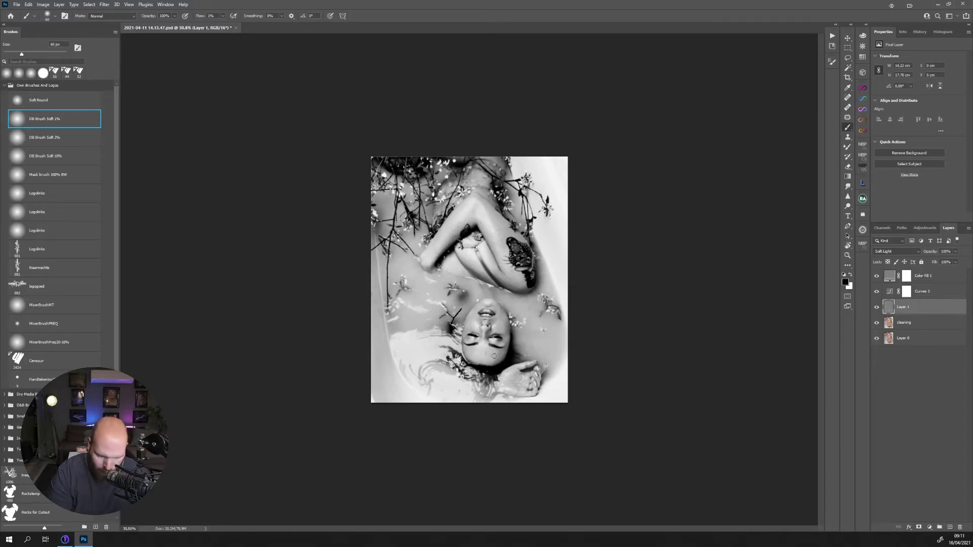
{"action": "key", "text": "bracketleft"}
{"action": "key", "text": "bracketleft"}
{"action": "key", "text": "bracketleft"}
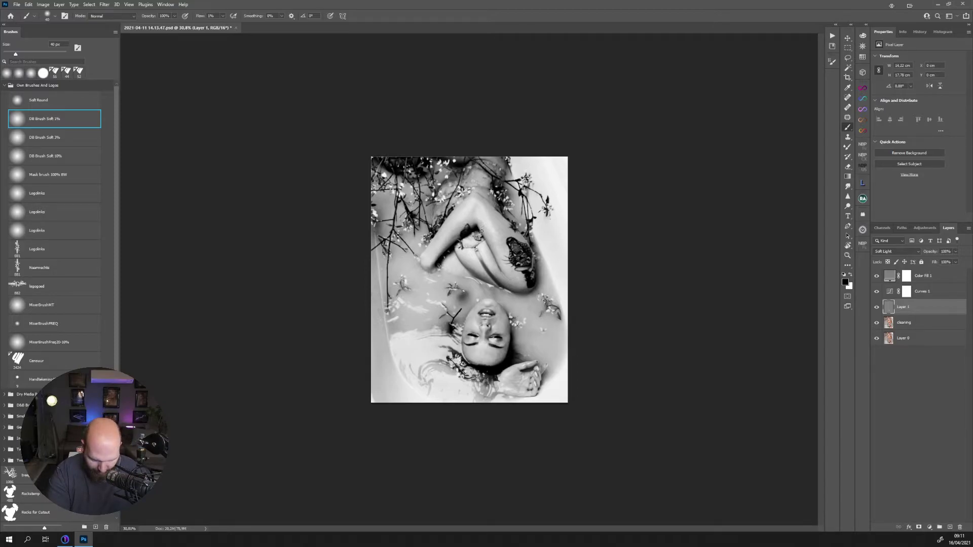
{"action": "key", "text": "bracketright"}
{"action": "key", "text": "bracketright"}
{"action": "key", "text": "bracketright"}
{"action": "key", "text": "bracketright"}
{"action": "key", "text": "bracketright"}
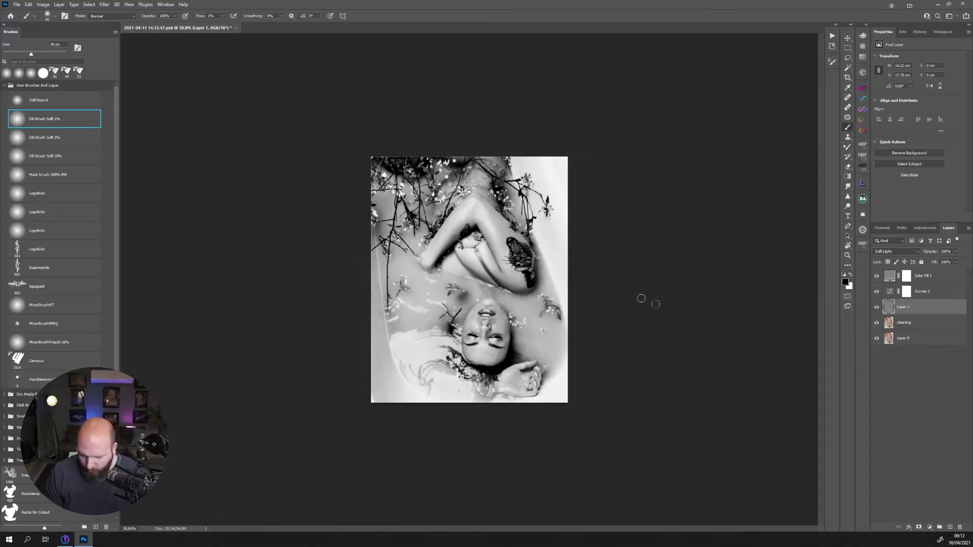
- Compare the image before and after dodge and burn by toggling the visibility of the gray layer, and check the Curves layer
{"action": "left_click", "coordinate": [875, 308]}
{"action": "left_click", "coordinate": [875, 308]}
{"action": "left_click", "coordinate": [876, 308]}
{"action": "left_click", "coordinate": [875, 307]}
{"action": "left_click", "coordinate": [876, 307]}
{"action": "left_click", "coordinate": [876, 308]}
{"action": "left_click", "coordinate": [875, 308]}
{"action": "left_click", "coordinate": [876, 307]}
{"action": "left_click", "coordinate": [876, 294]}
{"action": "left_click", "coordinate": [876, 294]}
- Group the Curves and Color Fill layers and name the group "help"
{"action": "left_click", "coordinate": [889, 293]}
{"action": "left_click", "coordinate": [886, 278], "text": "shift"}
{"action": "key", "text": "ctrl+g"}
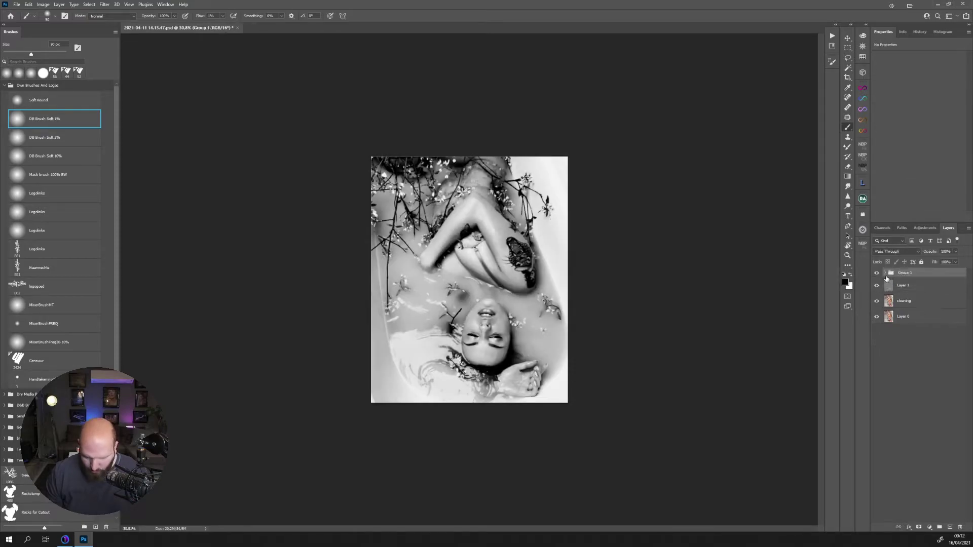
{"action": "double_click", "coordinate": [902, 274]}
{"action": "type", "text": "hilp"}
{"action": "key", "text": "Return"}
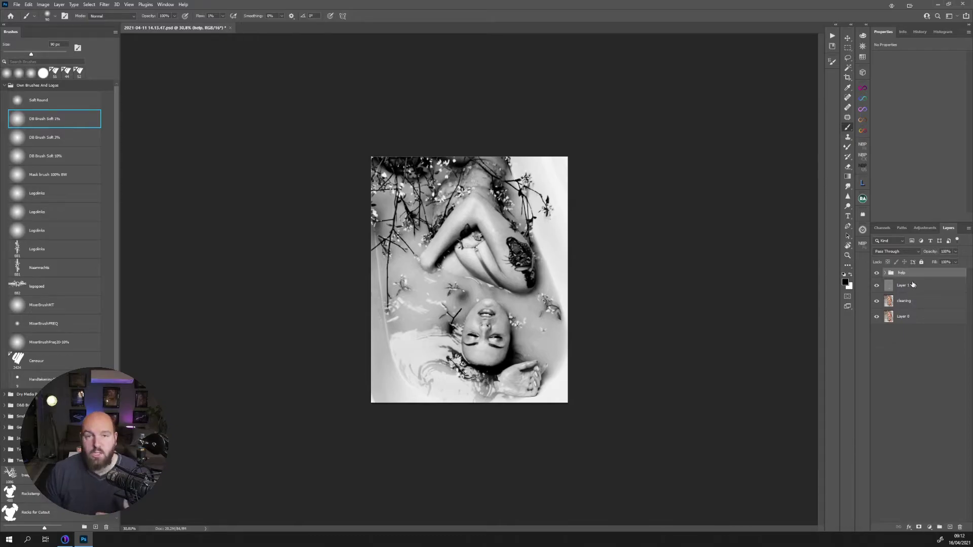
- Hide the help group and compare the color image with and without the gray dodge and burn layer
{"action": "left_click", "coordinate": [877, 273]}
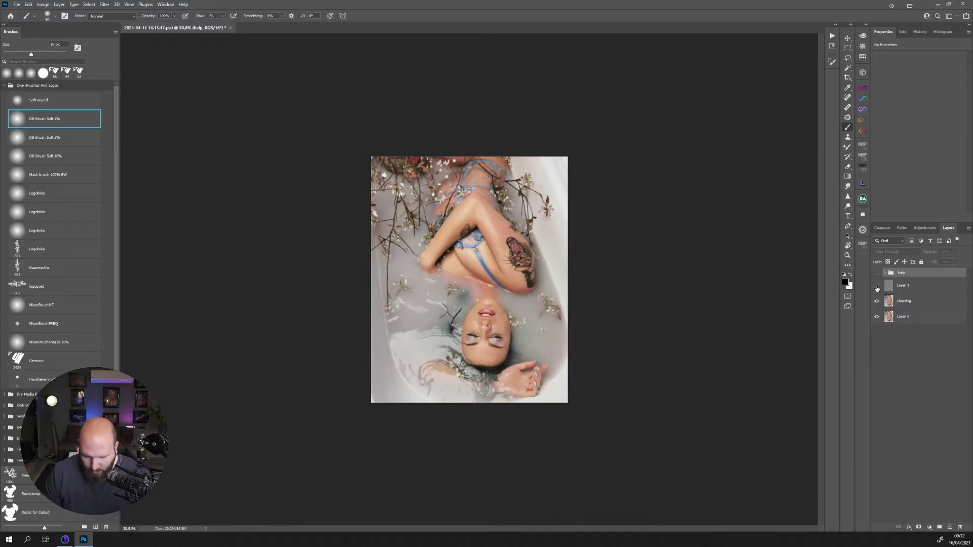
{"action": "left_click", "coordinate": [877, 288]}
{"action": "left_click", "coordinate": [877, 288]}
{"action": "left_click", "coordinate": [877, 287]}
{"action": "left_click", "coordinate": [877, 287]}
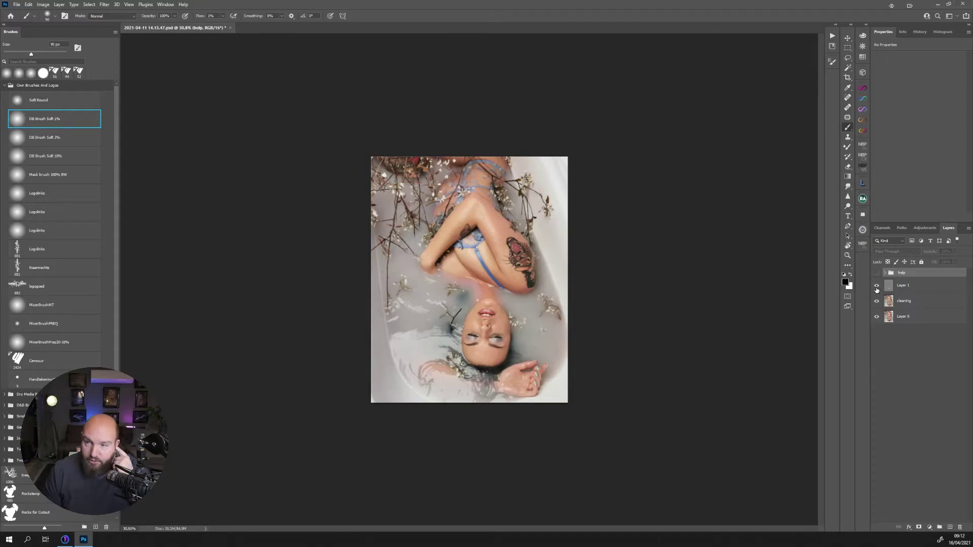
{"action": "left_click", "coordinate": [878, 288]}
{"action": "left_click", "coordinate": [879, 289]}
- Run the frequency separation action above the gray Soft Light layer with a Median radius of 5 pixels
{"action": "left_click", "coordinate": [904, 285]}
{"action": "scroll", "coordinate": [631, 288], "scroll_direction": "up", "scroll_amount": 2}
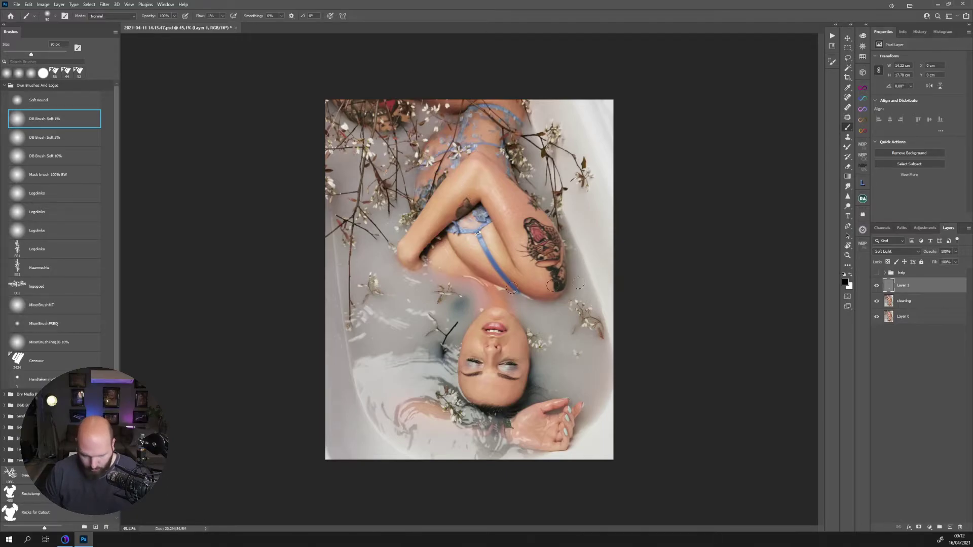
{"action": "key", "text": "F2"}
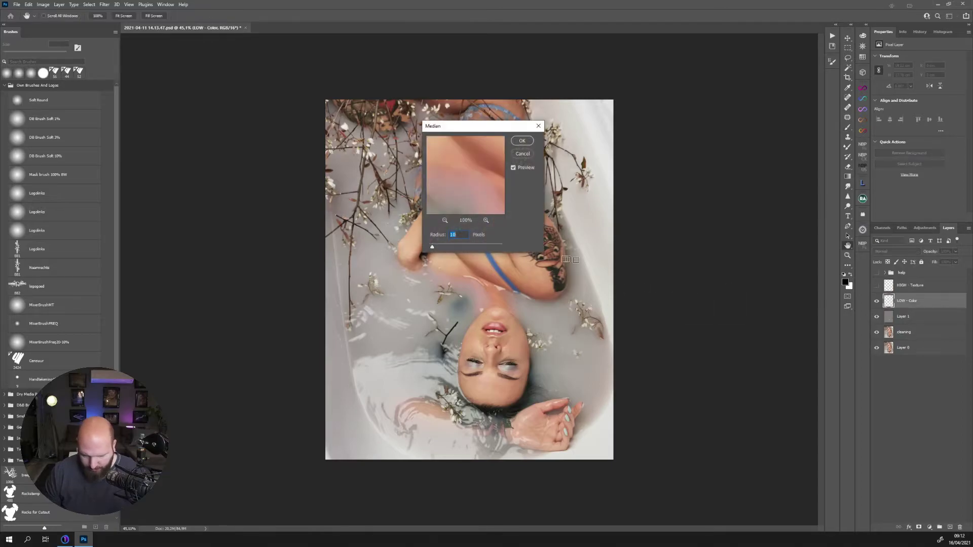
{"action": "left_click_drag", "start_coordinate": [454, 129], "coordinate": [635, 108]}
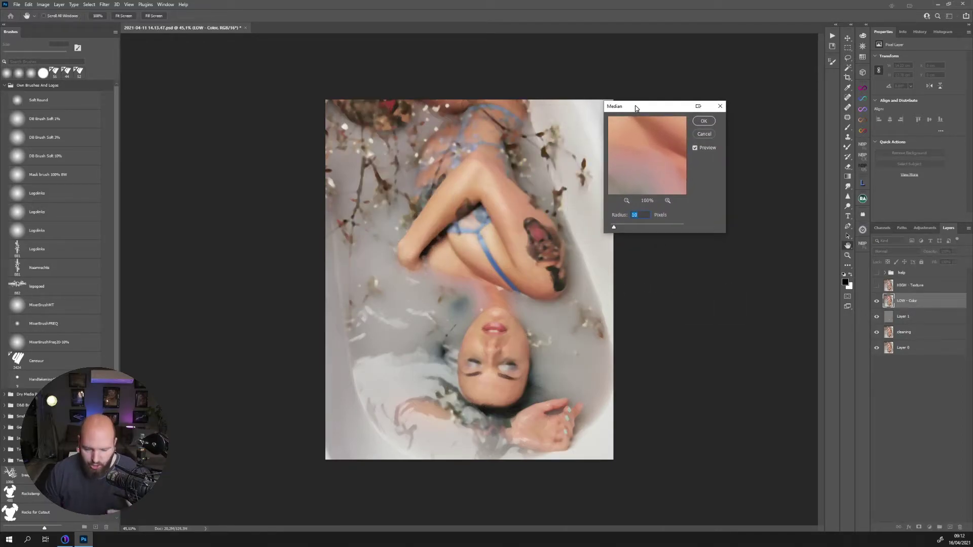
{"action": "key", "text": "ctrl+plus"}
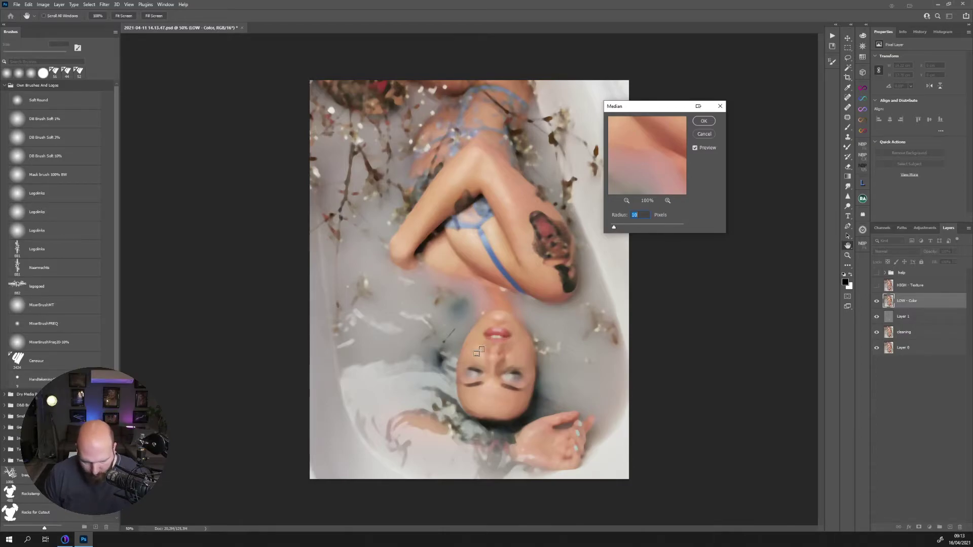
{"action": "left_click_drag", "start_coordinate": [643, 106], "coordinate": [665, 109]}
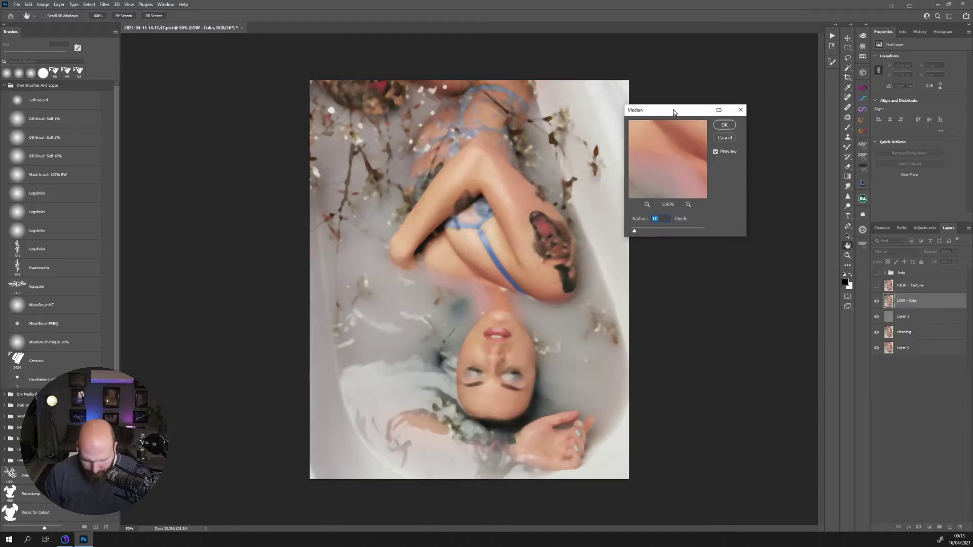
{"action": "type", "text": "5"}
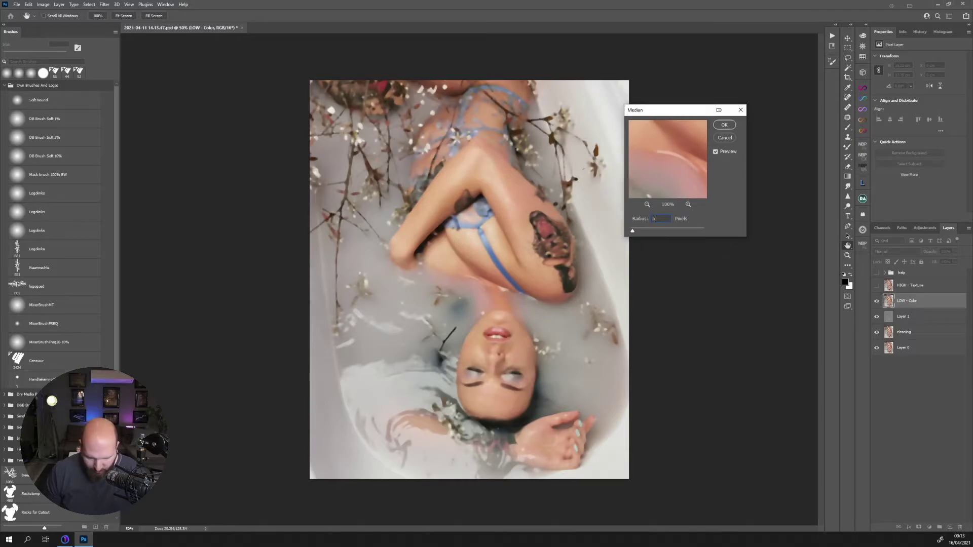
{"action": "key", "text": "Return"}
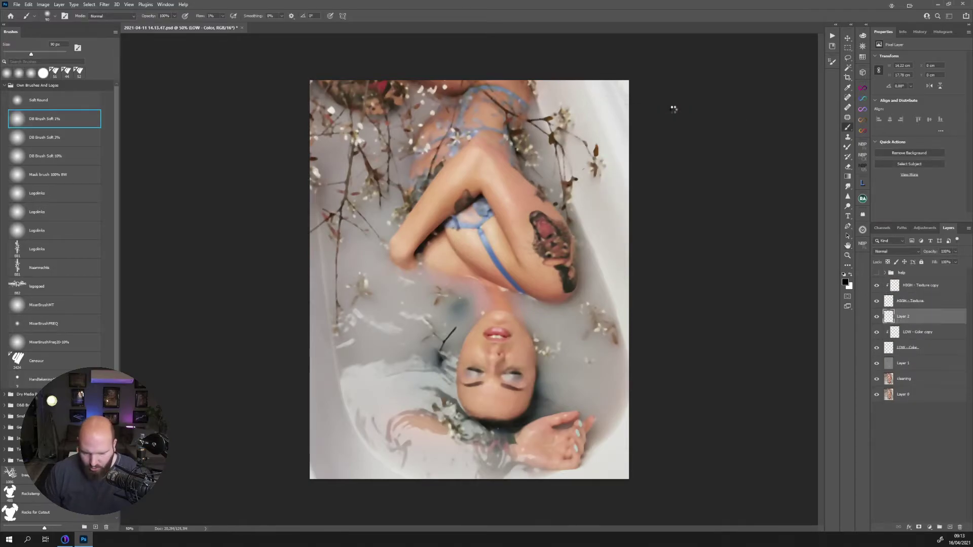
- Select the low-frequency color work layer and smooth the facial skin with the 10% frequency mixer brush preset at 60 px
{"action": "left_click", "coordinate": [912, 343]}
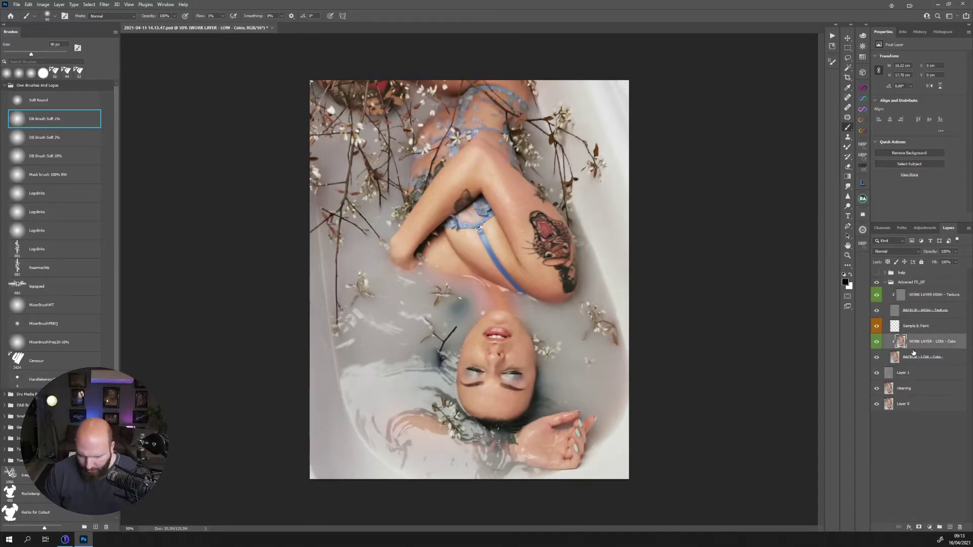
{"action": "left_click", "coordinate": [69, 342]}
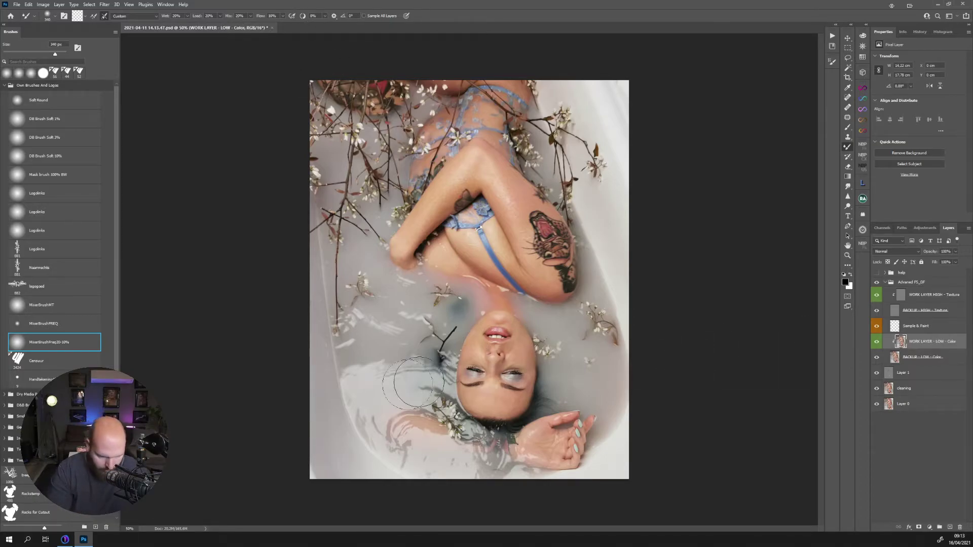
{"action": "right_click", "coordinate": [507, 352], "text": "alt"}
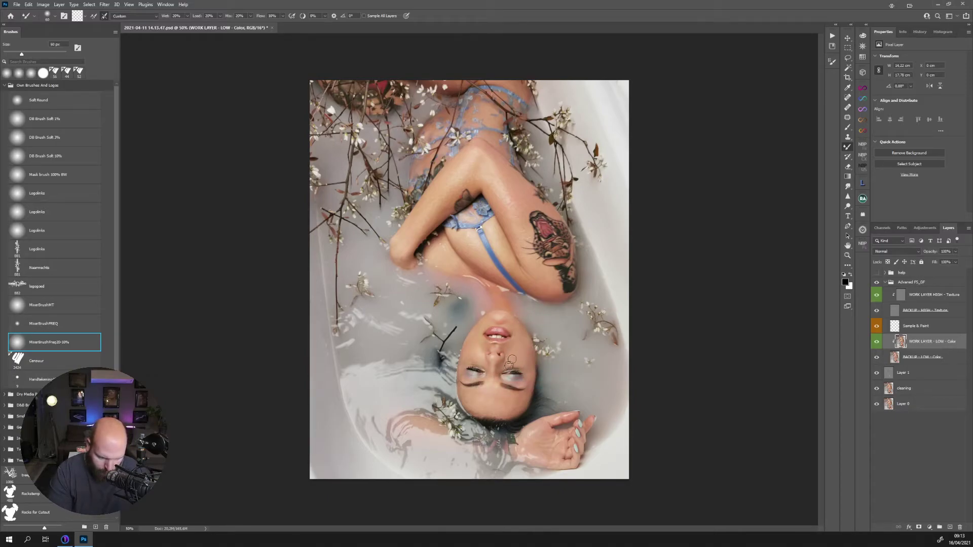
{"action": "mouse_move", "coordinate": [513, 364]}
{"action": "left_mouse_down"}
{"action": "mouse_move", "coordinate": [476, 340]}
{"action": "mouse_move", "coordinate": [480, 363]}
{"action": "mouse_move", "coordinate": [474, 345]}
{"action": "mouse_move", "coordinate": [468, 355]}
{"action": "mouse_move", "coordinate": [500, 319]}
{"action": "left_mouse_up"}
- Enlarge the mixer brush and smooth the skin tones along the bent arm and across the chest on the low-frequency color work layer
{"action": "right_click", "coordinate": [504, 207], "text": "alt"}
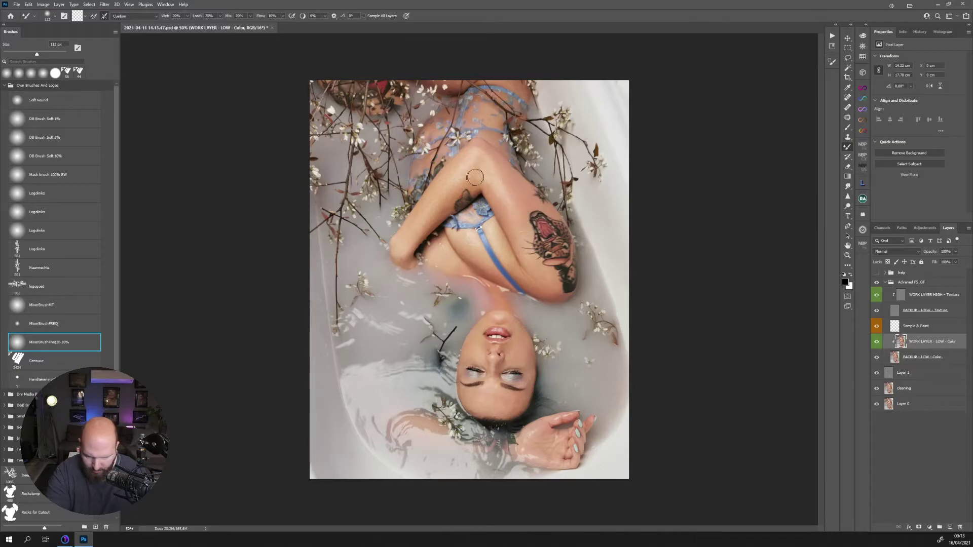
{"action": "mouse_move", "coordinate": [468, 174]}
{"action": "left_mouse_down"}
{"action": "mouse_move", "coordinate": [455, 167]}
{"action": "mouse_move", "coordinate": [410, 226]}
{"action": "mouse_move", "coordinate": [456, 163]}
{"action": "left_mouse_up"}
{"action": "mouse_move", "coordinate": [444, 236]}
{"action": "left_mouse_down"}
{"action": "mouse_move", "coordinate": [477, 256]}
{"action": "mouse_move", "coordinate": [497, 248]}
{"action": "mouse_move", "coordinate": [496, 229]}
{"action": "mouse_move", "coordinate": [499, 254]}
{"action": "mouse_move", "coordinate": [474, 256]}
{"action": "mouse_move", "coordinate": [530, 277]}
{"action": "mouse_move", "coordinate": [534, 290]}
{"action": "left_mouse_up"}
- Smooth the facial skin on the low-frequency color work layer with the mixer brush at 50 px, then enlarge it to 90 px for the forehead
{"action": "key", "text": "bracketleft"}
{"action": "key", "text": "bracketleft"}
{"action": "key", "text": "bracketleft"}
{"action": "key", "text": "bracketleft"}
{"action": "key", "text": "bracketleft"}
{"action": "key", "text": "bracketleft"}
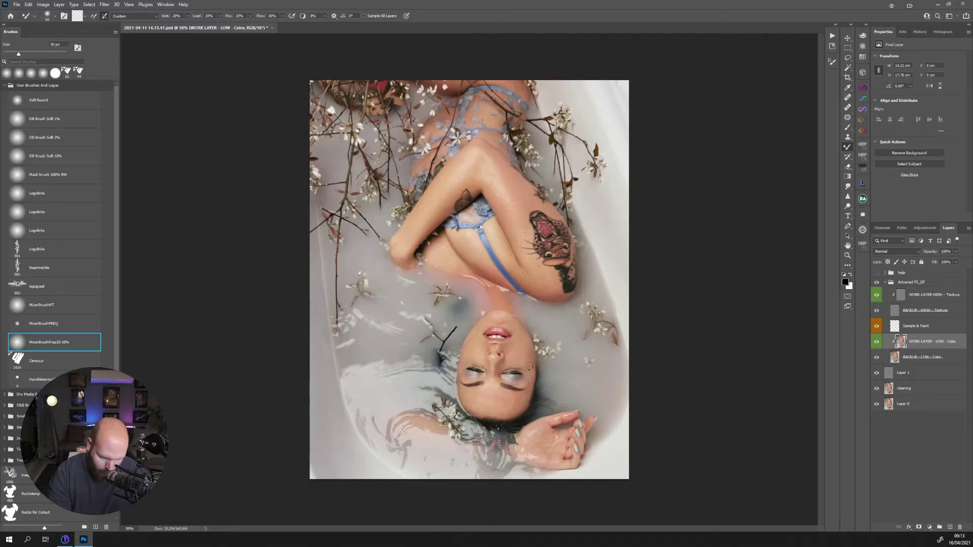
{"action": "key", "text": "bracketright"}
{"action": "key", "text": "bracketright"}
{"action": "key", "text": "bracketright"}
{"action": "key", "text": "bracketright"}
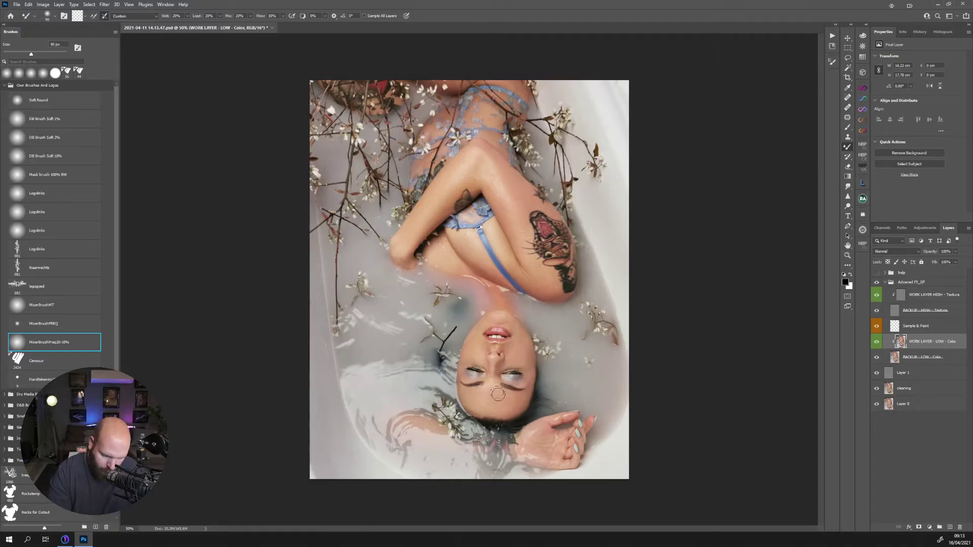
- Blend the skin along the hairline with the mixer brush at 35 px, and enlarge the brush again for broader skin areas
{"action": "key", "text": "bracketleft"}
{"action": "key", "text": "bracketleft"}
{"action": "key", "text": "bracketleft"}
{"action": "key", "text": "bracketleft"}
{"action": "key", "text": "bracketleft"}
{"action": "key", "text": "bracketleft"}
{"action": "key", "text": "bracketleft"}
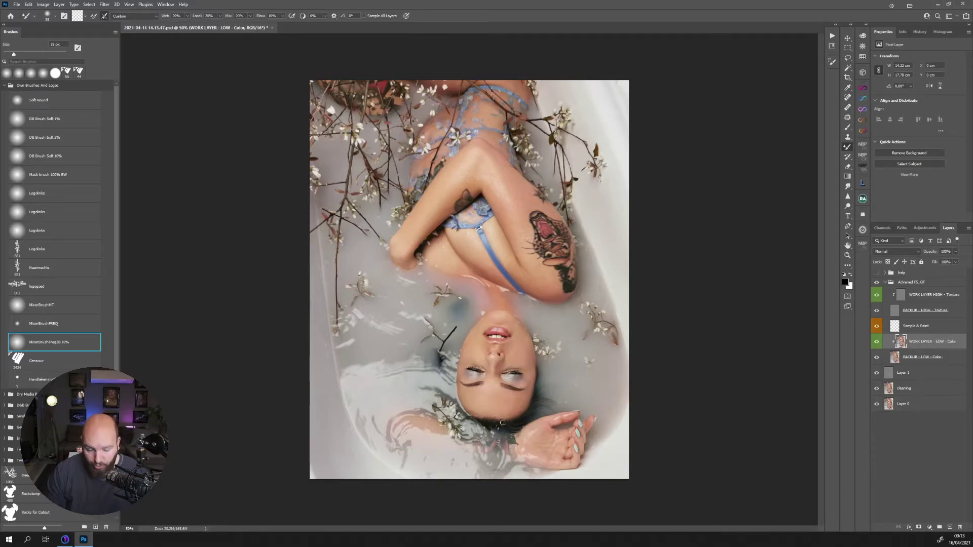
{"action": "key", "text": "bracketright"}
{"action": "key", "text": "bracketright"}
{"action": "key", "text": "bracketright"}
{"action": "key", "text": "bracketright"}
{"action": "key", "text": "bracketright"}
{"action": "key", "text": "bracketright"}
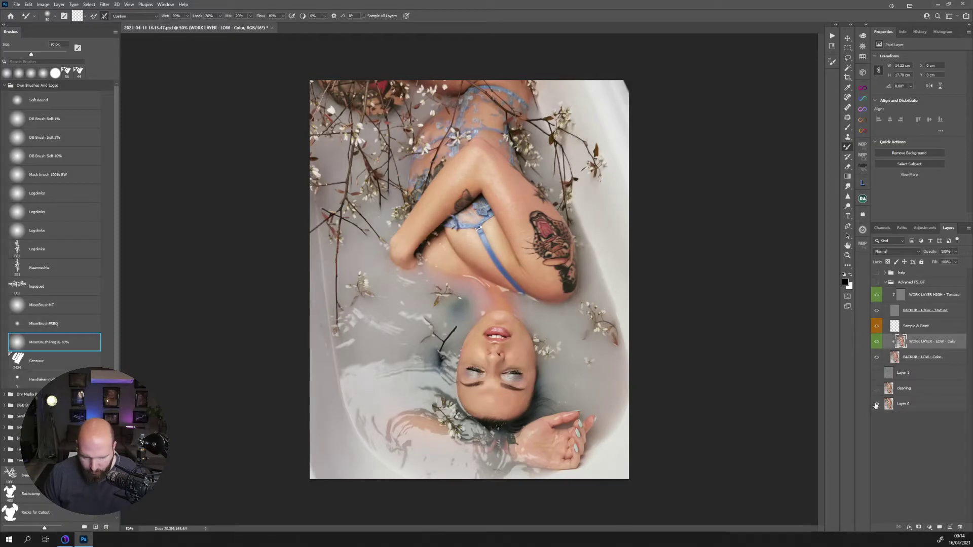
- Collapse the frequency separation group, rename the gray Soft Light layer DB, and select the group again
{"action": "scroll", "coordinate": [560, 339], "scroll_direction": "down", "scroll_amount": 3}
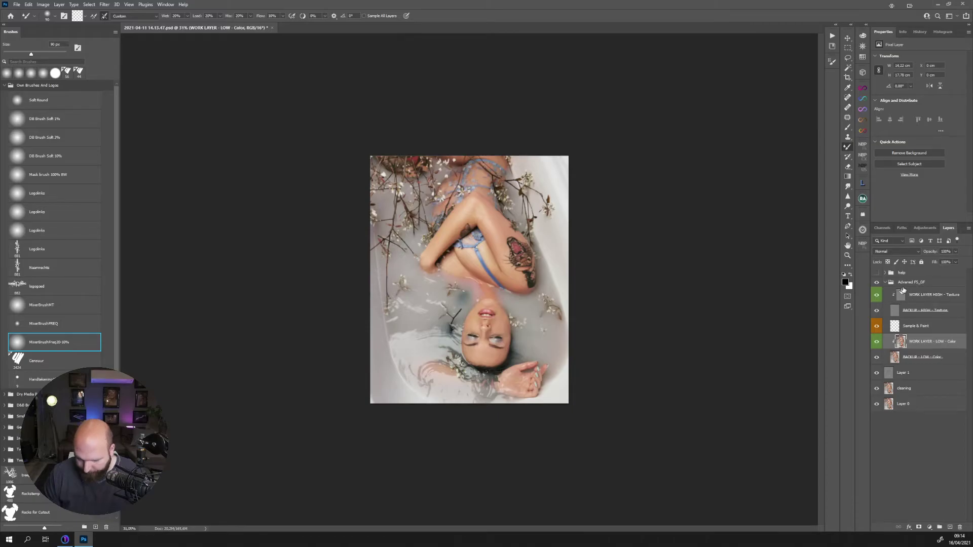
{"action": "left_click", "coordinate": [906, 285]}
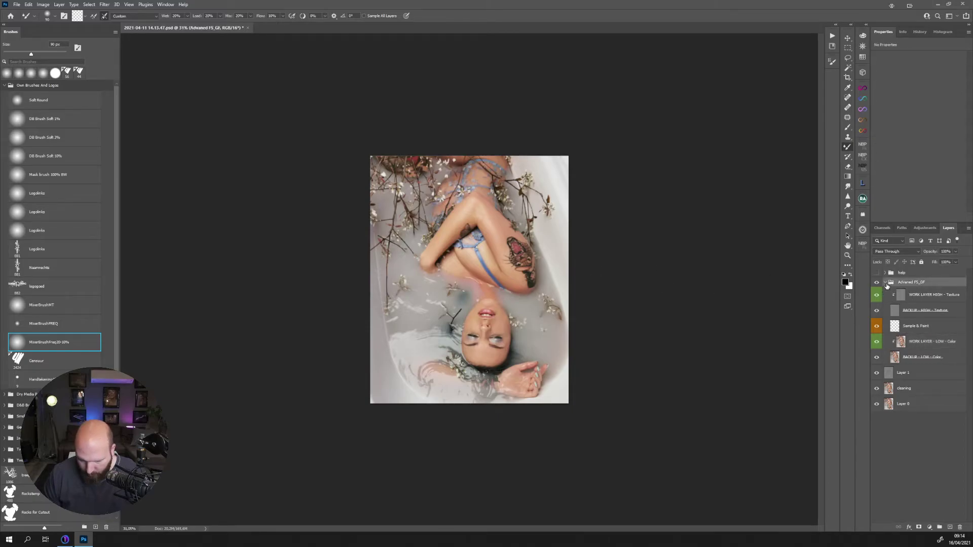
{"action": "left_click", "coordinate": [885, 282]}
{"action": "left_click", "coordinate": [902, 294]}
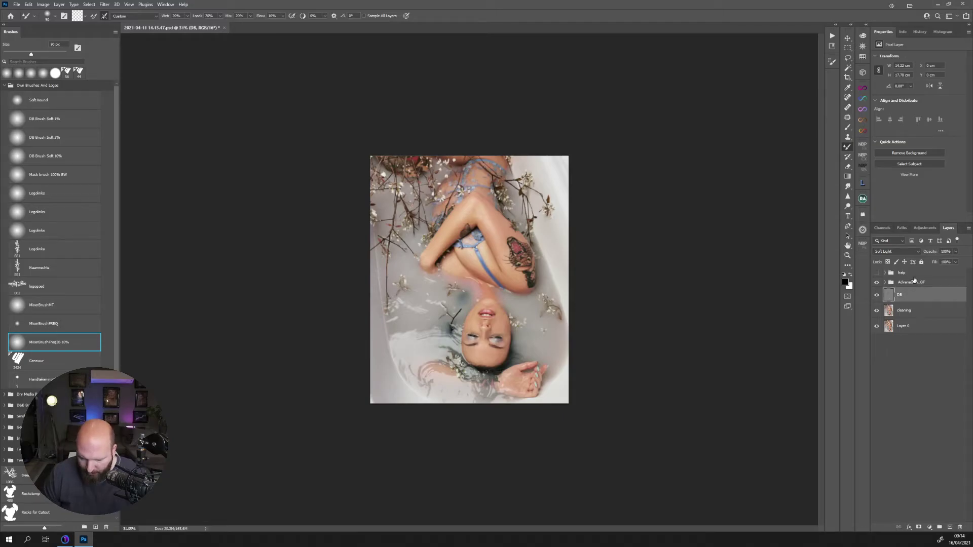
{"action": "left_click", "coordinate": [912, 282]}
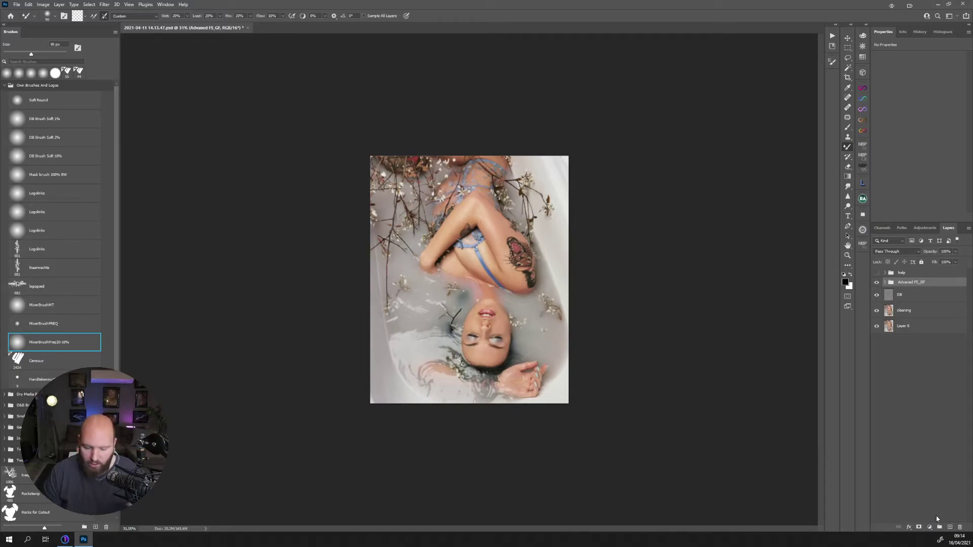
{"action": "left_click", "coordinate": [930, 527]}
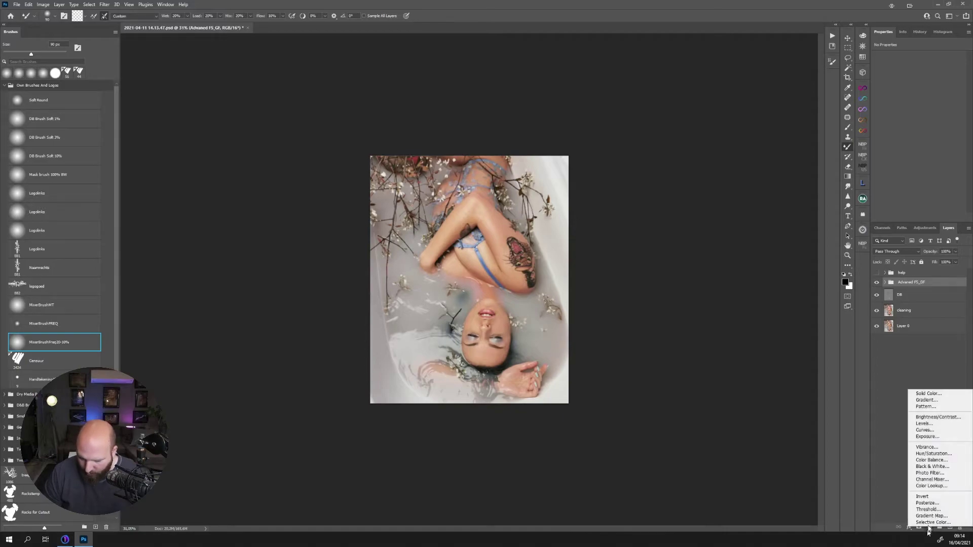
{"action": "left_click", "coordinate": [933, 460]}
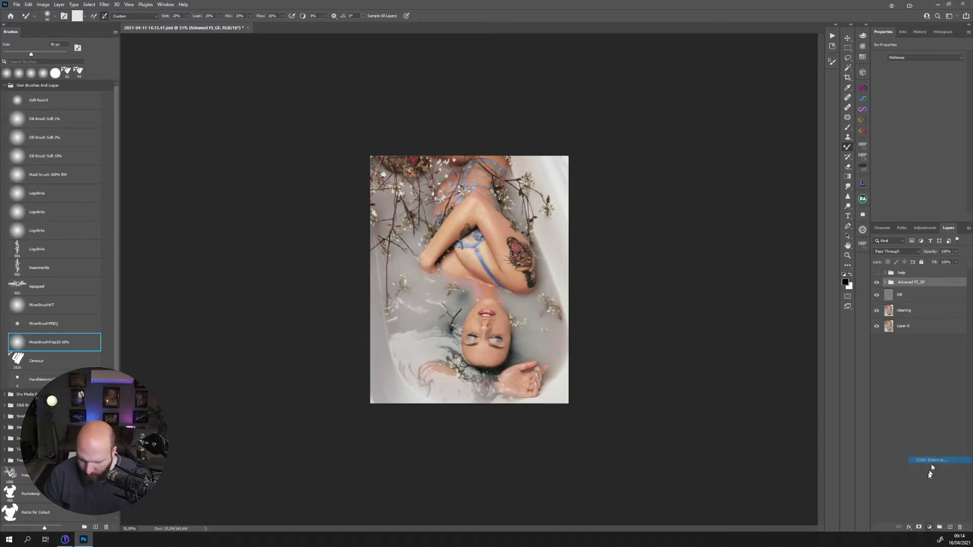
{"action": "left_click", "coordinate": [902, 58]}
{"action": "left_click", "coordinate": [903, 67]}
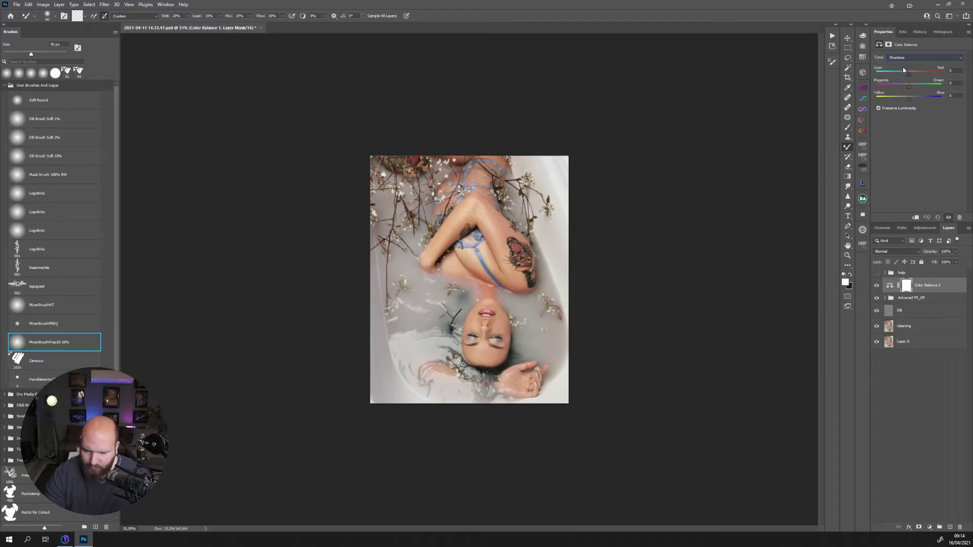
{"action": "left_click", "coordinate": [907, 59]}
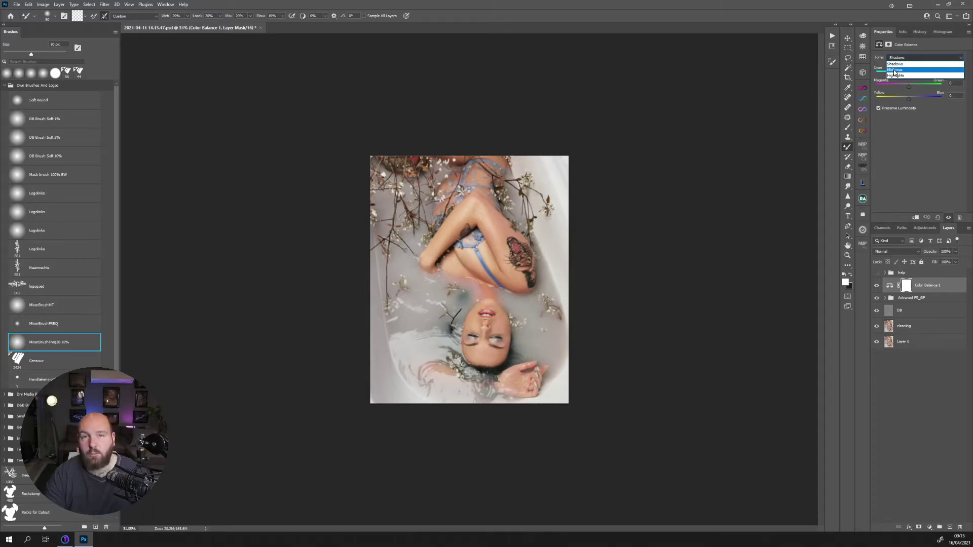
{"action": "left_click", "coordinate": [906, 64]}
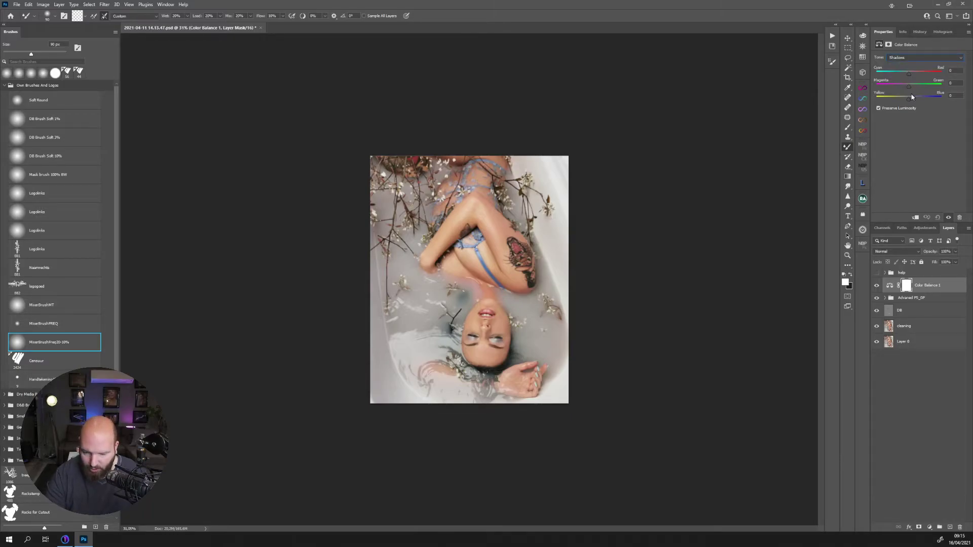
{"action": "left_click_drag", "start_coordinate": [909, 100], "coordinate": [923, 99]}
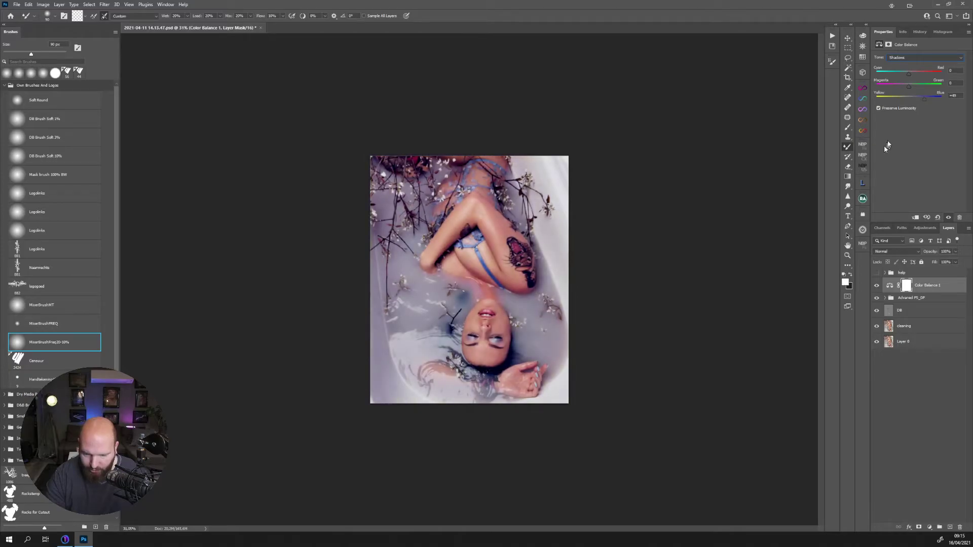
{"action": "left_click", "coordinate": [910, 58]}
{"action": "left_click", "coordinate": [911, 71]}
{"action": "left_click_drag", "start_coordinate": [909, 100], "coordinate": [890, 100]}
{"action": "left_click", "coordinate": [911, 59]}
{"action": "left_click", "coordinate": [907, 64]}
{"action": "left_click", "coordinate": [911, 58]}
{"action": "left_click", "coordinate": [908, 71]}
{"action": "left_click", "coordinate": [910, 57]}
{"action": "left_click", "coordinate": [909, 77]}
{"action": "mouse_move", "coordinate": [908, 99]}
{"action": "left_mouse_down"}
{"action": "mouse_move", "coordinate": [887, 99]}
{"action": "mouse_move", "coordinate": [918, 86]}
{"action": "left_mouse_up"}
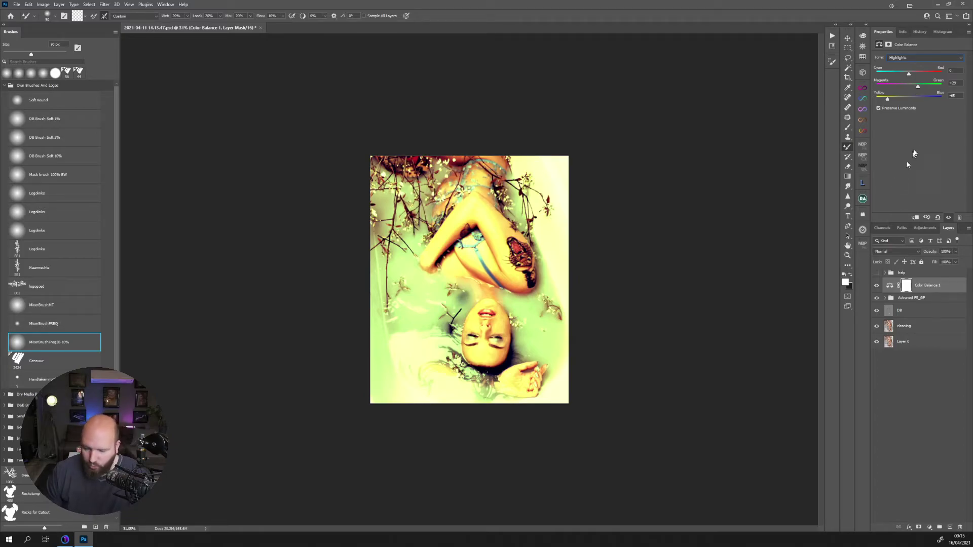
{"action": "left_click", "coordinate": [890, 286]}
{"action": "key", "text": "Delete"}
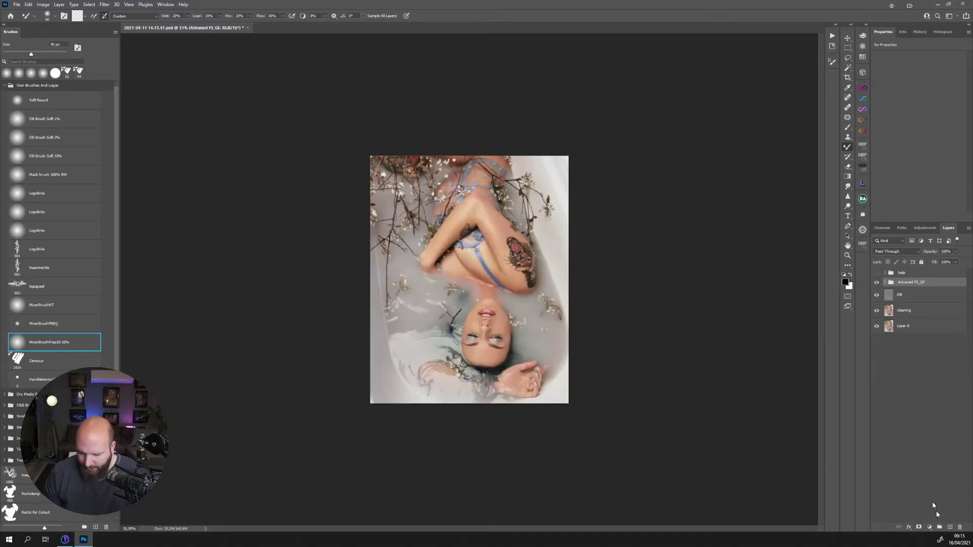
- Add a Color Balance adjustment above the frequency separation group with shadows at red +5, blue +10 and a slight magenta shift
{"action": "left_click", "coordinate": [933, 528]}
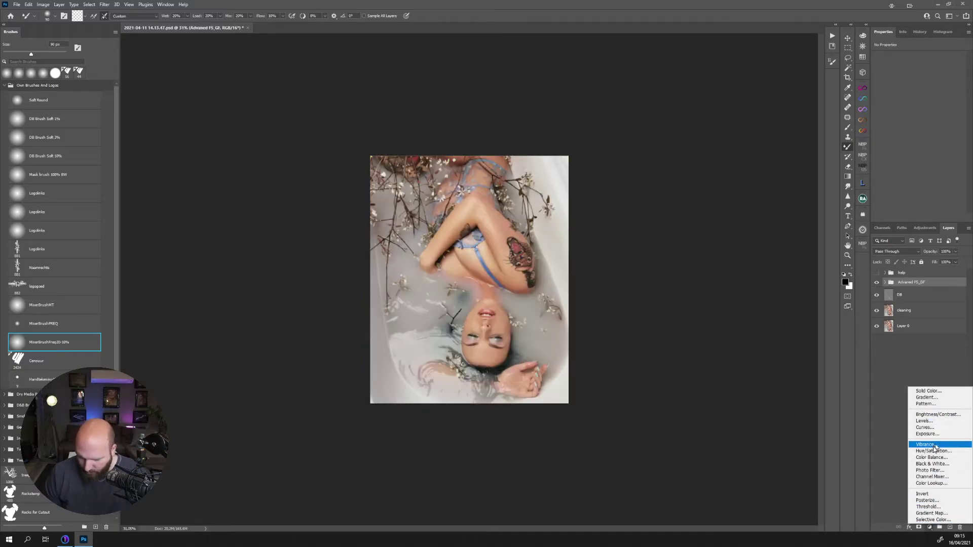
{"action": "left_click", "coordinate": [932, 457]}
{"action": "left_click", "coordinate": [904, 57]}
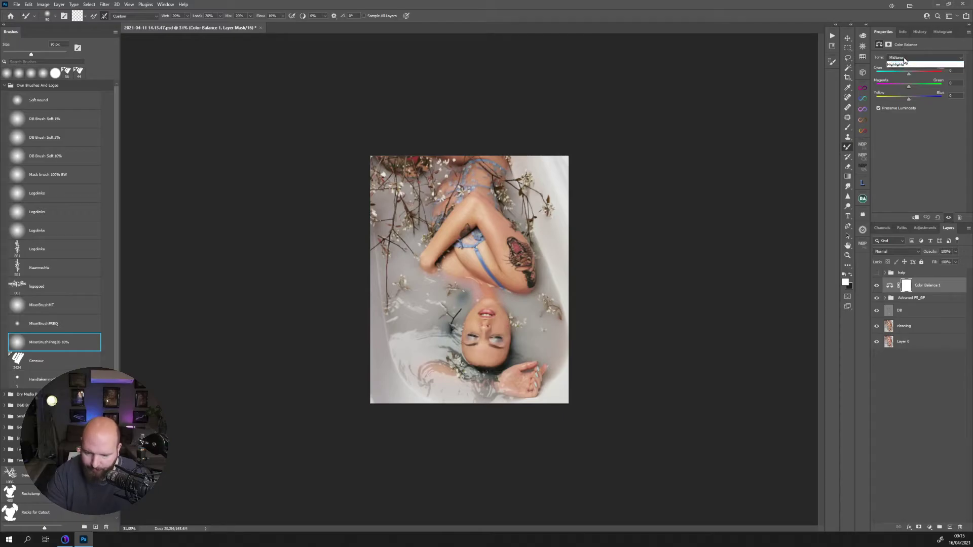
{"action": "left_click", "coordinate": [905, 65]}
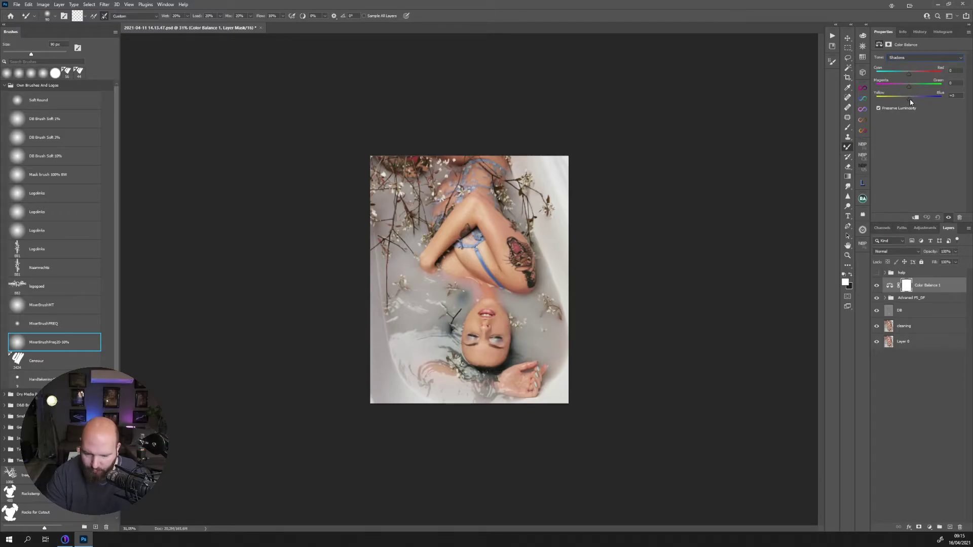
{"action": "mouse_move", "coordinate": [910, 103]}
{"action": "left_mouse_down"}
{"action": "mouse_move", "coordinate": [909, 75]}
{"action": "mouse_move", "coordinate": [907, 89]}
{"action": "left_mouse_up"}
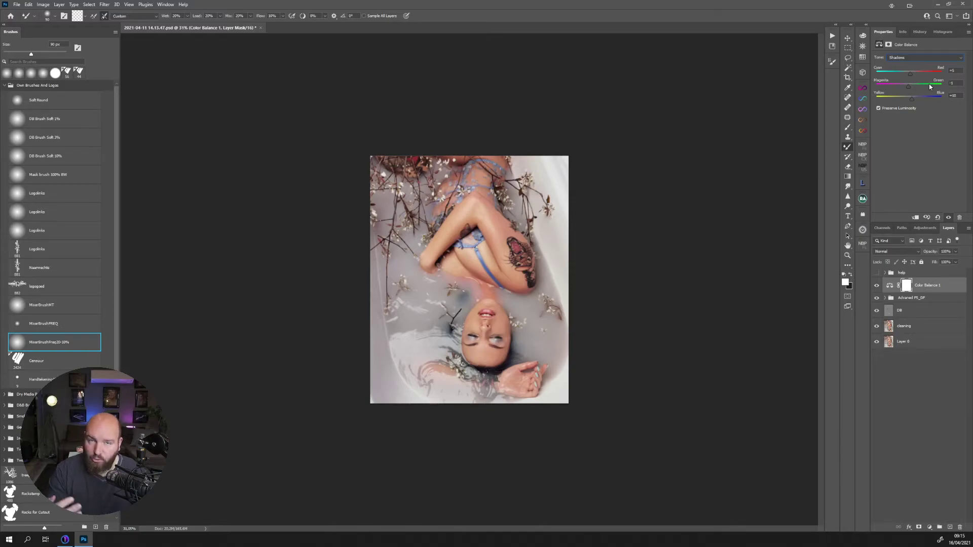
- Shift the Color Balance highlights to green +11 and about -5 toward yellow
{"action": "left_click", "coordinate": [911, 58]}
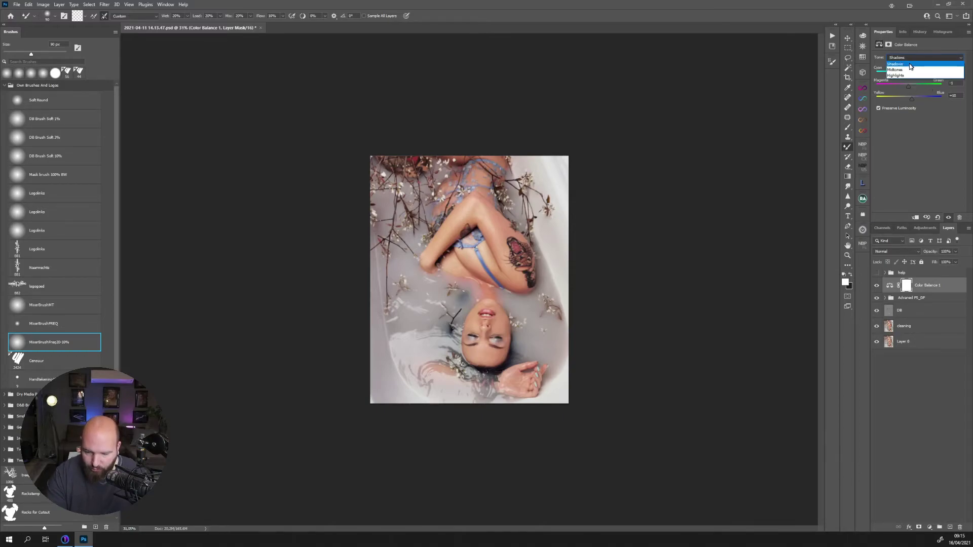
{"action": "left_click", "coordinate": [909, 75]}
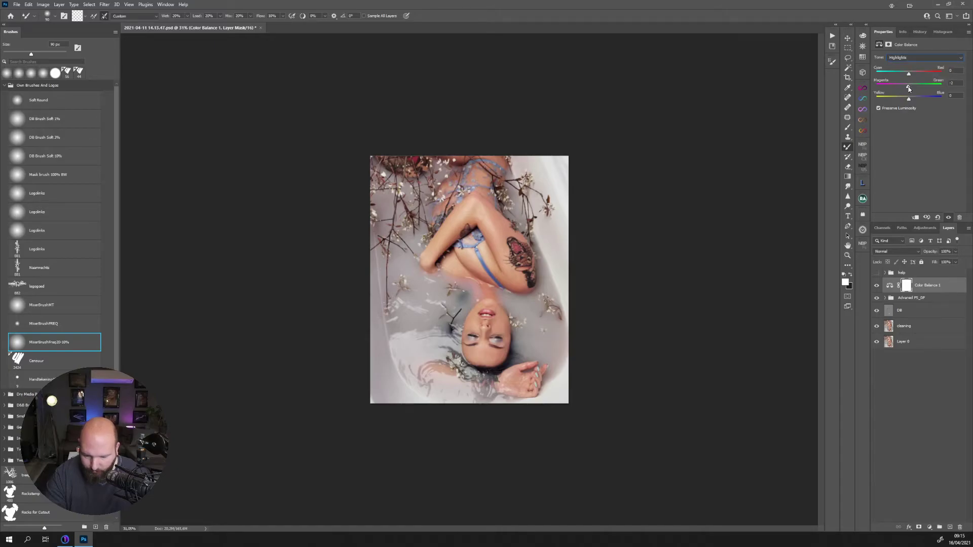
{"action": "left_click_drag", "start_coordinate": [908, 88], "coordinate": [907, 99]}
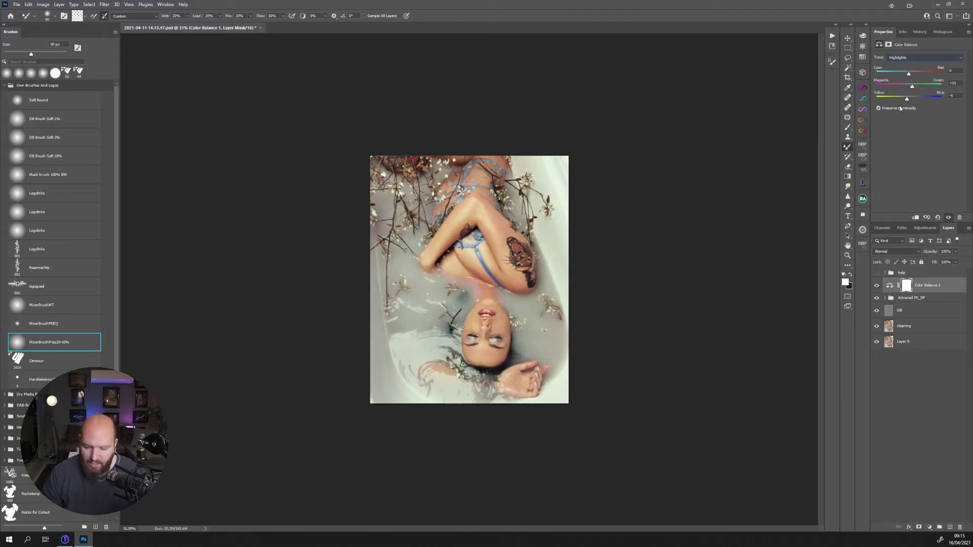
- Add a Selective Color adjustment layer and raise the black in the reds to about +32%
{"action": "left_click", "coordinate": [930, 527]}
{"action": "left_click", "coordinate": [929, 528]}
{"action": "left_click", "coordinate": [930, 528]}
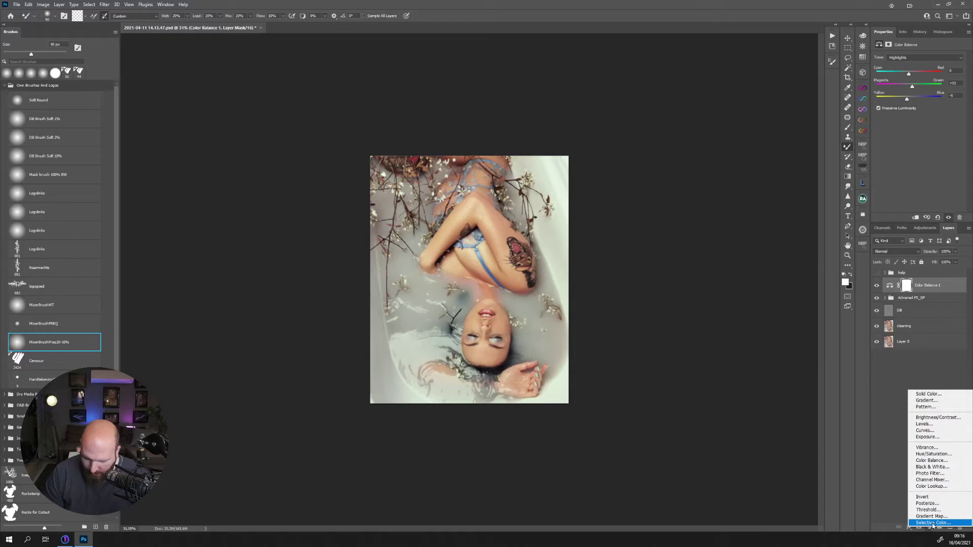
{"action": "left_click", "coordinate": [933, 522]}
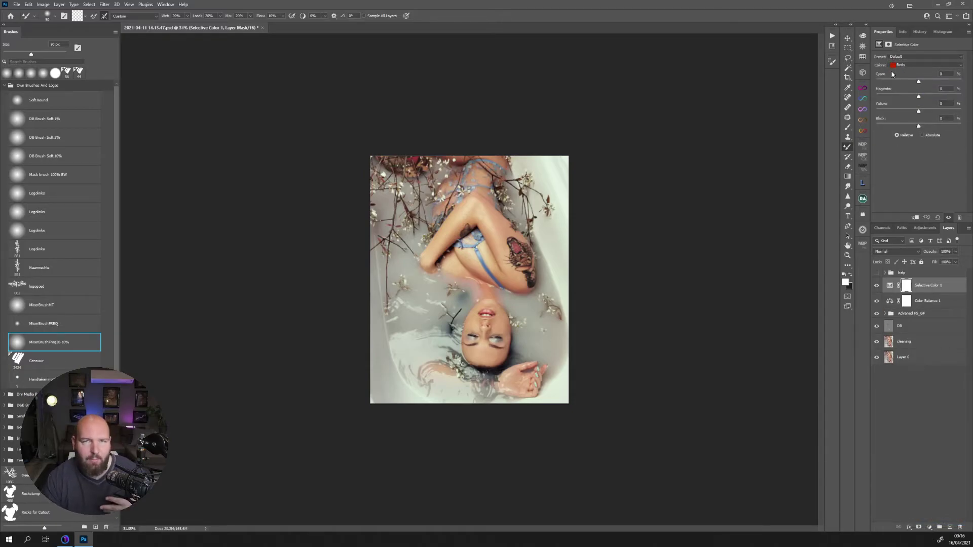
{"action": "left_click_drag", "start_coordinate": [918, 126], "coordinate": [933, 127]}
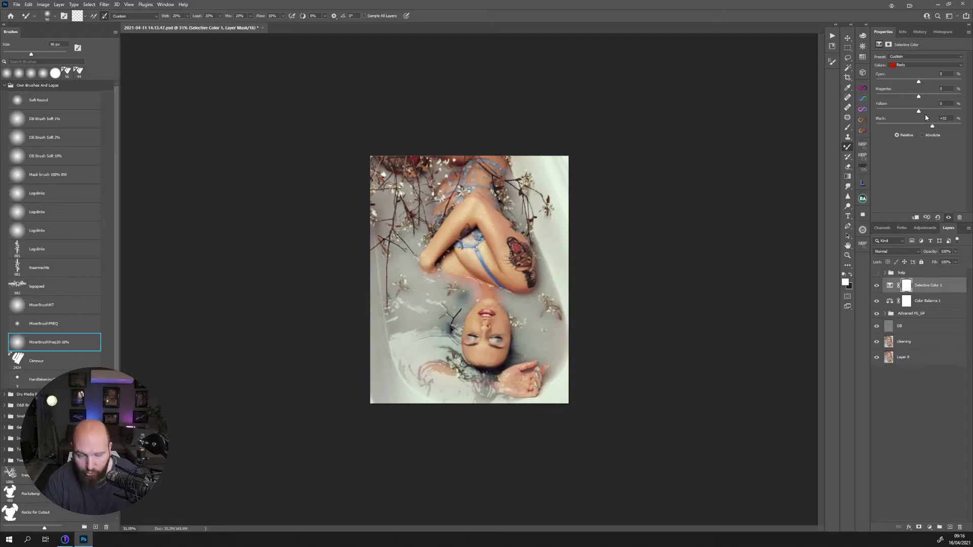
- Set the Selective Color yellows to about magenta -8%, yellow -34% and black +36%
{"action": "left_click", "coordinate": [917, 67]}
{"action": "left_click", "coordinate": [911, 73]}
{"action": "left_click_drag", "start_coordinate": [918, 126], "coordinate": [914, 97]}
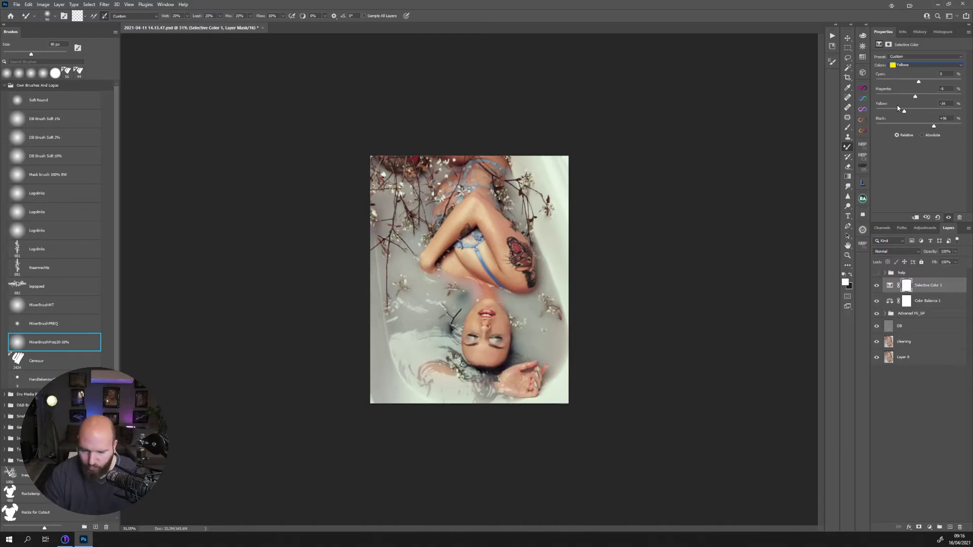
- Add a second Selective Color adjustment layer and set its whites to about cyan +42%, yellow -19% and black -54%
{"action": "left_click", "coordinate": [929, 528]}
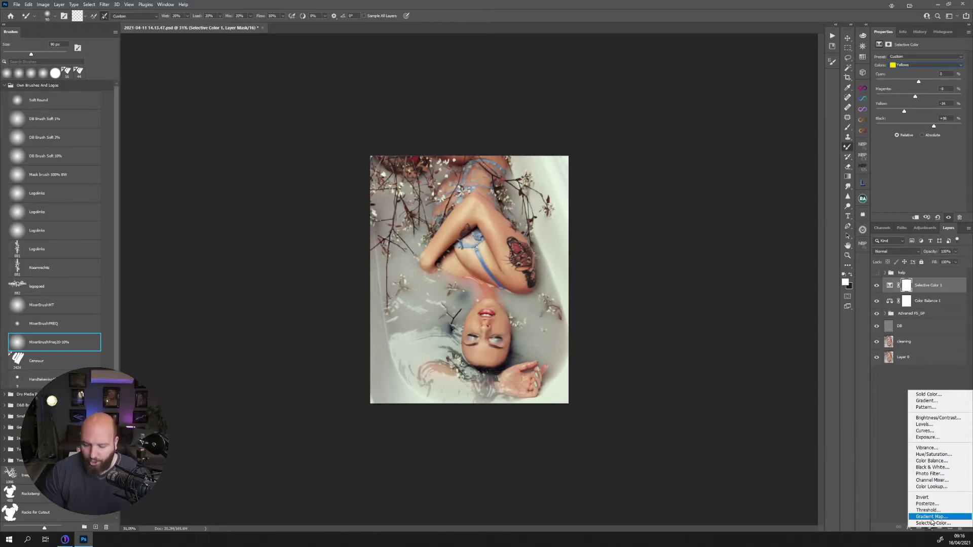
{"action": "left_click", "coordinate": [885, 448]}
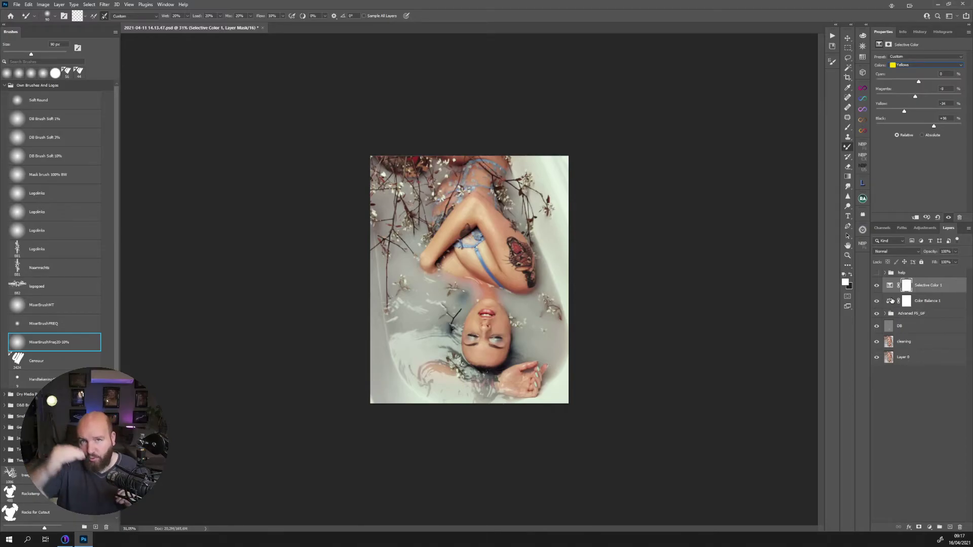
{"action": "left_click", "coordinate": [930, 527]}
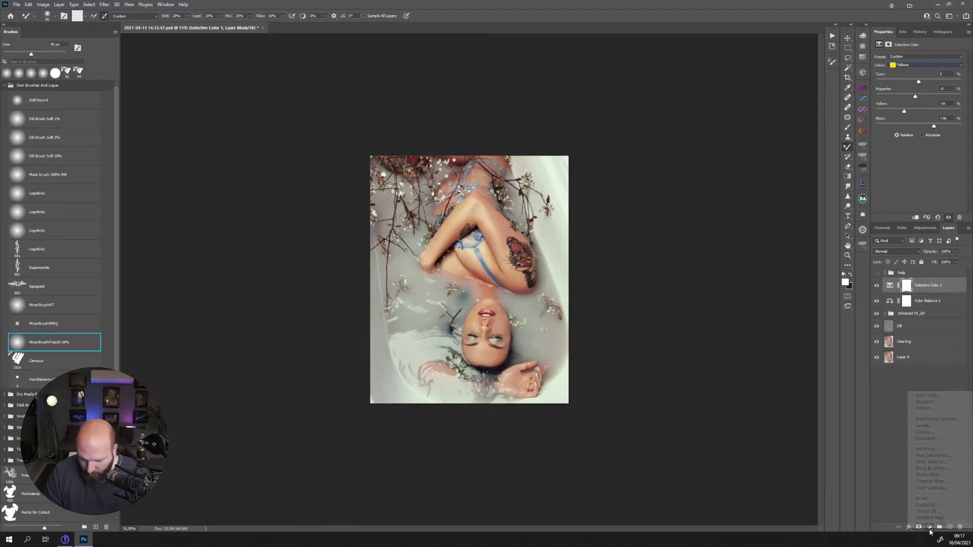
{"action": "left_click", "coordinate": [934, 519]}
{"action": "left_click", "coordinate": [911, 65]}
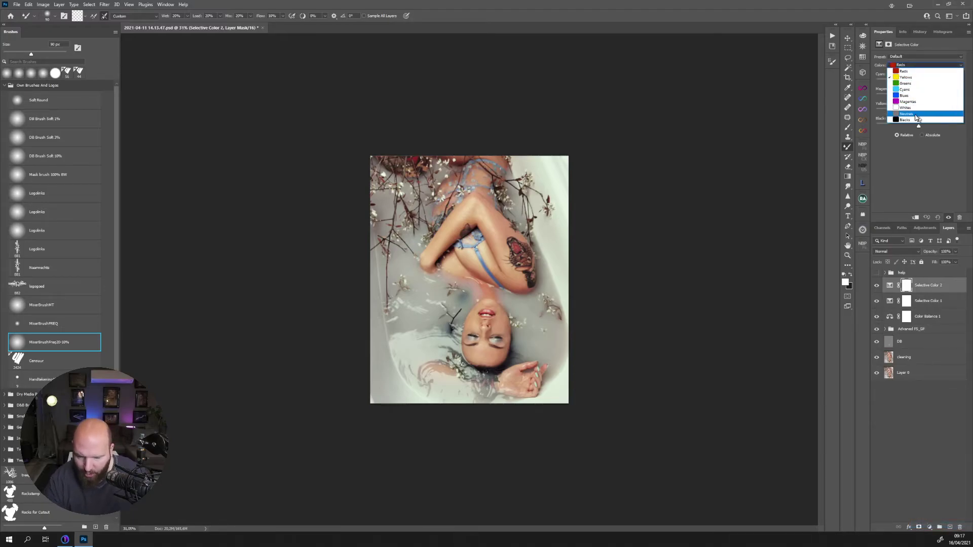
{"action": "left_click", "coordinate": [912, 107]}
{"action": "mouse_move", "coordinate": [917, 81]}
{"action": "left_mouse_down"}
{"action": "mouse_move", "coordinate": [883, 86]}
{"action": "mouse_move", "coordinate": [937, 84]}
{"action": "left_mouse_up"}
{"action": "left_click_drag", "start_coordinate": [919, 129], "coordinate": [895, 132]}
{"action": "mouse_move", "coordinate": [920, 98]}
{"action": "left_mouse_down"}
{"action": "mouse_move", "coordinate": [893, 100]}
{"action": "mouse_move", "coordinate": [935, 97]}
{"action": "mouse_move", "coordinate": [895, 112]}
{"action": "mouse_move", "coordinate": [923, 112]}
{"action": "mouse_move", "coordinate": [910, 112]}
{"action": "left_mouse_up"}
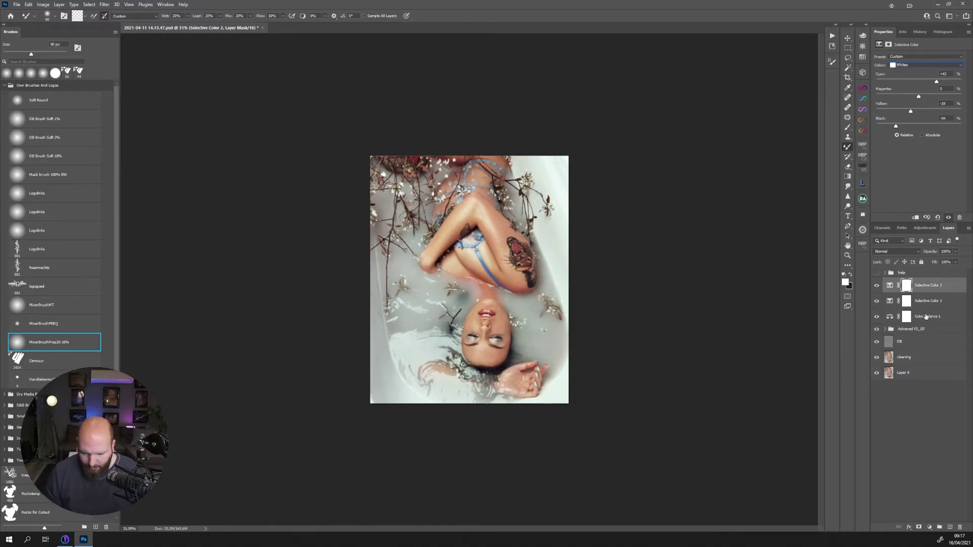
- Add a Gradient Map adjustment layer and set the gradient's shadow stop to a saturated orange
{"action": "left_click", "coordinate": [930, 527]}
{"action": "left_click", "coordinate": [932, 514]}
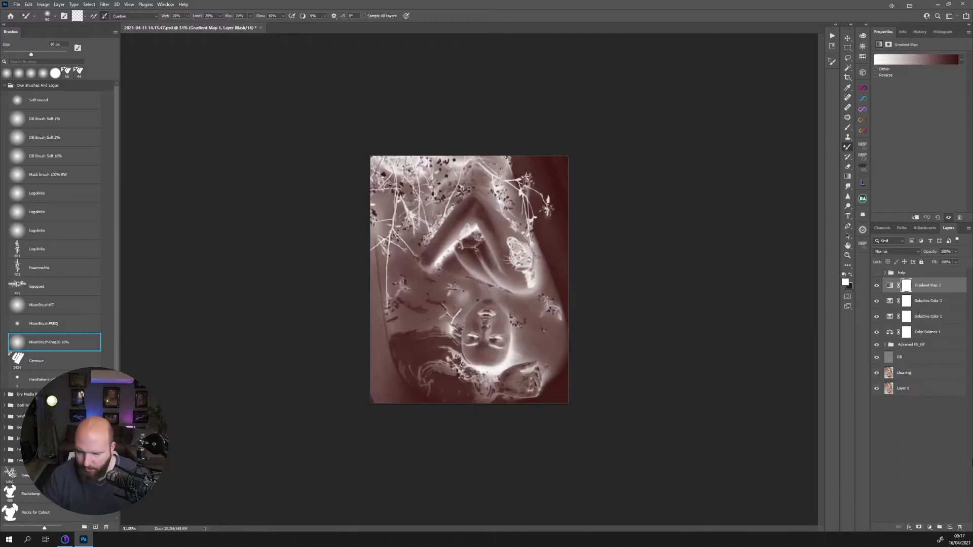
{"action": "left_click", "coordinate": [917, 59]}
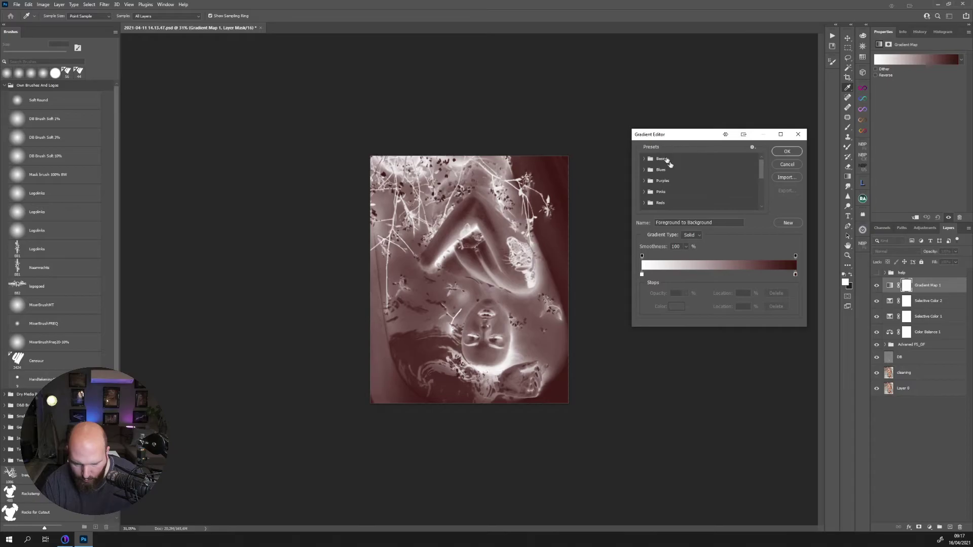
{"action": "left_click", "coordinate": [642, 275]}
{"action": "left_click", "coordinate": [676, 306]}
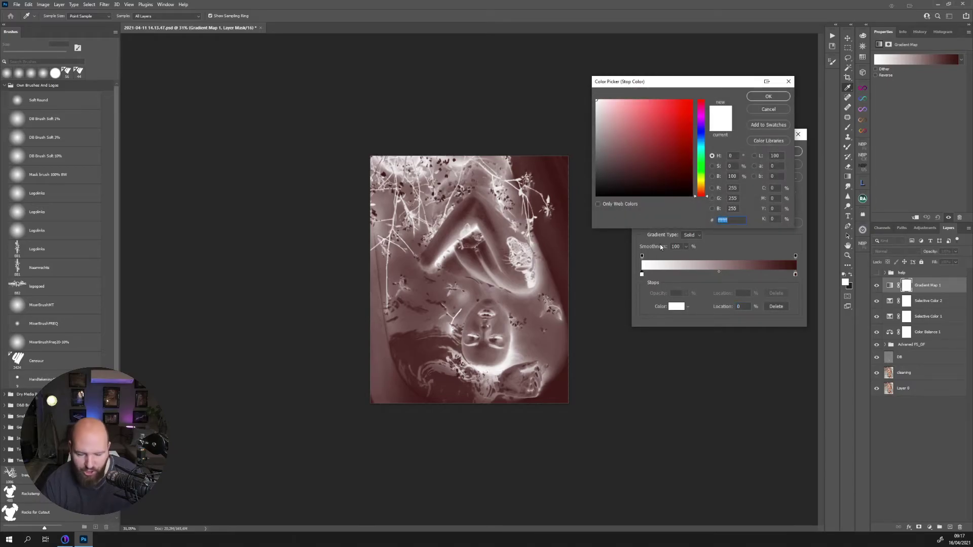
{"action": "left_click", "coordinate": [701, 185]}
{"action": "left_click_drag", "start_coordinate": [702, 185], "coordinate": [704, 190]}
{"action": "left_click", "coordinate": [689, 103]}
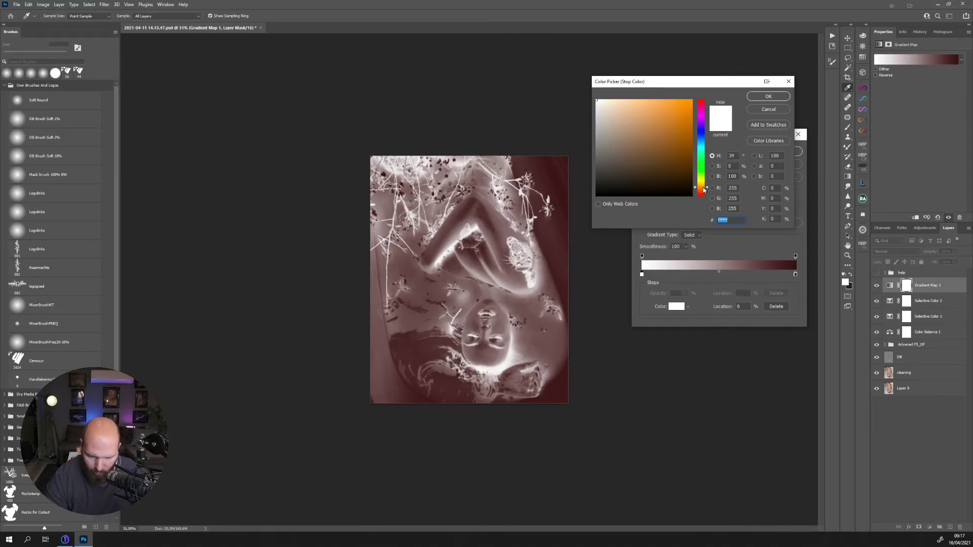
{"action": "left_click", "coordinate": [768, 96]}
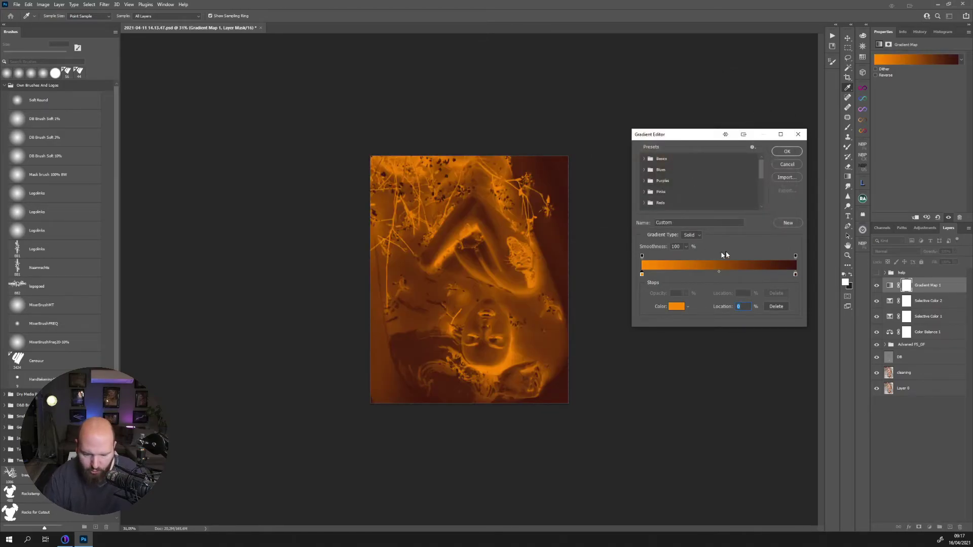
- Set the gradient's highlight stop to a light cyan and apply the orange-to-cyan gradient
{"action": "left_click", "coordinate": [795, 274]}
{"action": "left_click", "coordinate": [673, 306]}
{"action": "left_click", "coordinate": [700, 146]}
{"action": "mouse_move", "coordinate": [675, 116]}
{"action": "left_mouse_down"}
{"action": "mouse_move", "coordinate": [635, 104]}
{"action": "mouse_move", "coordinate": [657, 138]}
{"action": "mouse_move", "coordinate": [636, 104]}
{"action": "left_mouse_up"}
{"action": "left_click", "coordinate": [784, 99]}
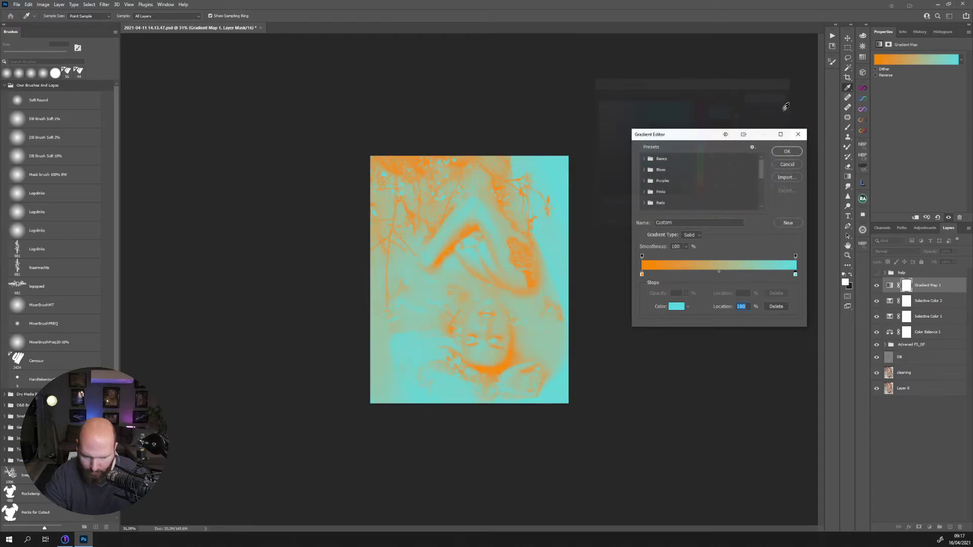
{"action": "left_click", "coordinate": [787, 151]}
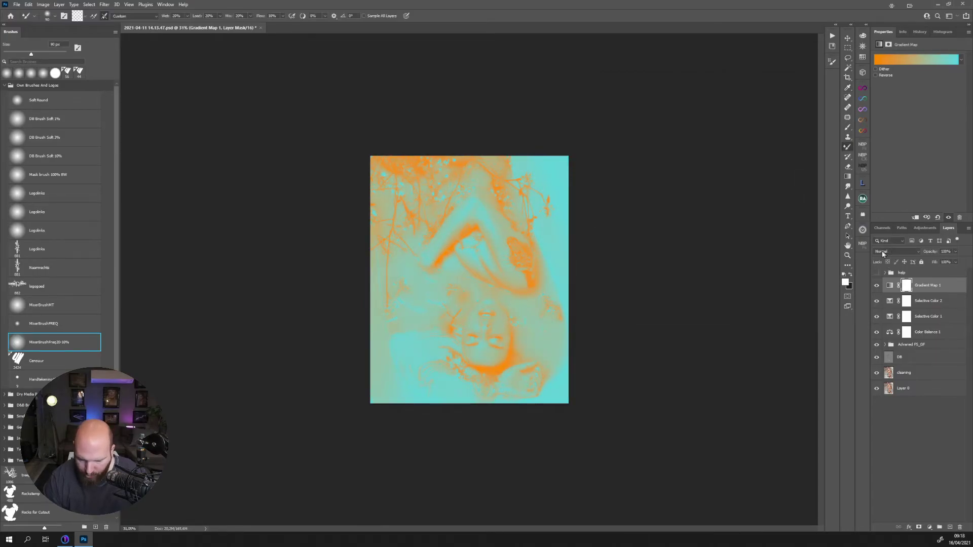
- Set the Gradient Map layer's blend mode to Soft Light and try the gradient reversed
{"action": "left_click", "coordinate": [887, 252]}
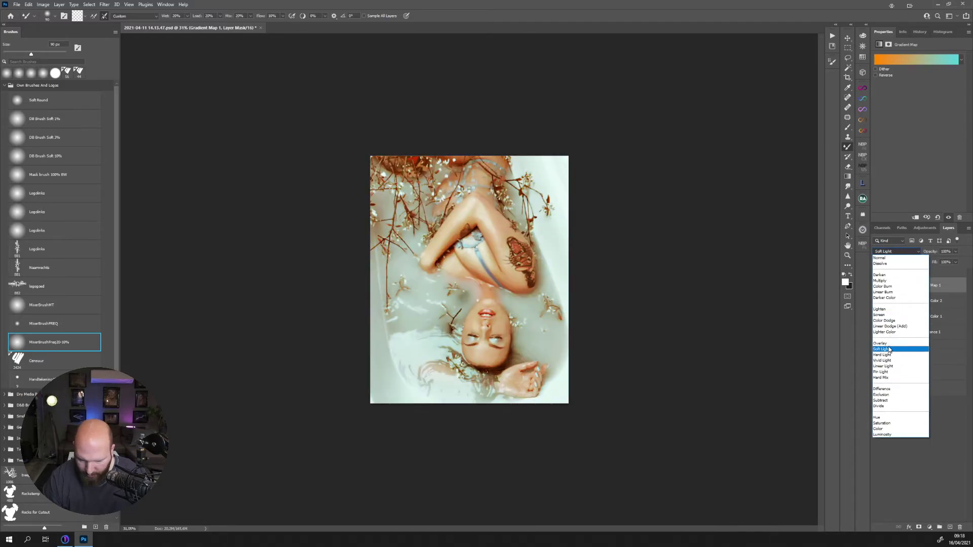
{"action": "left_click", "coordinate": [888, 349]}
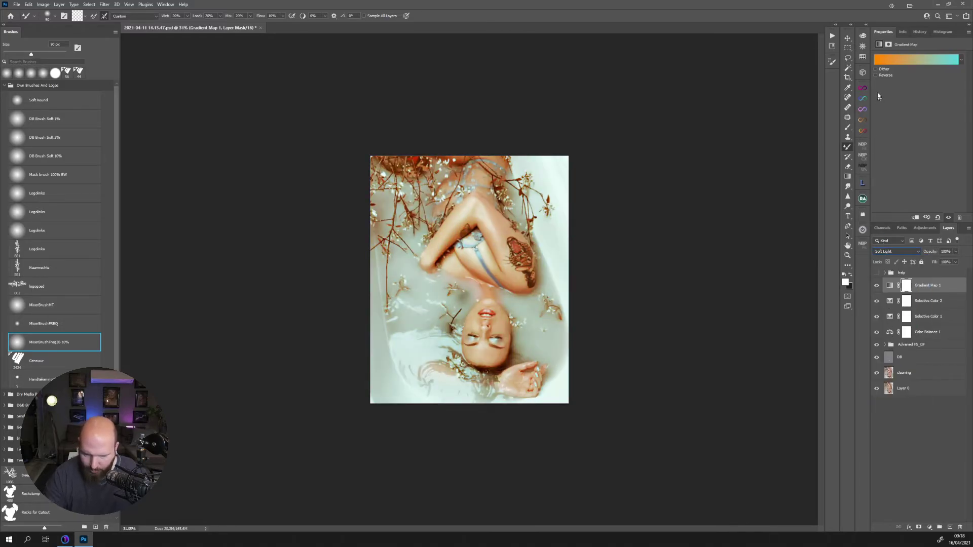
{"action": "left_click", "coordinate": [876, 76]}
{"action": "left_click", "coordinate": [879, 75]}
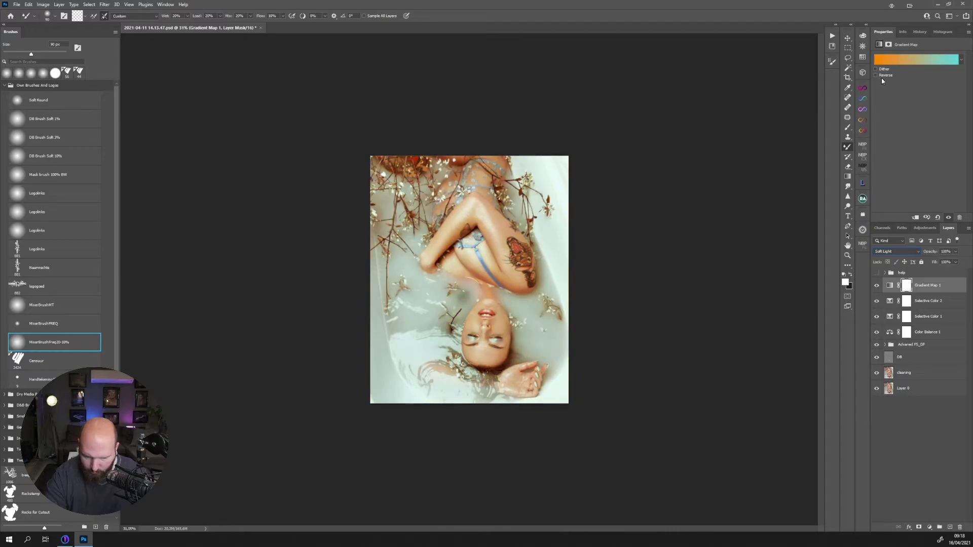
- Darken the Gradient Map's orange shadow stop to a deep brownish orange
{"action": "left_click", "coordinate": [902, 59]}
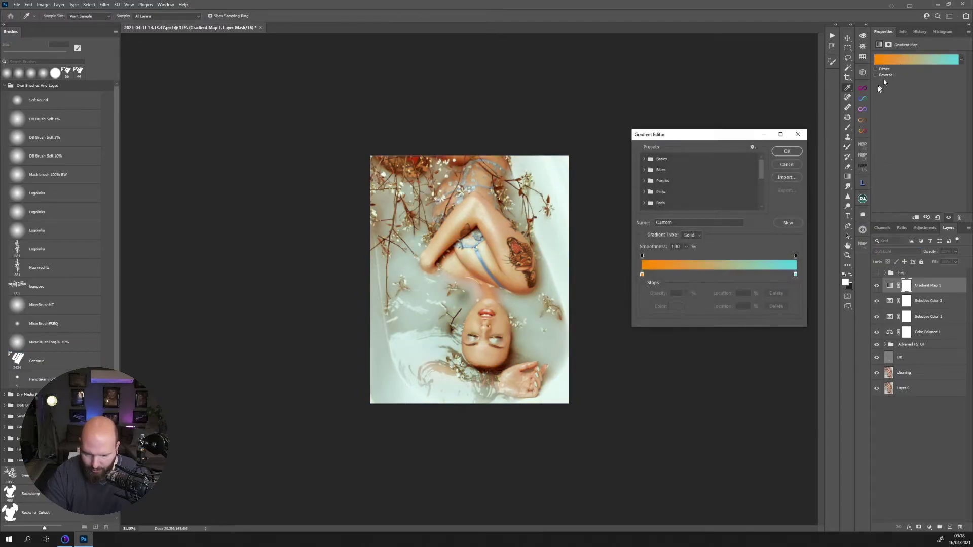
{"action": "left_click", "coordinate": [642, 275]}
{"action": "left_click", "coordinate": [676, 306]}
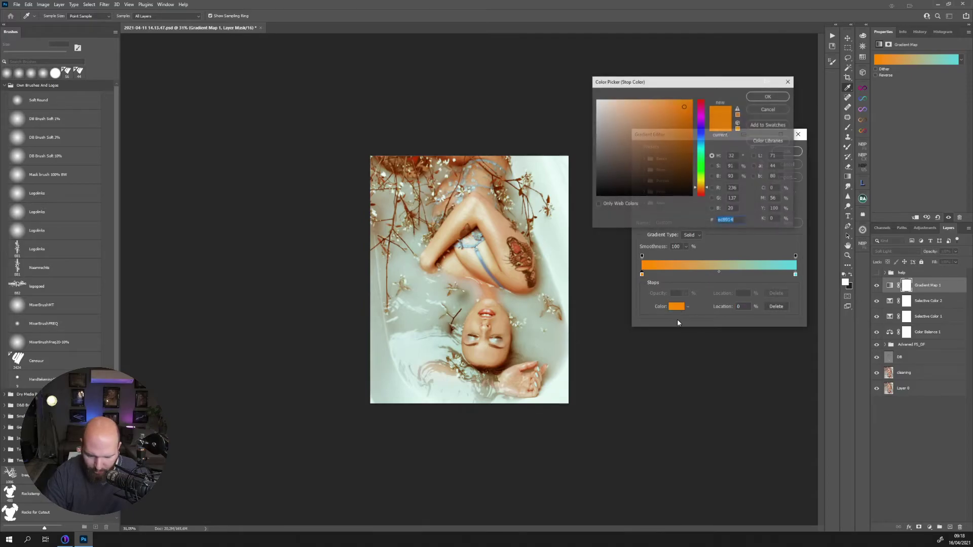
{"action": "mouse_move", "coordinate": [691, 126]}
{"action": "left_mouse_down"}
{"action": "mouse_move", "coordinate": [685, 161]}
{"action": "mouse_move", "coordinate": [678, 151]}
{"action": "left_mouse_up"}
{"action": "left_click", "coordinate": [768, 97]}
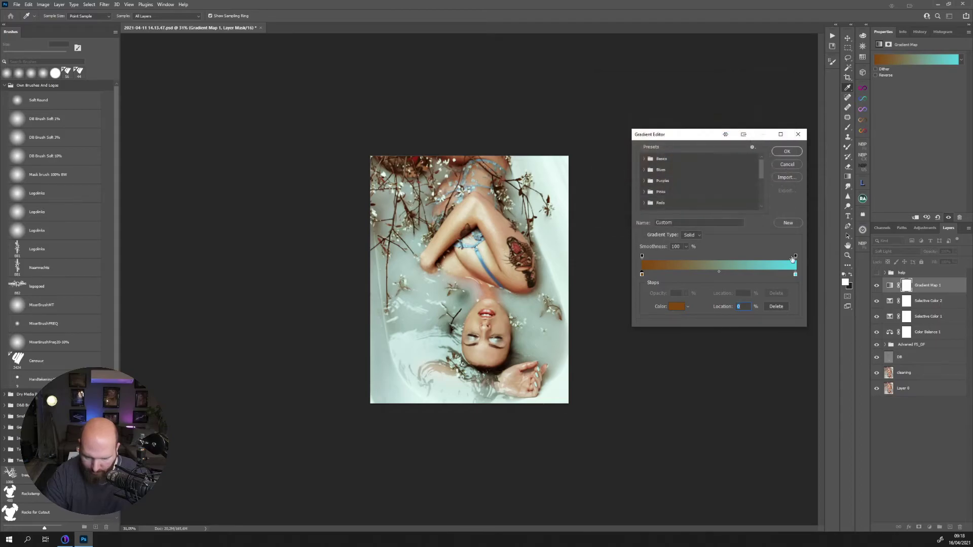
- Change the gradient's highlight stop to orange dd8e3a, apply the gradient and lower the Gradient Map layer's opacity to about 28%
{"action": "left_click", "coordinate": [795, 276]}
{"action": "left_click", "coordinate": [678, 307]}
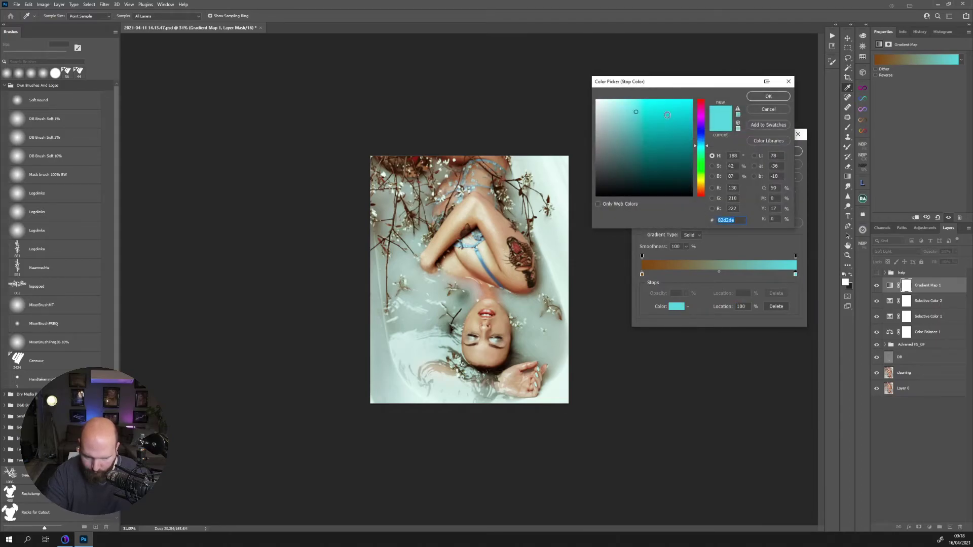
{"action": "left_click", "coordinate": [666, 111]}
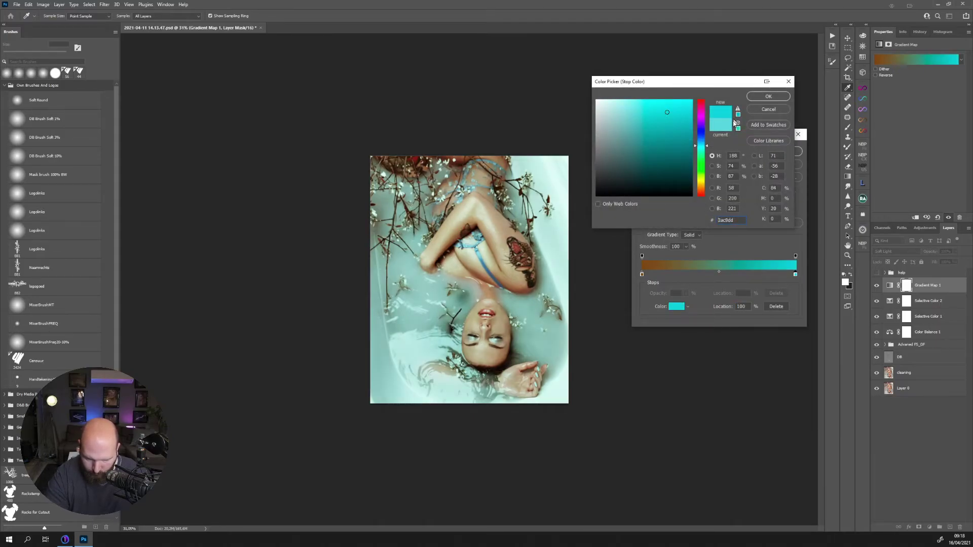
{"action": "left_click", "coordinate": [701, 164]}
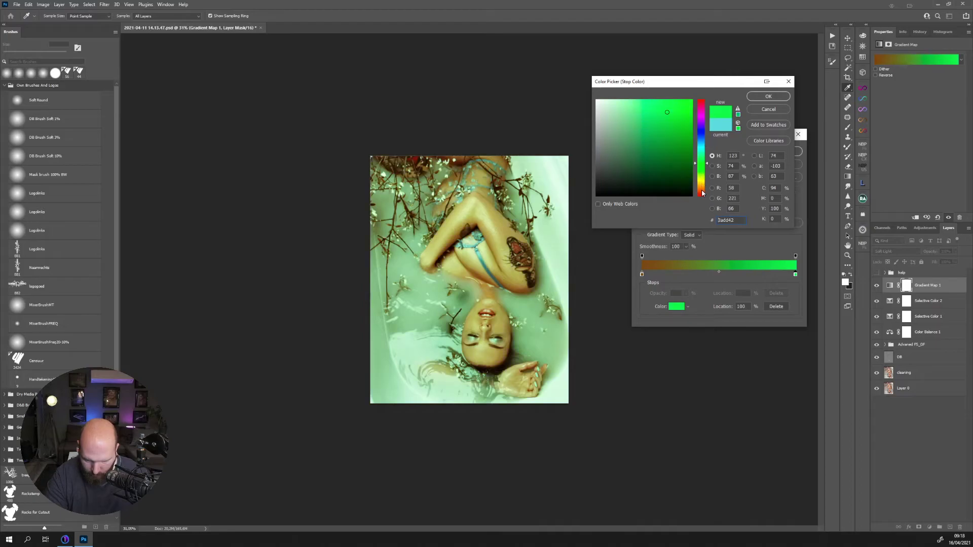
{"action": "left_click", "coordinate": [702, 186]}
{"action": "left_click", "coordinate": [703, 193]}
{"action": "left_click", "coordinate": [703, 190]}
{"action": "left_click", "coordinate": [704, 186]}
{"action": "left_click", "coordinate": [704, 189]}
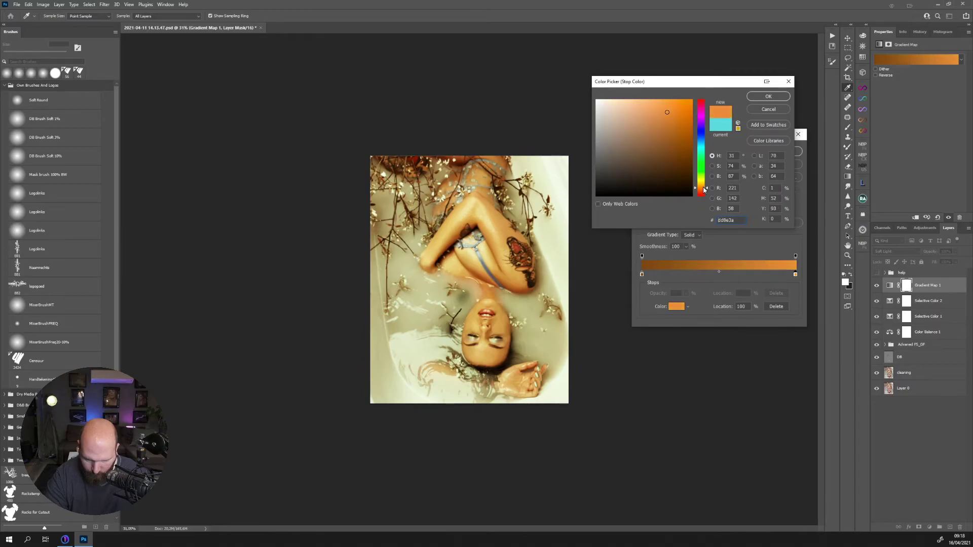
{"action": "left_click", "coordinate": [781, 100]}
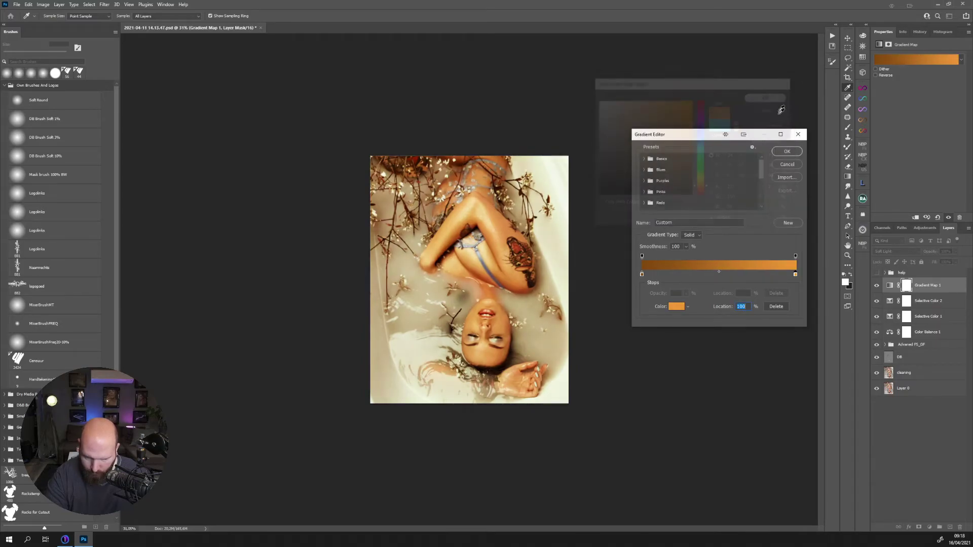
{"action": "left_click", "coordinate": [788, 151]}
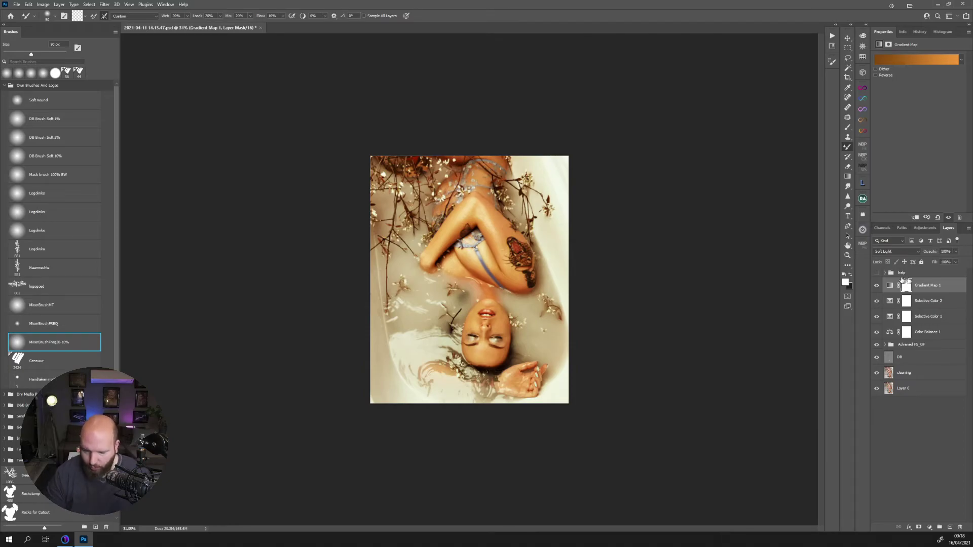
{"action": "left_click_drag", "start_coordinate": [932, 254], "coordinate": [920, 260]}
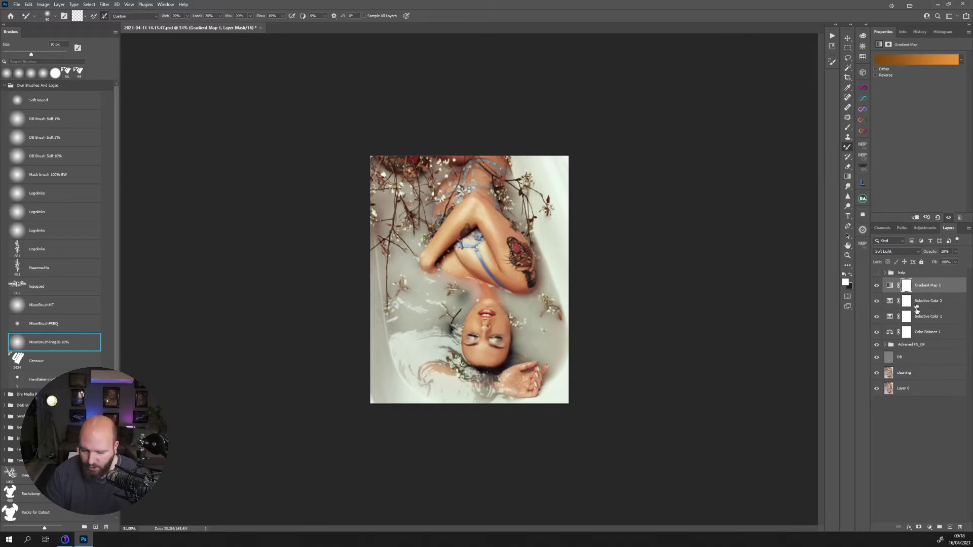
- Group the Gradient Map, both Selective Color layers and the Color Balance layer, and name the group "color"
{"action": "left_click", "coordinate": [923, 333], "text": "shift"}
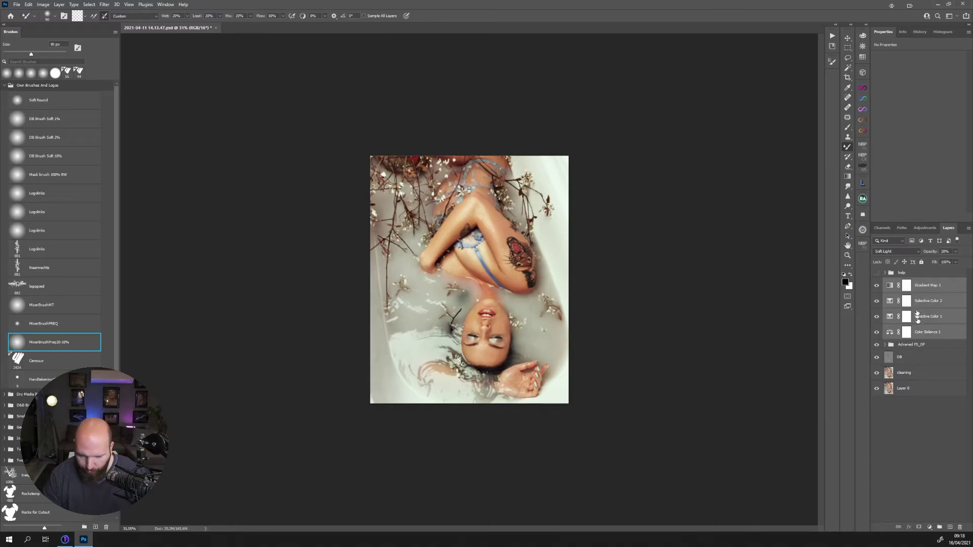
{"action": "key", "text": "ctrl+g"}
{"action": "double_click", "coordinate": [907, 283]}
{"action": "type", "text": "color"}
{"action": "key", "text": "Return"}
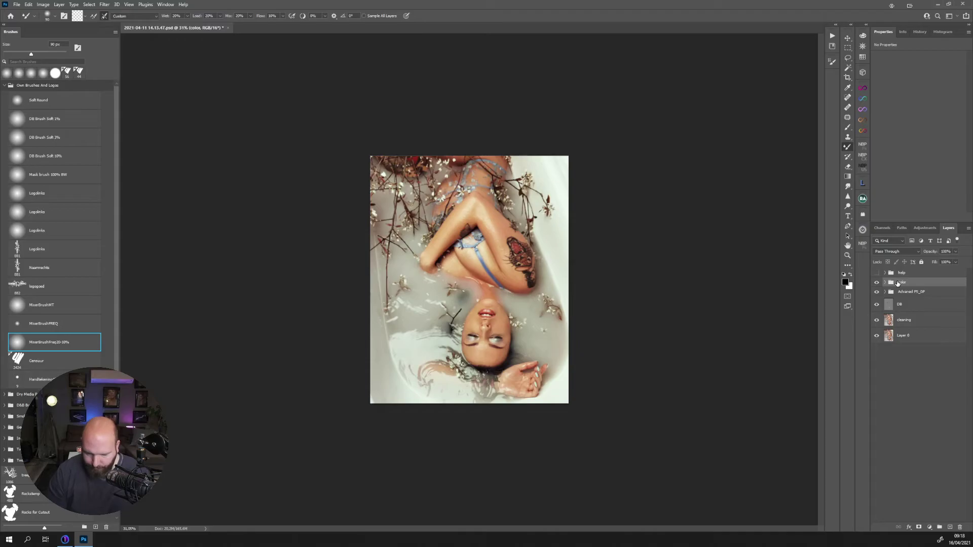
- Add a new layer above the frequency separation group, fill it with 50% Gray and set it to Soft Light
{"action": "left_click", "coordinate": [922, 293]}
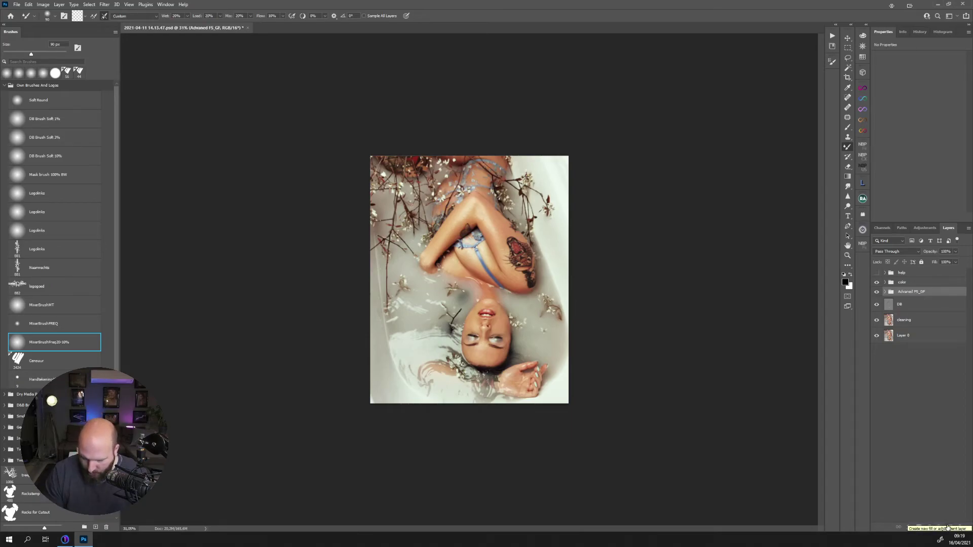
{"action": "left_click", "coordinate": [950, 527]}
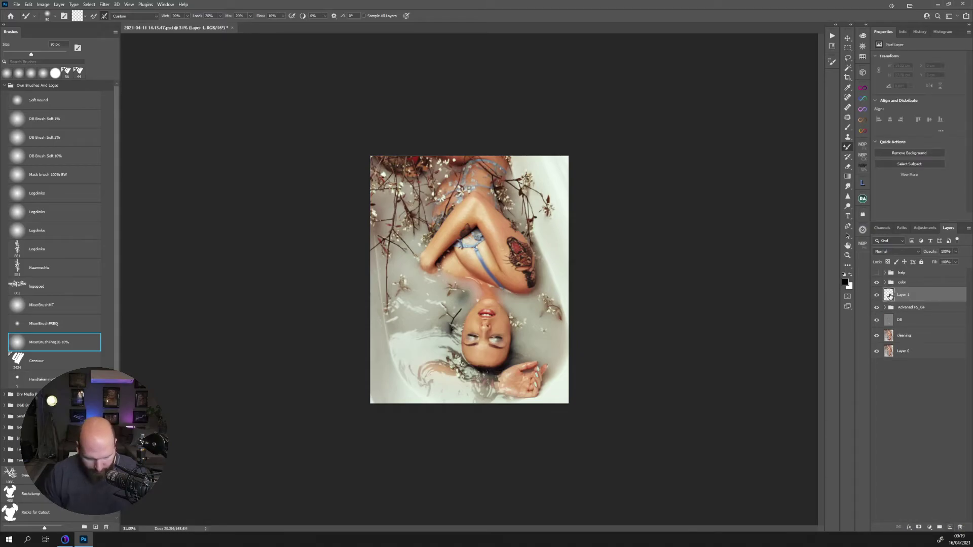
{"action": "key", "text": "shift+F5"}
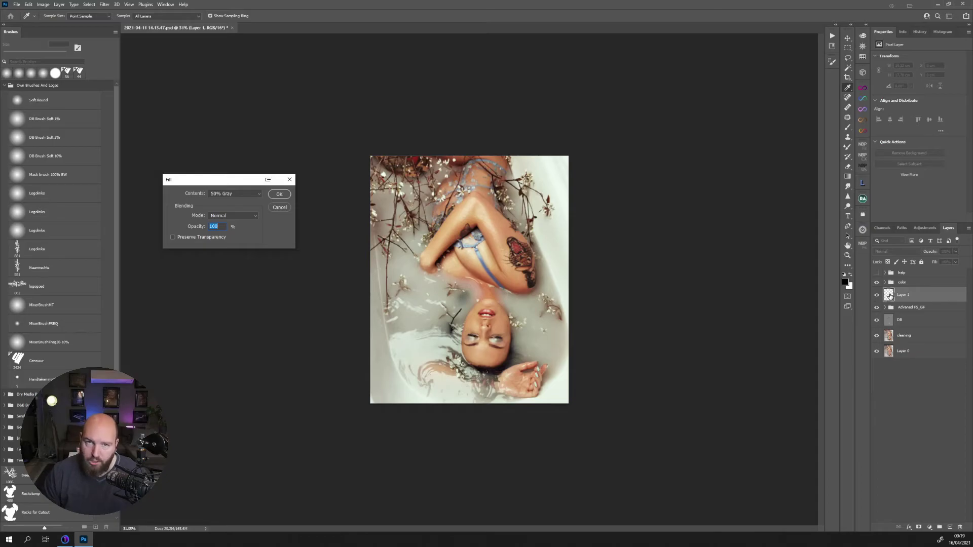
{"action": "key", "text": "Return"}
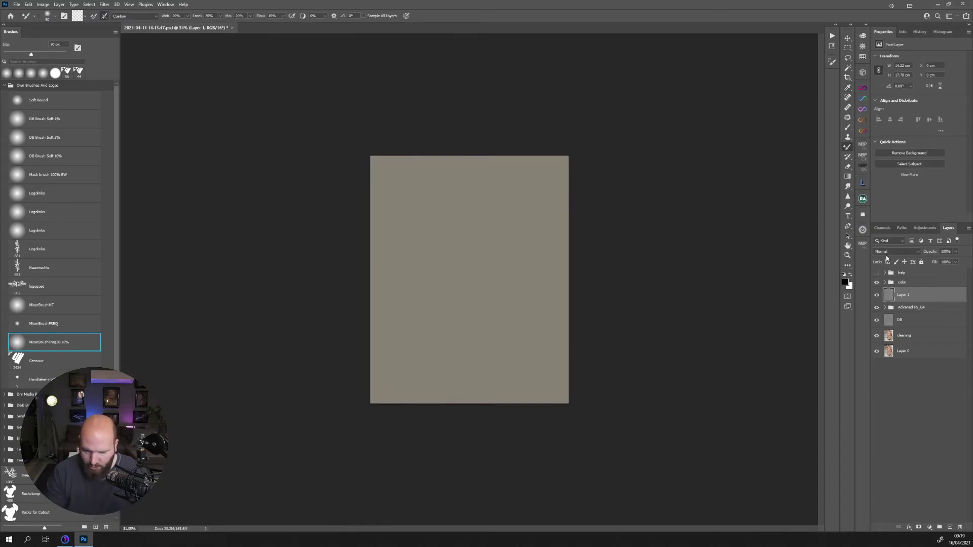
{"action": "left_click", "coordinate": [896, 252]}
{"action": "left_click", "coordinate": [882, 349]}
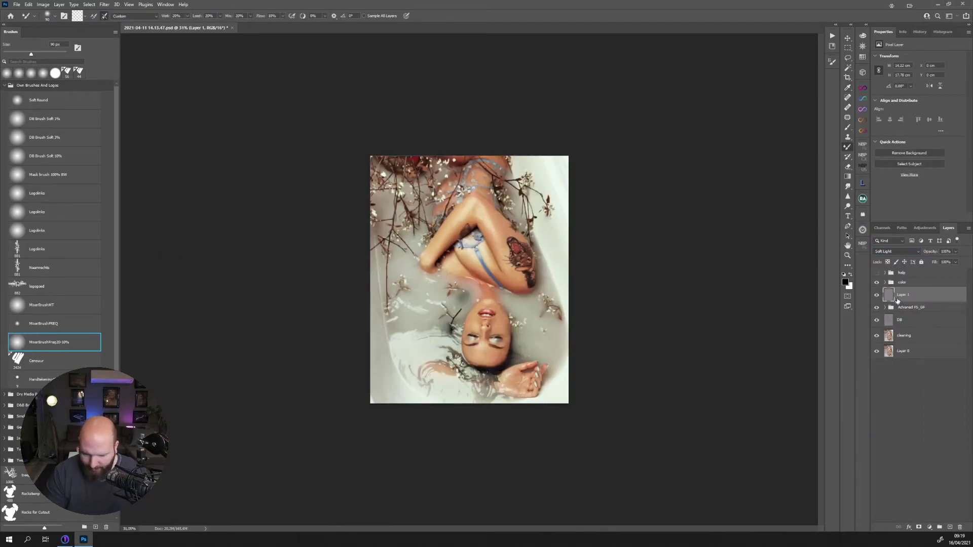
- Dodge the face highlights on the gray layer with a larger DB Brush Soft 1% in white
{"action": "left_click", "coordinate": [64, 119]}
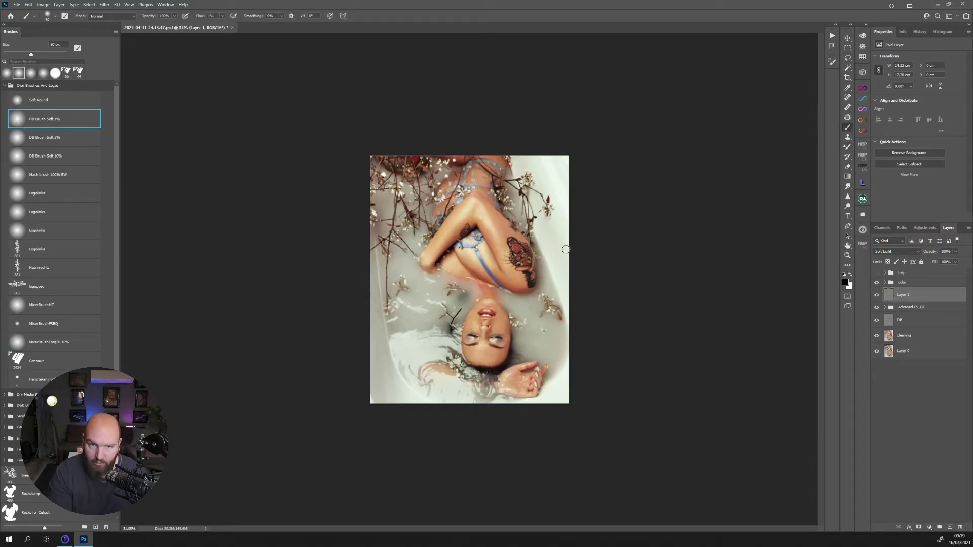
{"action": "right_click", "coordinate": [565, 250]}
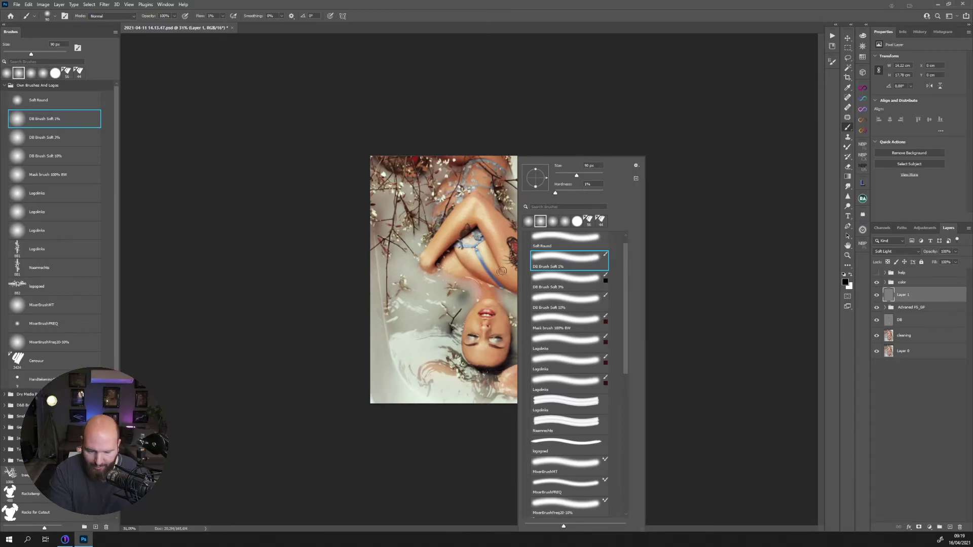
{"action": "left_click", "coordinate": [464, 288]}
{"action": "key", "text": "x"}
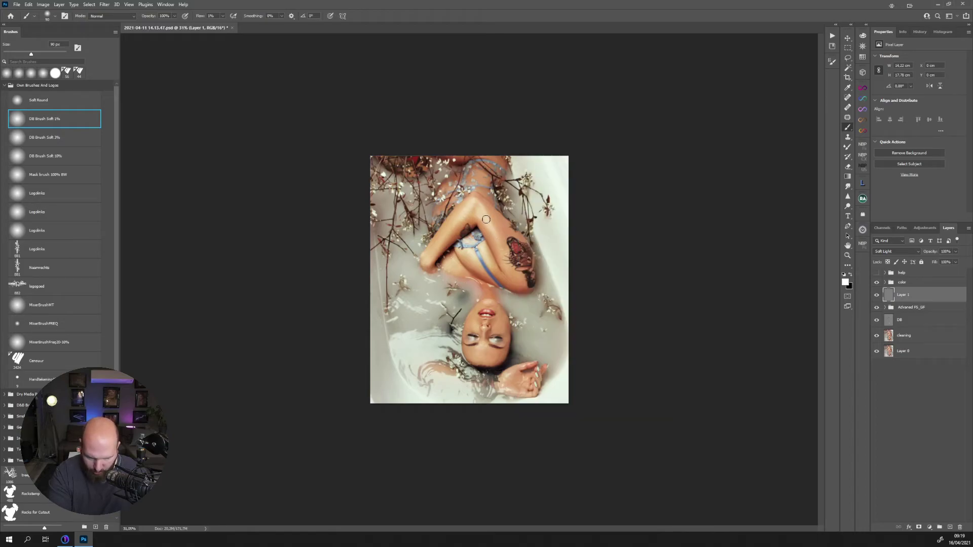
{"action": "right_click", "coordinate": [486, 352], "text": "alt"}
{"action": "left_click_drag", "start_coordinate": [484, 350], "coordinate": [492, 358]}
{"action": "mouse_move", "coordinate": [494, 318]}
{"action": "left_mouse_down"}
{"action": "mouse_move", "coordinate": [495, 330]}
{"action": "mouse_move", "coordinate": [474, 324]}
{"action": "left_mouse_up"}
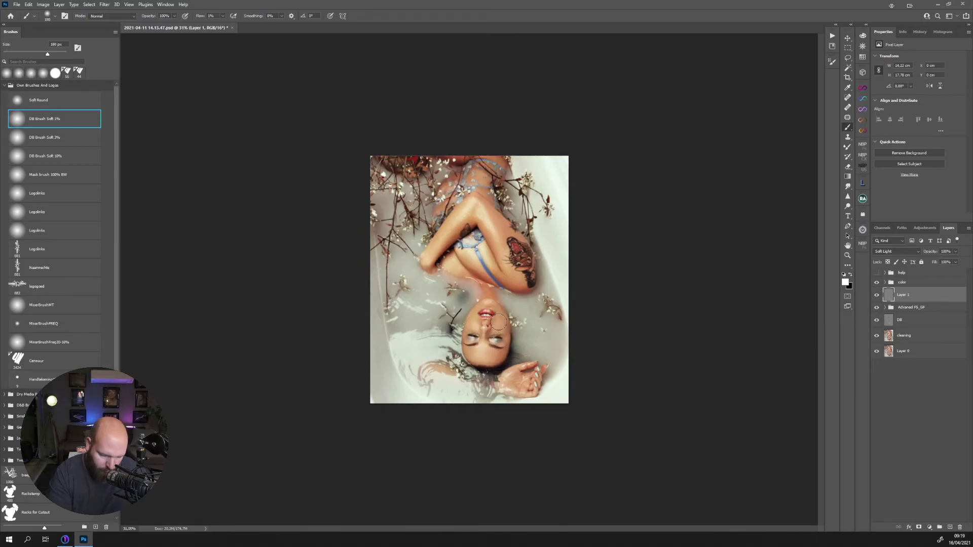
- Reduce the white dodging brush to about 40 px for the small facial highlights
{"action": "key", "text": "bracketleft"}
{"action": "key", "text": "bracketleft"}
{"action": "key", "text": "bracketleft"}
{"action": "key", "text": "bracketleft"}
{"action": "key", "text": "bracketleft"}
{"action": "key", "text": "bracketleft"}
{"action": "key", "text": "bracketleft"}
{"action": "key", "text": "bracketleft"}
{"action": "key", "text": "bracketleft"}
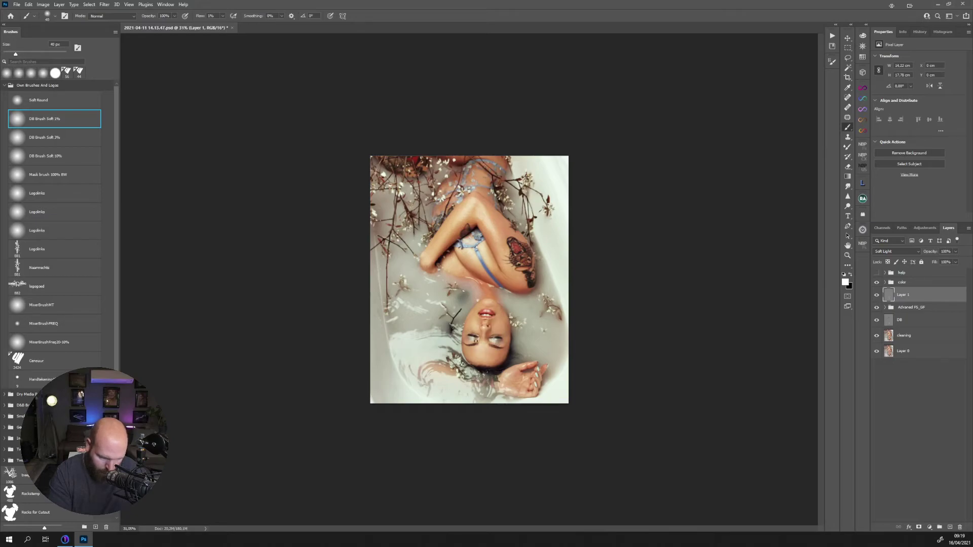
- Contour the face and arms on the gray layer with DB Brush Soft 1%, burning shadows in black and dodging highlights in white
{"action": "key", "text": "x"}
{"action": "right_click", "coordinate": [472, 334], "text": "alt"}
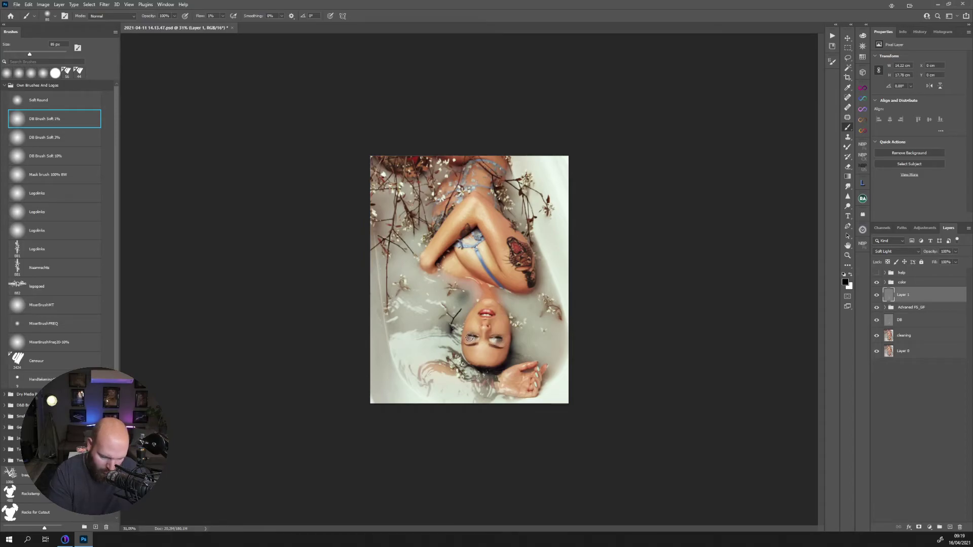
{"action": "key", "text": "bracketleft"}
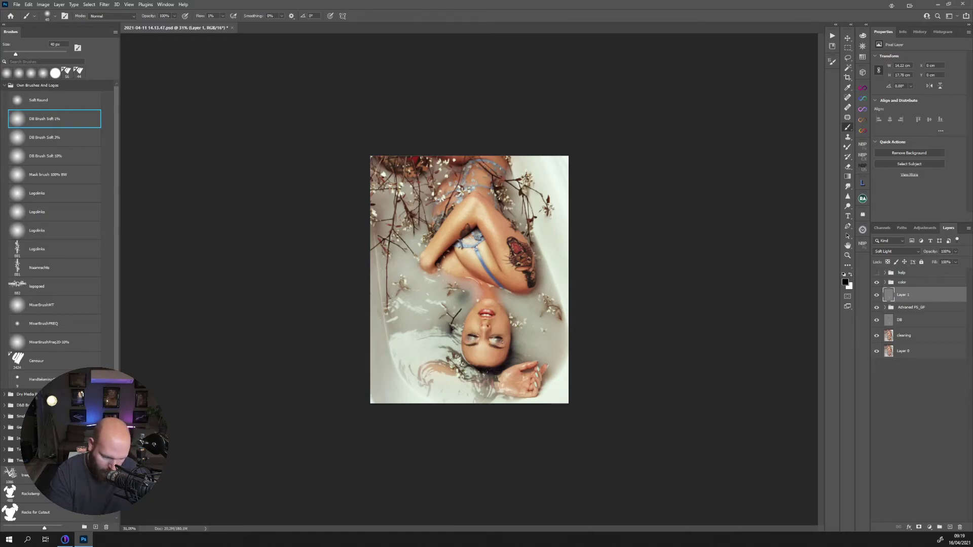
{"action": "right_click", "coordinate": [500, 351], "text": "alt"}
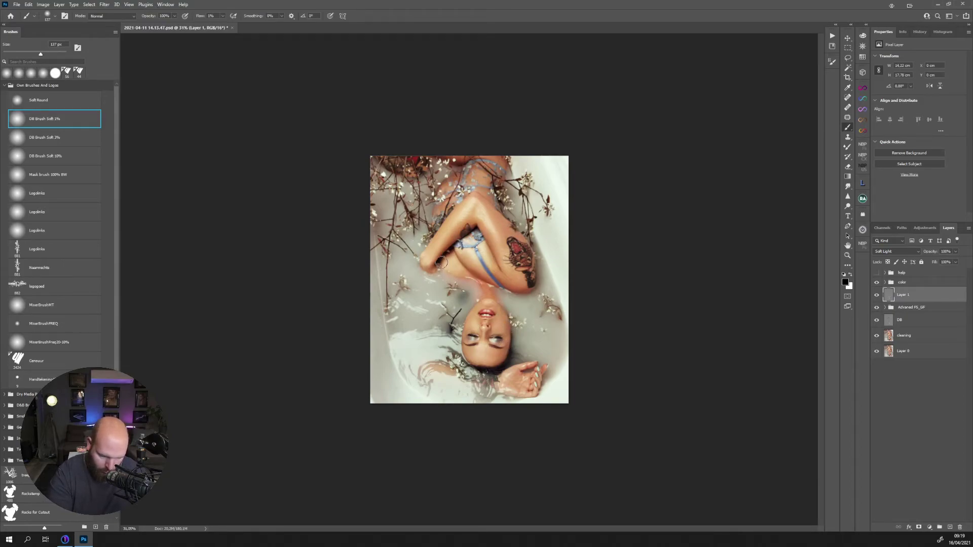
{"action": "key", "text": "x"}
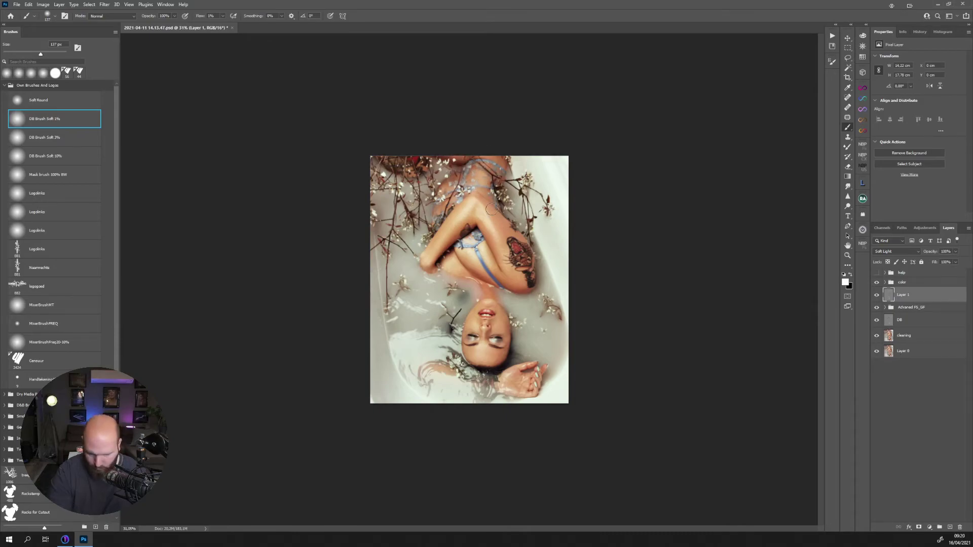
{"action": "key", "text": "ctrl+plus"}
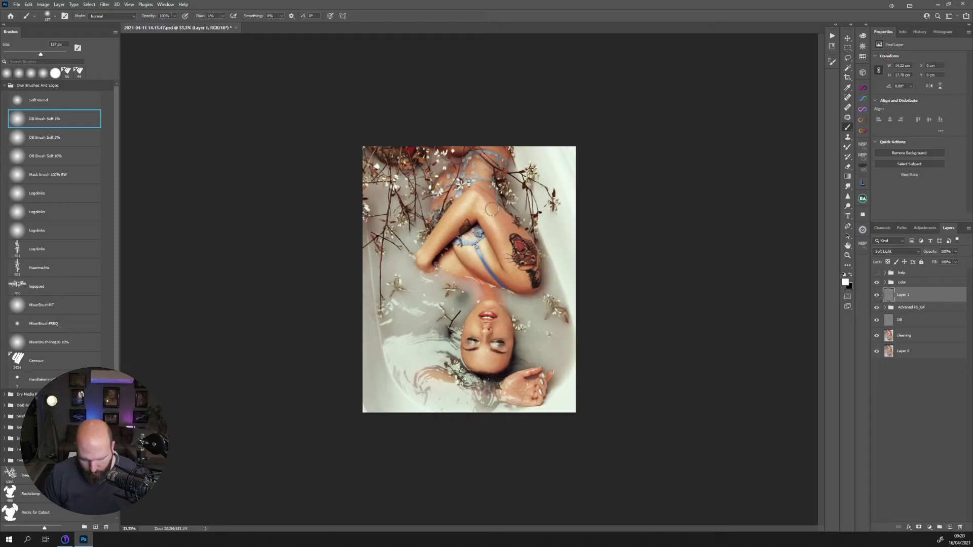
- Compare the retouched portrait with the original by isolating Layer 0 and restoring all layers
{"action": "left_click", "coordinate": [877, 351], "text": "alt"}
{"action": "left_click", "coordinate": [877, 351], "text": "alt"}
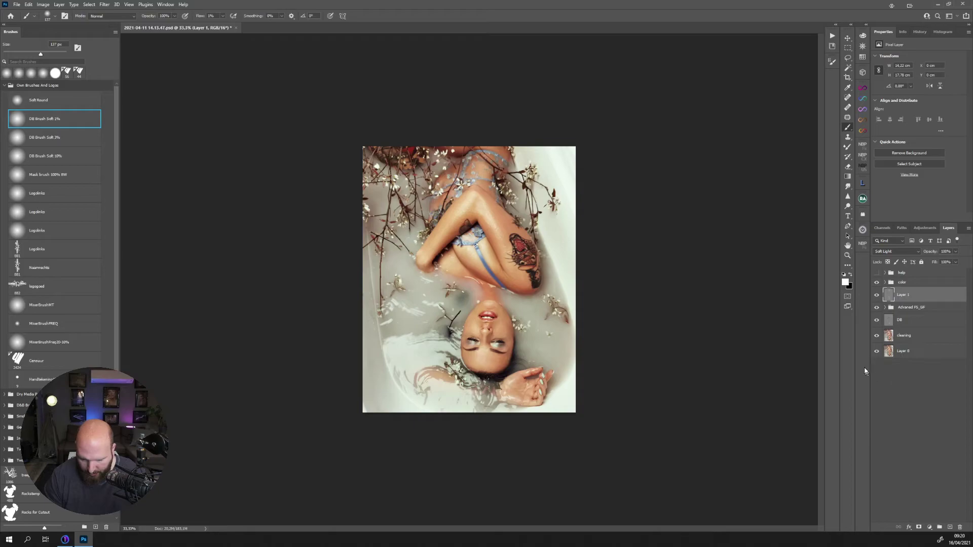
{"action": "left_click", "coordinate": [876, 353], "text": "alt"}
{"action": "left_click", "coordinate": [876, 353], "text": "alt"}
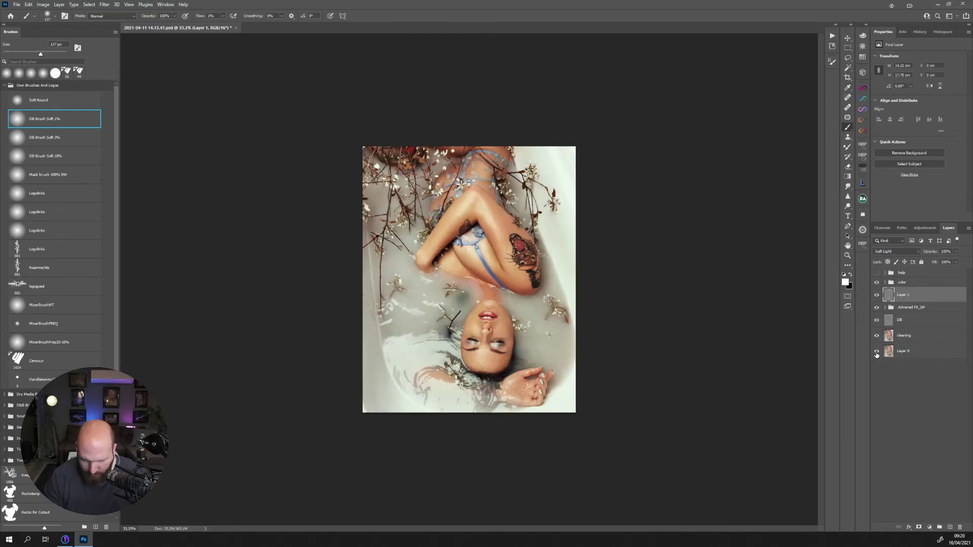
{"action": "key", "text": "ctrl+minus"}
{"action": "key", "text": "ctrl+plus"}
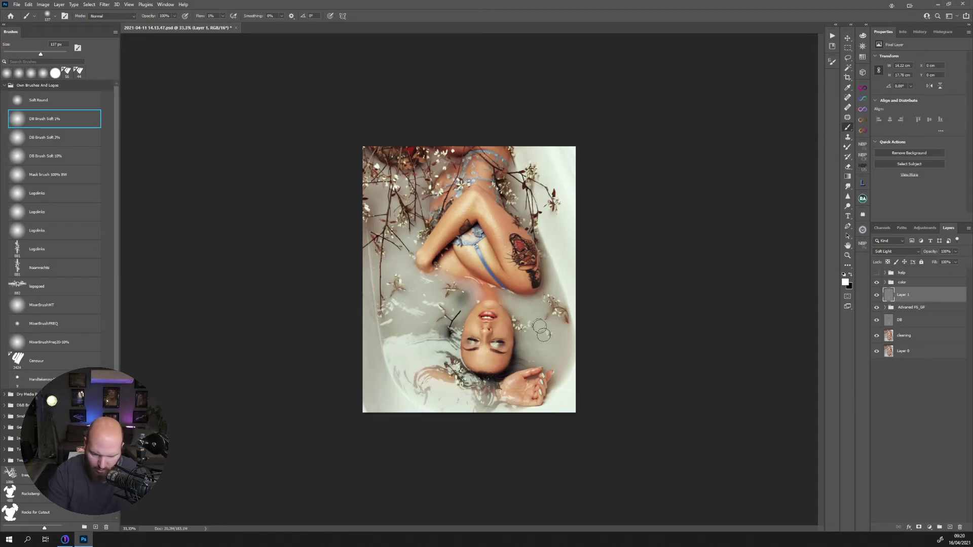
- Add a Curves layer above the gray contour layer, raise its RGB curve to brighten the image, and invert its mask to black
{"action": "left_click", "coordinate": [930, 527]}
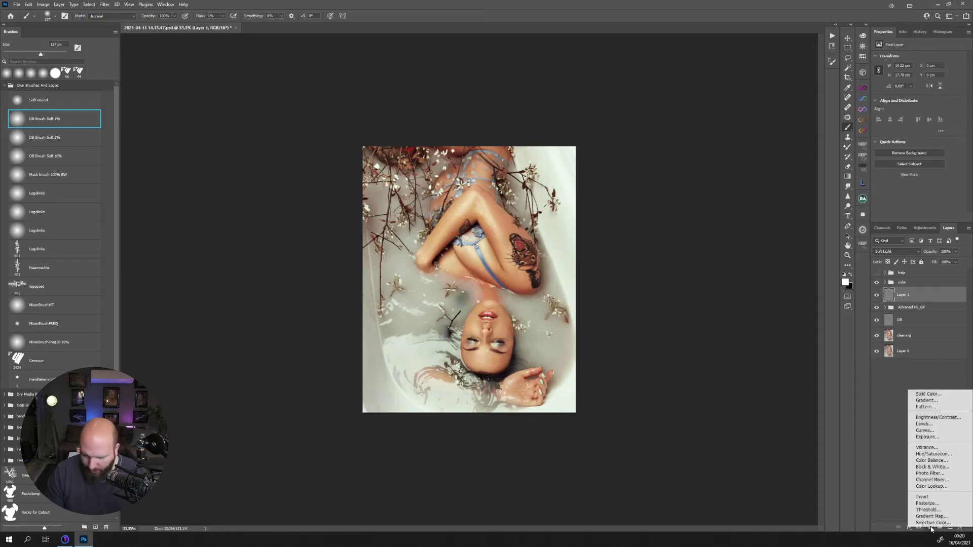
{"action": "left_click", "coordinate": [924, 430]}
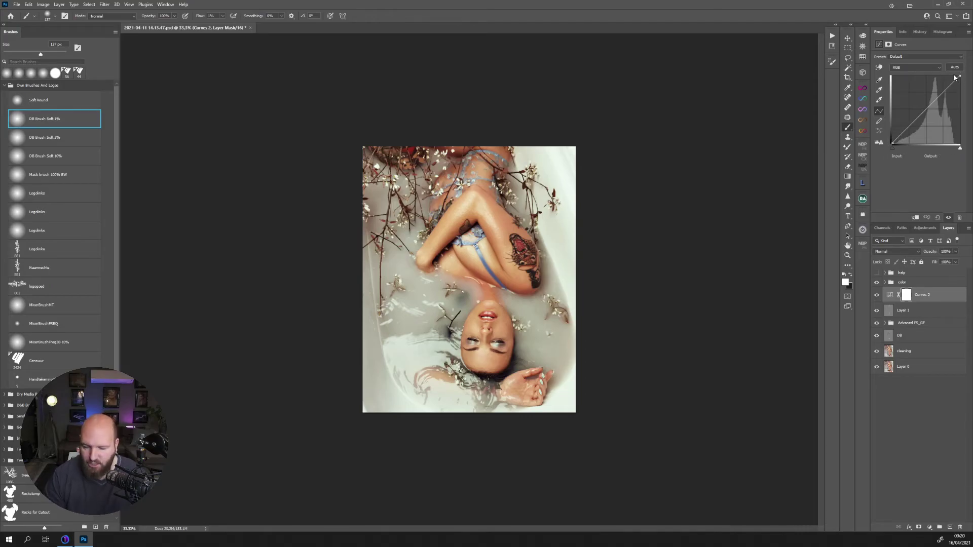
{"action": "left_click_drag", "start_coordinate": [933, 101], "coordinate": [934, 95]}
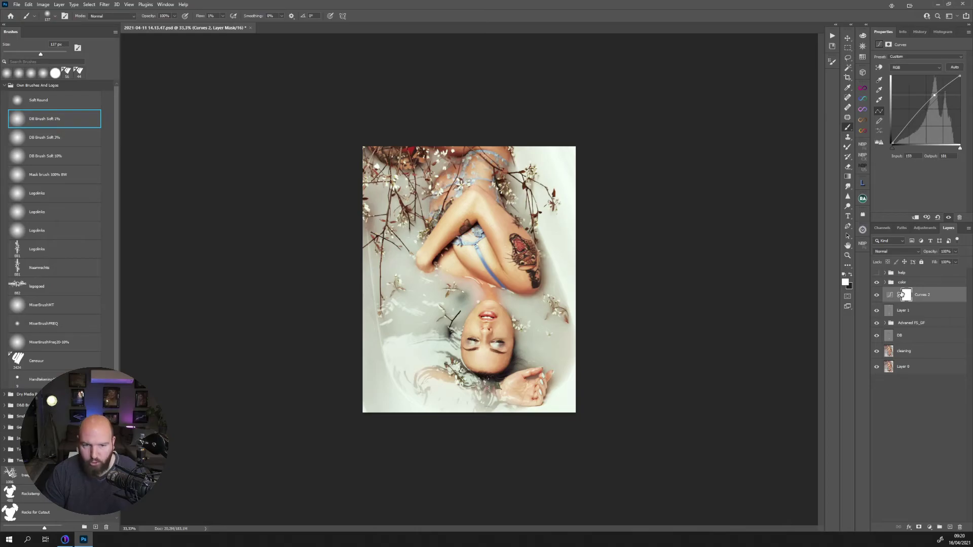
{"action": "key", "text": "ctrl+i"}
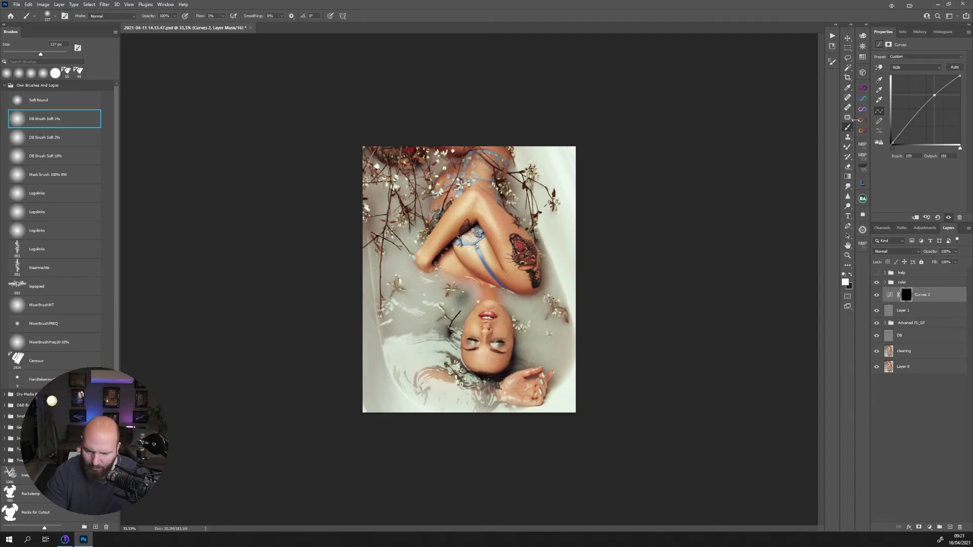
- Draw a white radial gradient centred on the face on the Curves mask, and check the mask
{"action": "key", "text": "g"}
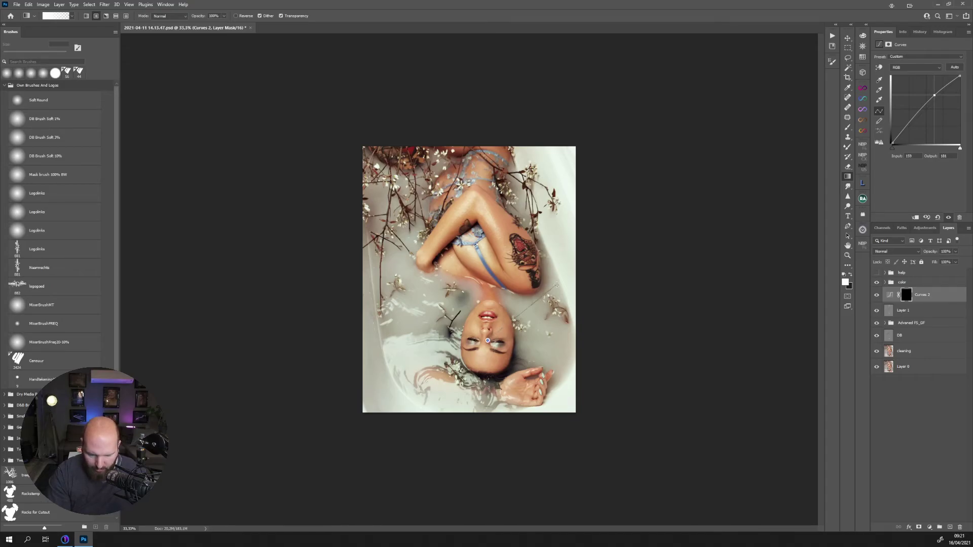
{"action": "left_click_drag", "start_coordinate": [557, 285], "coordinate": [570, 301]}
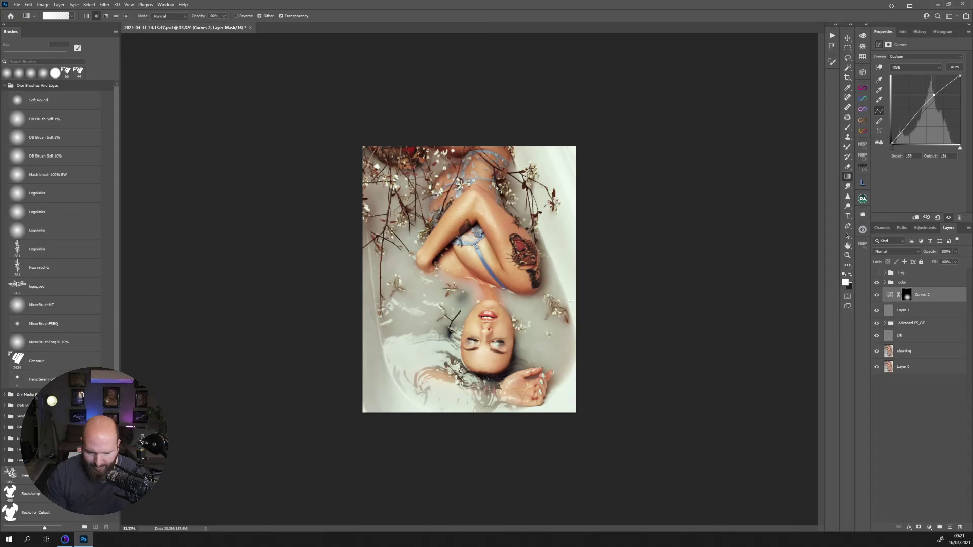
{"action": "left_click", "coordinate": [909, 295], "text": "alt"}
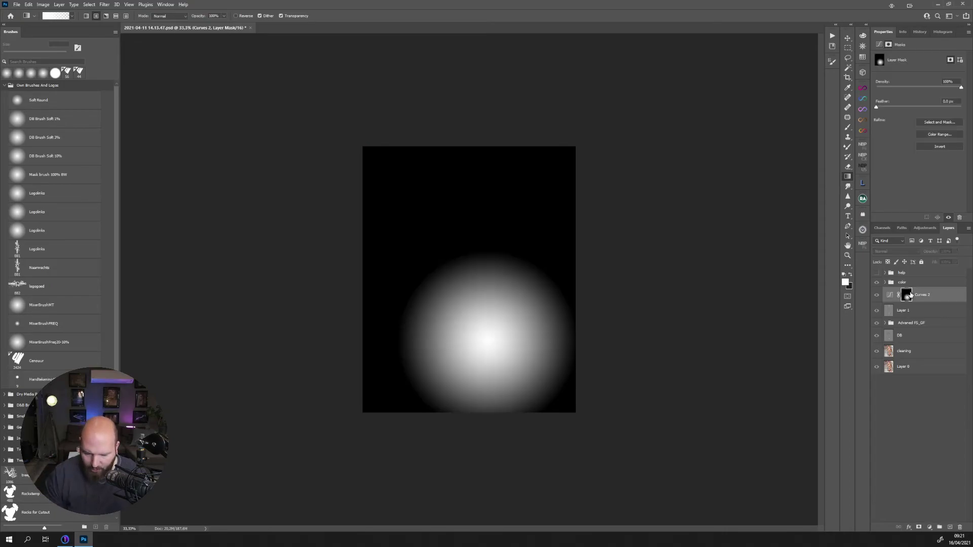
{"action": "left_click", "coordinate": [882, 299]}
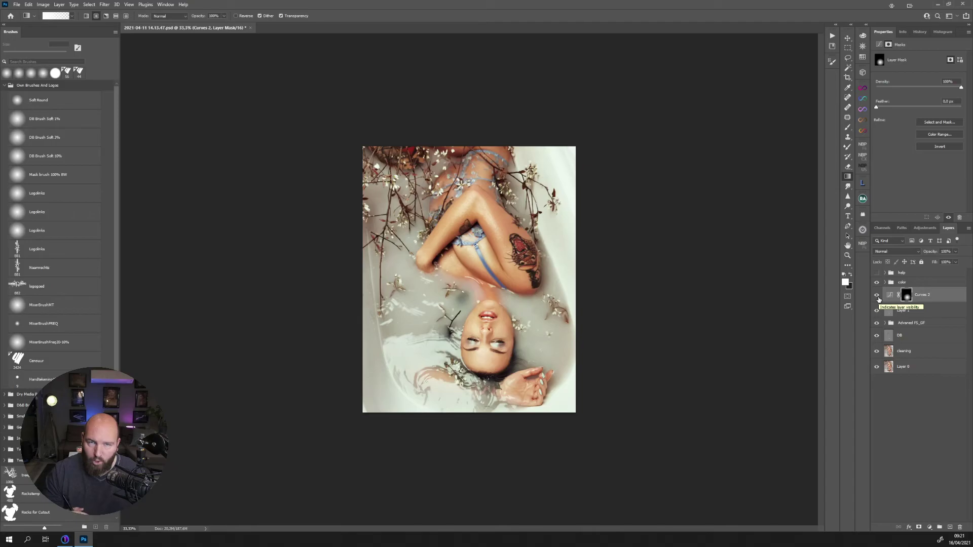
- Soften the brightening curve to input 139, output 154, and set the Curves layer's opacity to 70%
{"action": "left_click", "coordinate": [890, 295]}
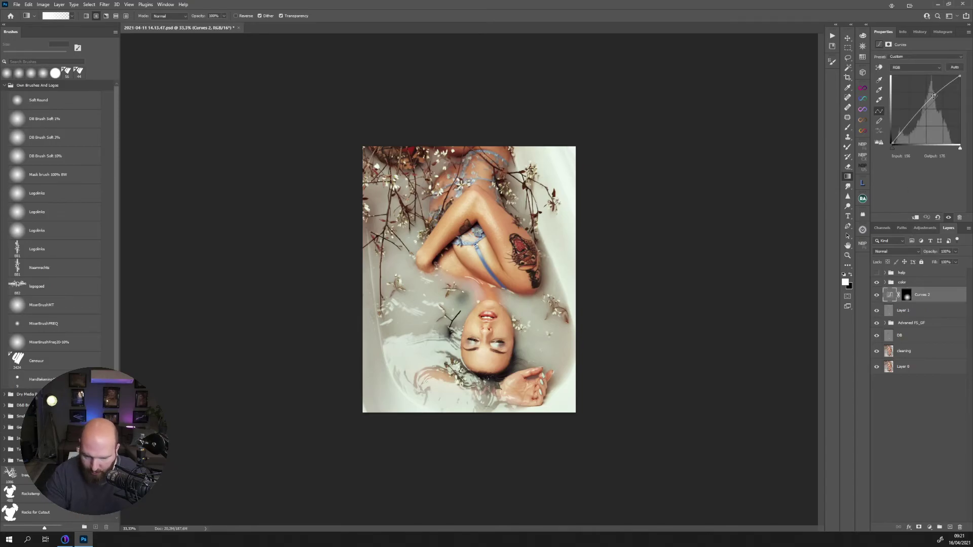
{"action": "left_click_drag", "start_coordinate": [927, 103], "coordinate": [929, 102]}
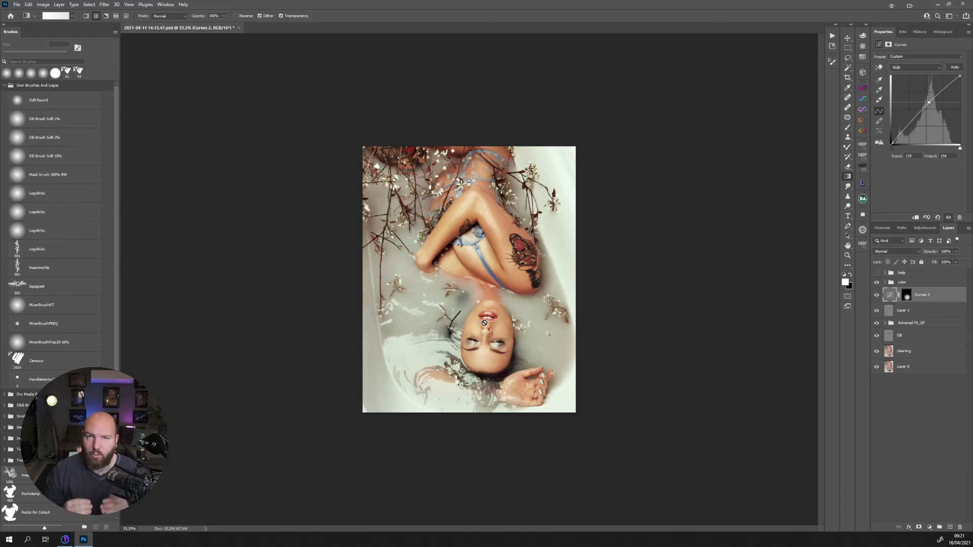
{"action": "left_click", "coordinate": [876, 295]}
{"action": "left_click", "coordinate": [876, 295]}
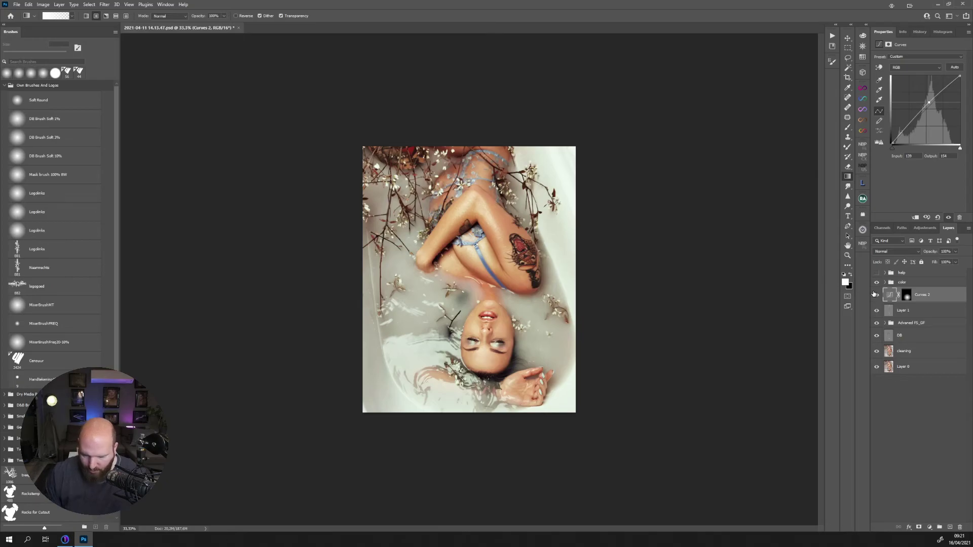
{"action": "key", "text": "v"}
{"action": "key", "text": "7"}
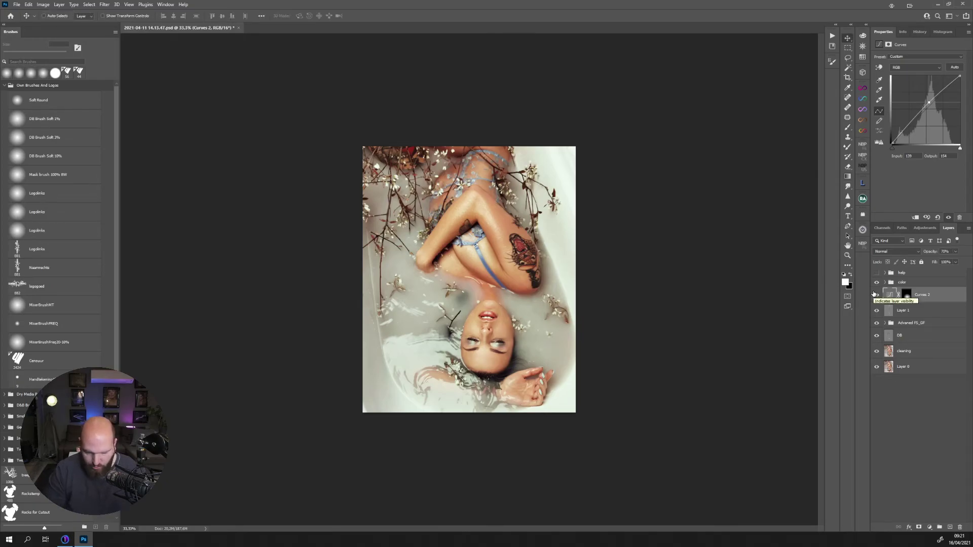
- Try darkening the surroundings of the face with a duplicated Curves layer, an inverted mask and a lowered curve, then delete the duplicate
{"action": "key", "text": "ctrl+j"}
{"action": "left_click", "coordinate": [906, 295]}
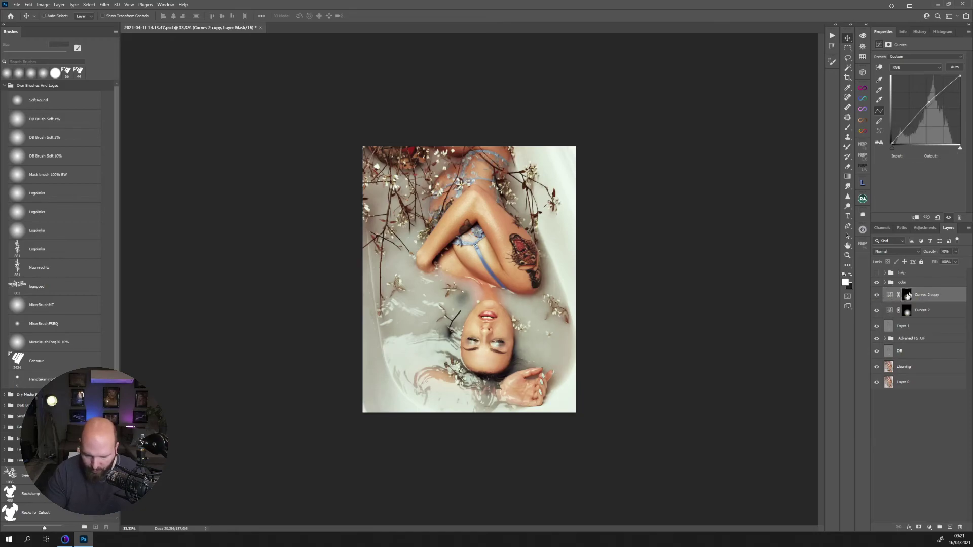
{"action": "key", "text": "ctrl+i"}
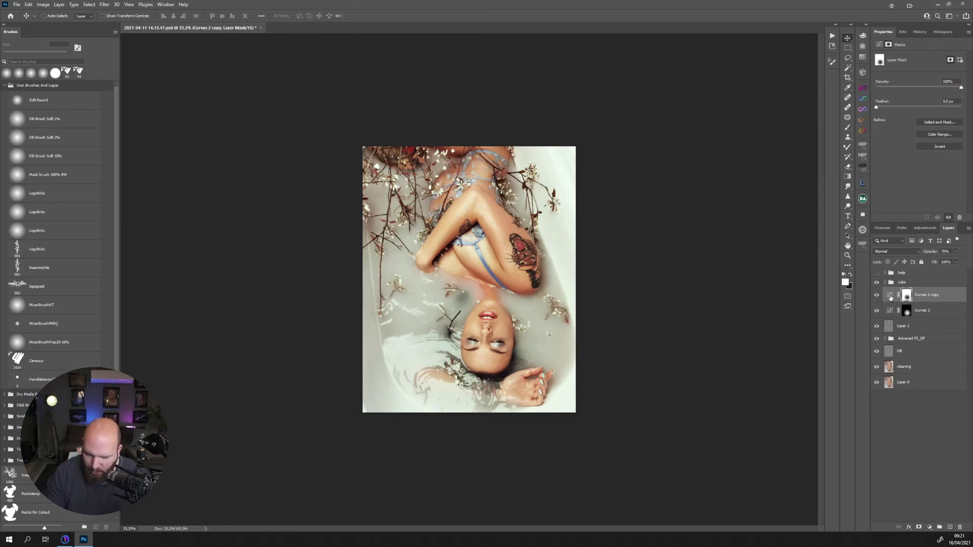
{"action": "left_click", "coordinate": [891, 296]}
{"action": "left_click_drag", "start_coordinate": [929, 103], "coordinate": [937, 118]}
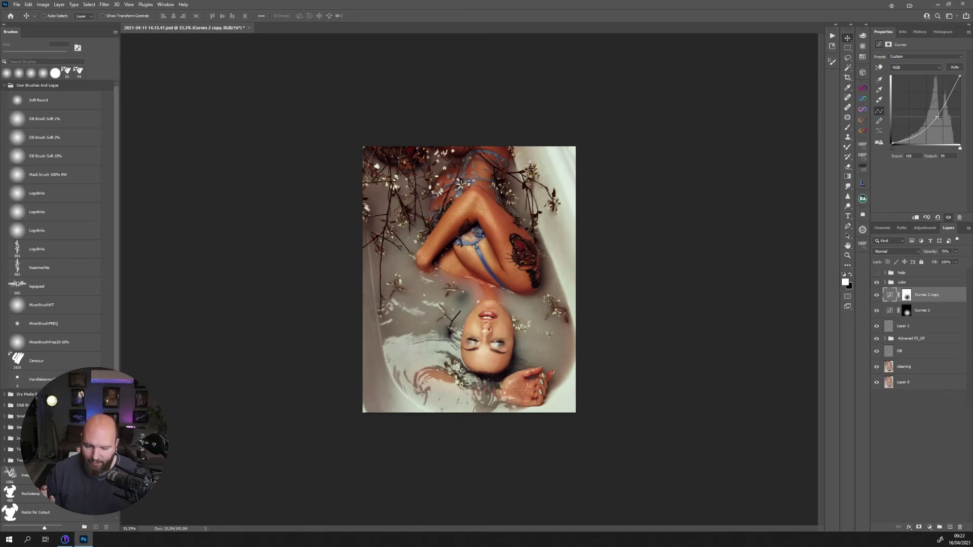
{"action": "left_click_drag", "start_coordinate": [937, 117], "coordinate": [752, 120]}
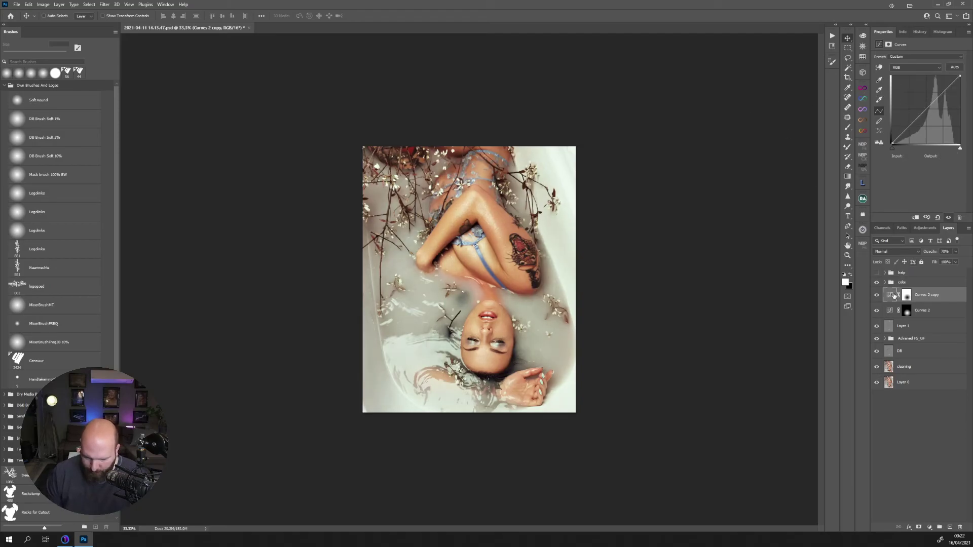
{"action": "key", "text": "Delete"}
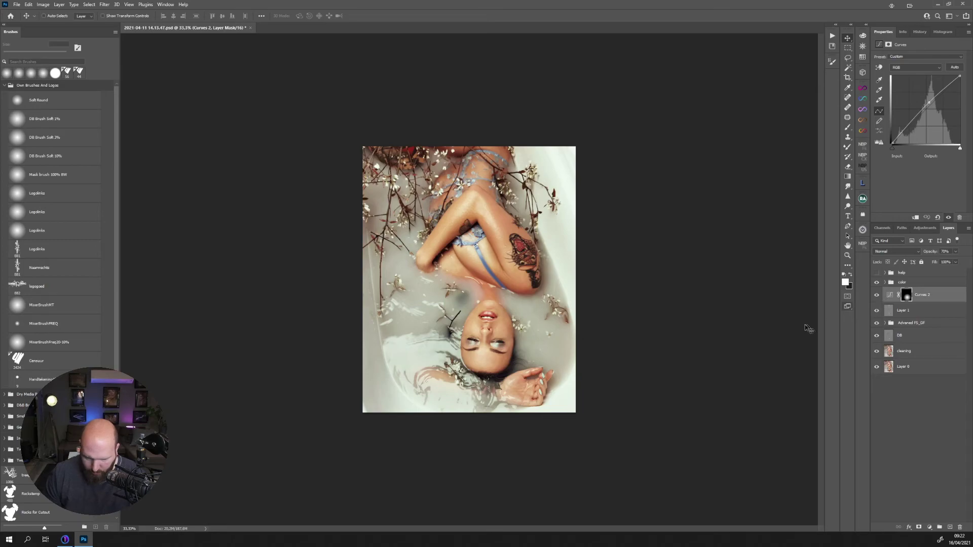
- Compare the full edit with the original photo by repeatedly isolating Layer 0 and restoring the other layers
{"action": "left_click", "coordinate": [907, 283]}
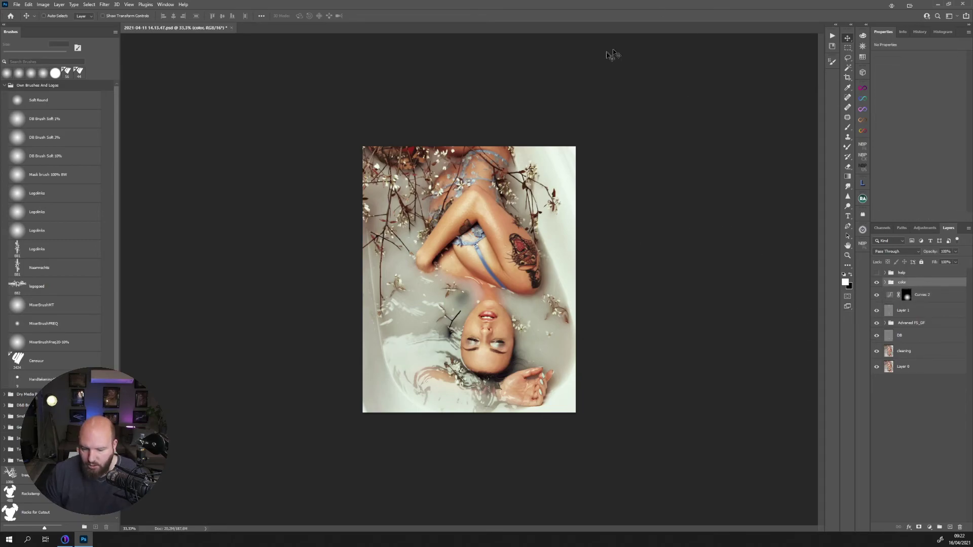
{"action": "scroll", "coordinate": [666, 303], "scroll_direction": "up", "scroll_amount": 1}
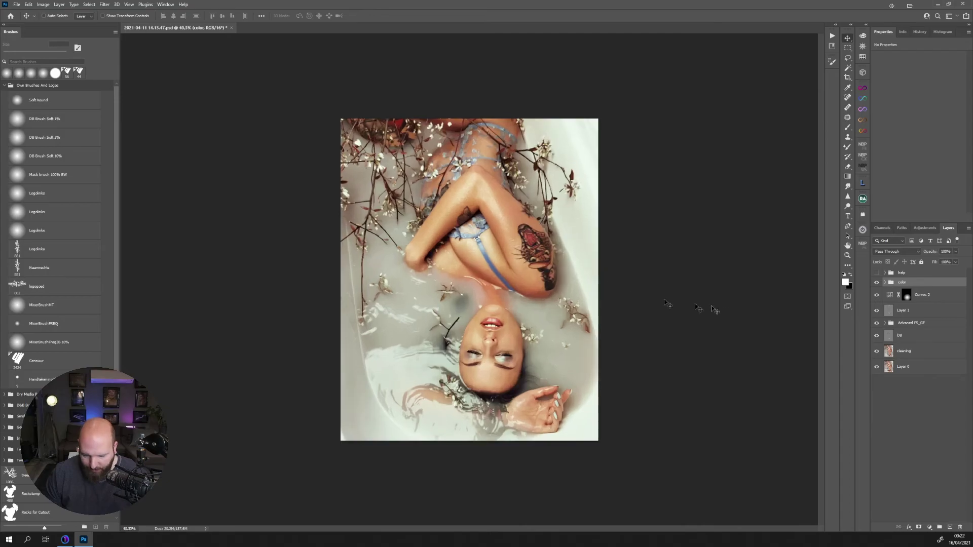
{"action": "left_click", "coordinate": [877, 367], "text": "alt"}
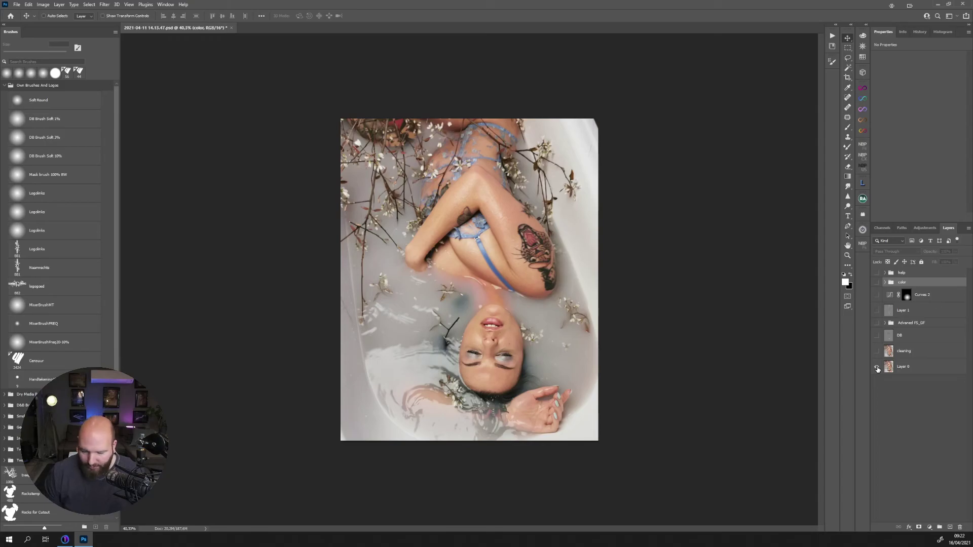
{"action": "left_click", "coordinate": [877, 368], "text": "alt"}
{"action": "left_click", "coordinate": [877, 368], "text": "alt"}
{"action": "left_click", "coordinate": [877, 369], "text": "alt"}
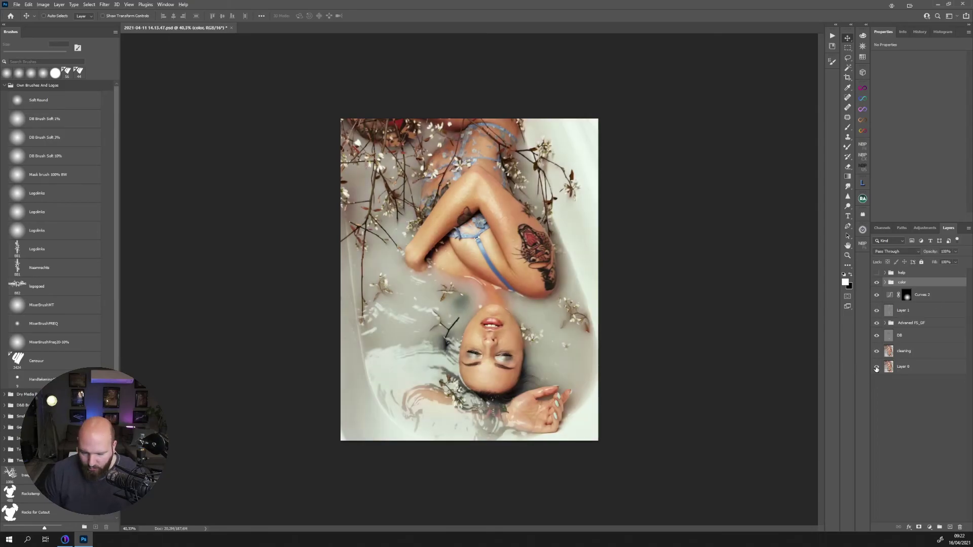
{"action": "left_click", "coordinate": [877, 368], "text": "alt"}
{"action": "left_click", "coordinate": [876, 369], "text": "alt"}
{"action": "left_click", "coordinate": [877, 369], "text": "alt"}
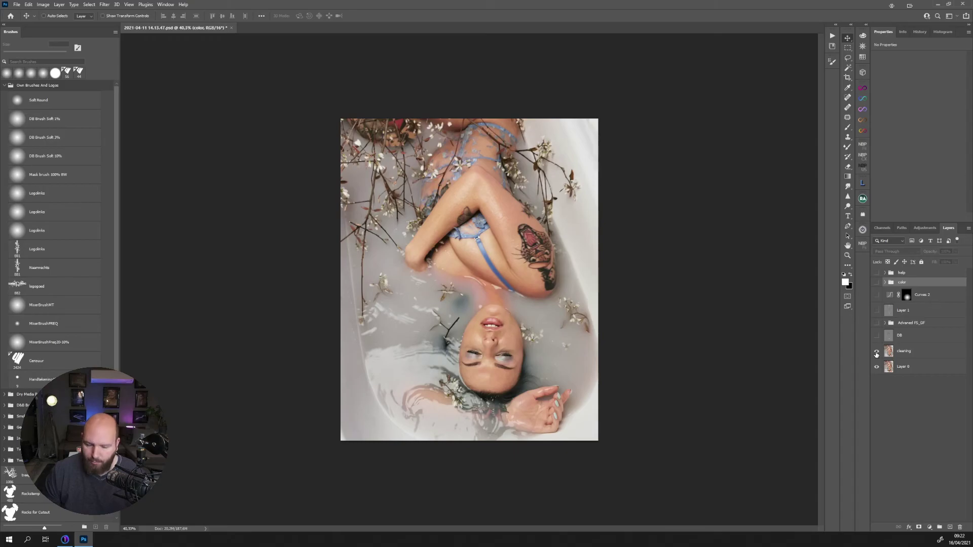
- Review each retouching stage by showing the layers one after another, from DB up to the color group
{"action": "left_click", "coordinate": [877, 336]}
{"action": "left_click", "coordinate": [876, 335]}
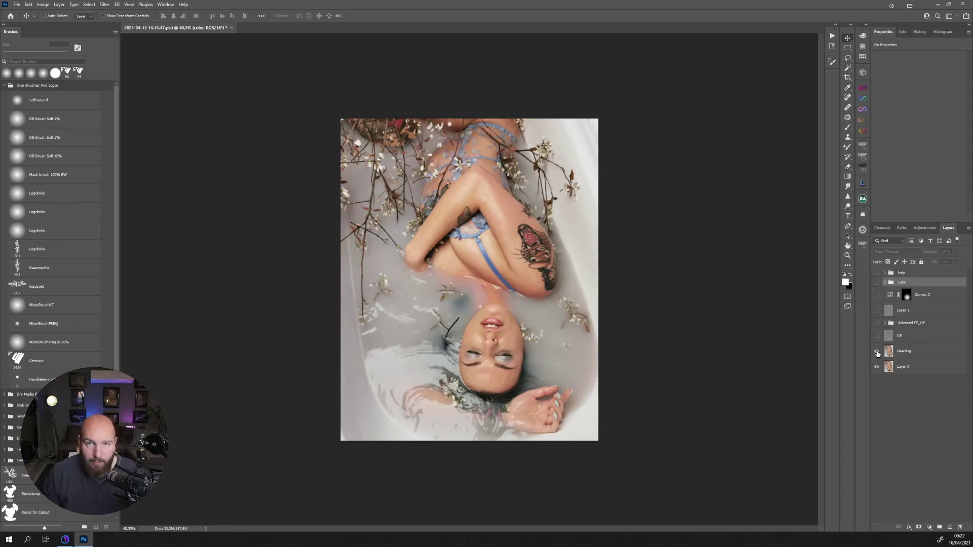
{"action": "left_click", "coordinate": [876, 335]}
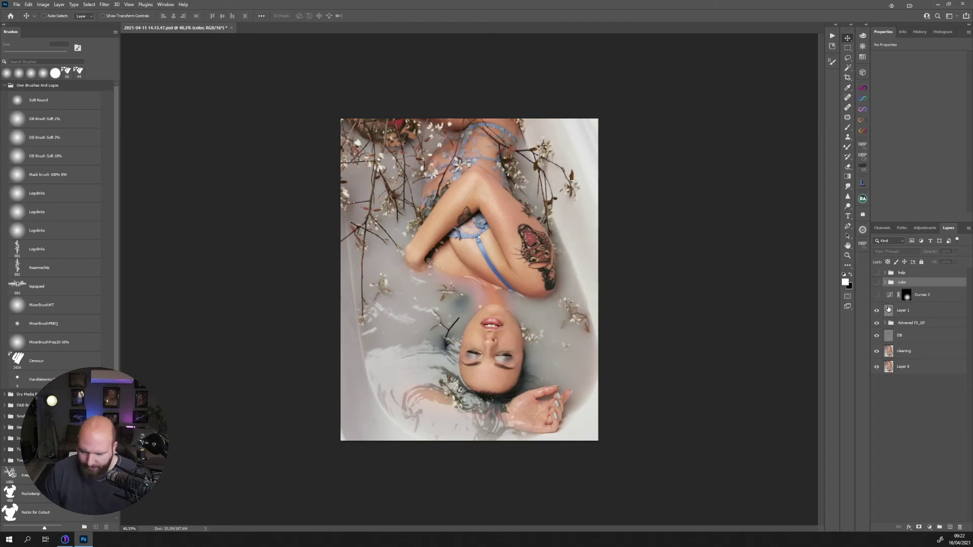
{"action": "left_click", "coordinate": [877, 295]}
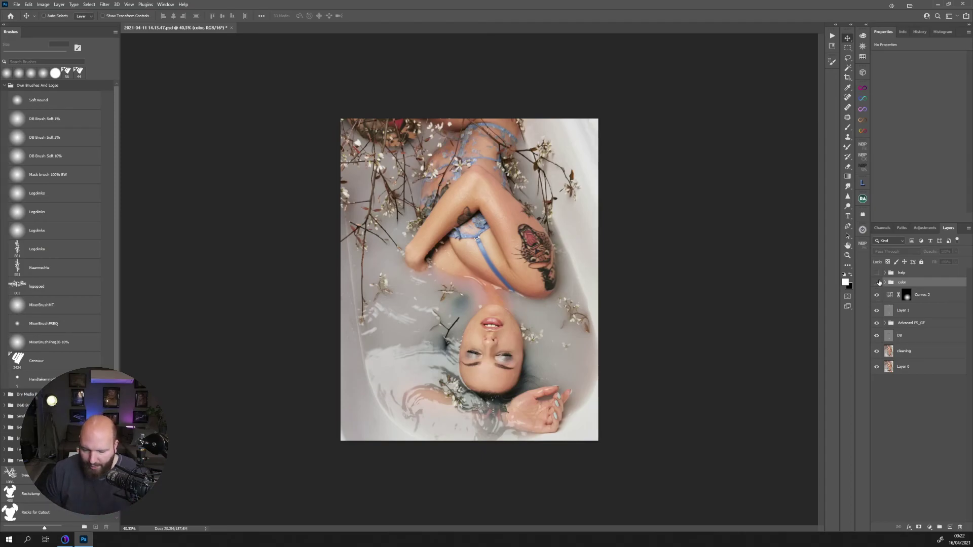
{"action": "left_click", "coordinate": [878, 283]}
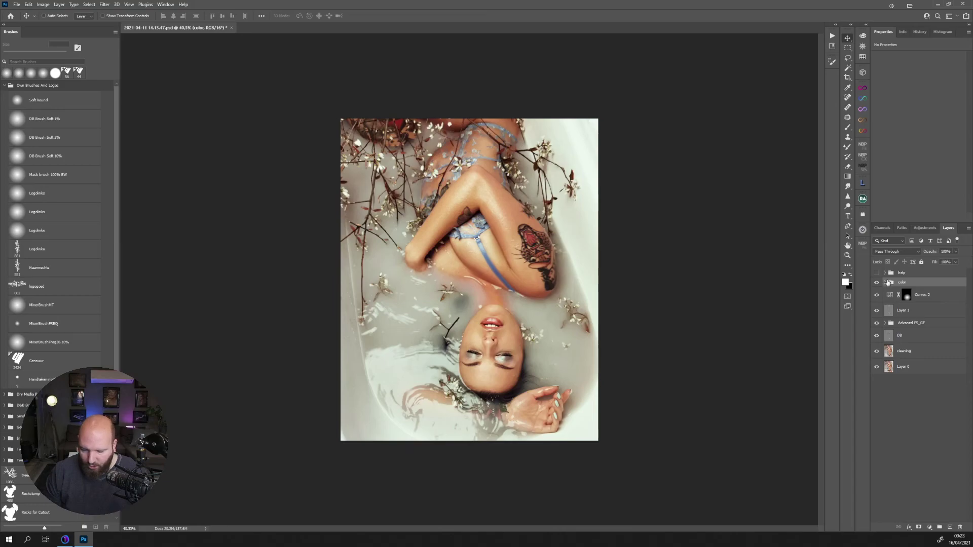
- Expand the color group and reduce its opacity to 40%
{"action": "left_click", "coordinate": [886, 282]}
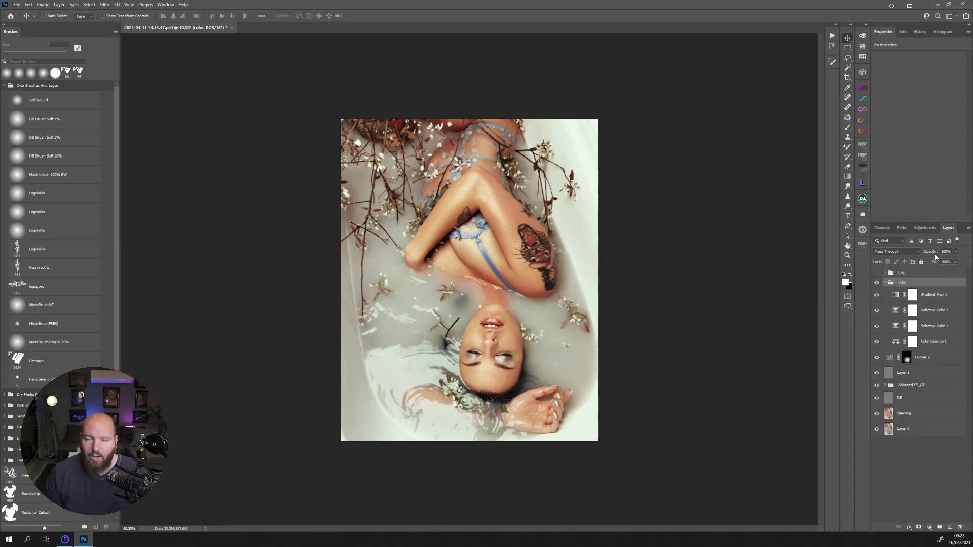
{"action": "key", "text": "5"}
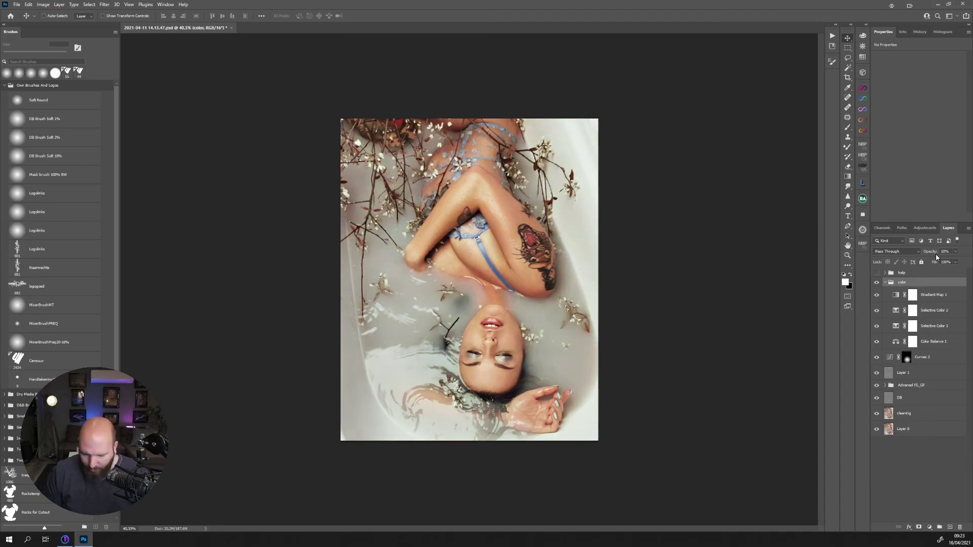
{"action": "key", "text": "ctrl+minus"}
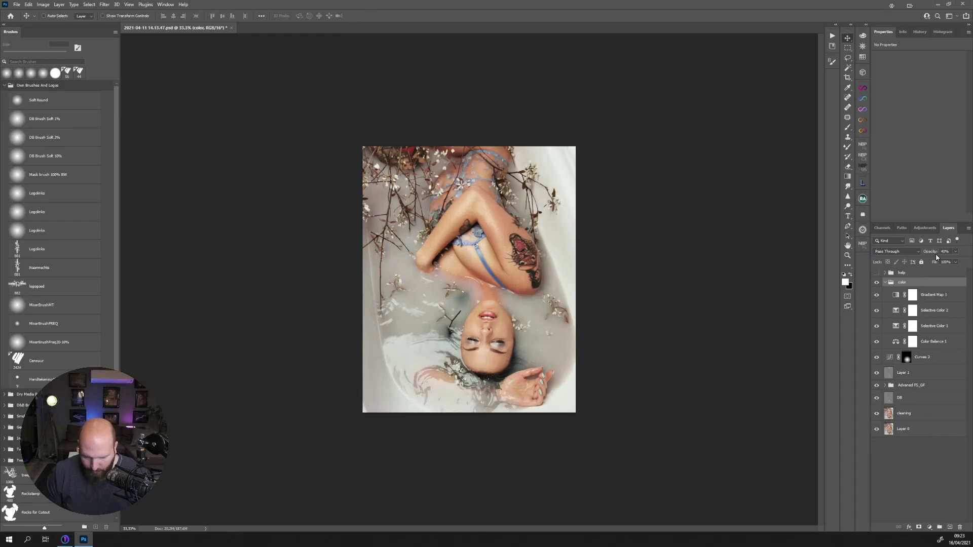
{"action": "key", "text": "ctrl+plus"}
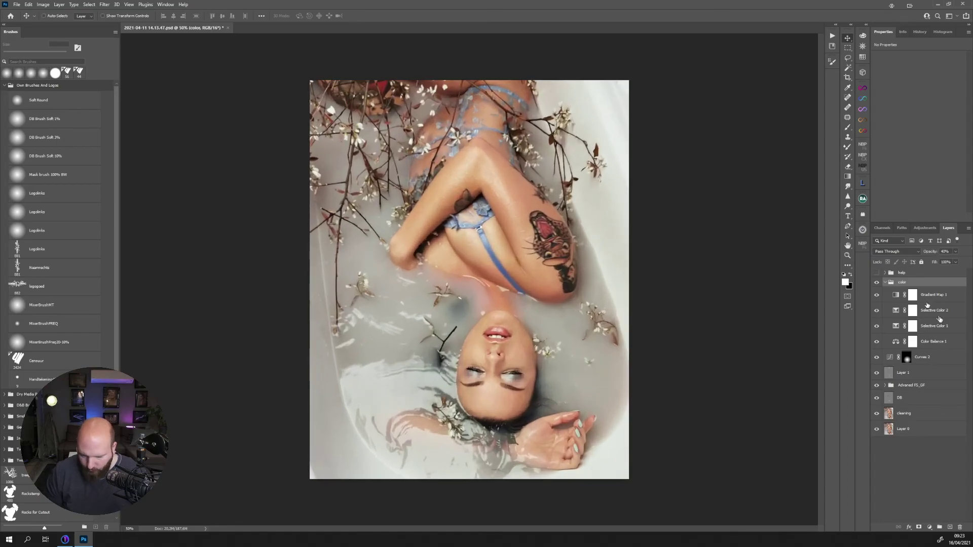
- Check the image with and without the color group, and compare the full edit with Layer 0
{"action": "left_click", "coordinate": [877, 282]}
{"action": "left_click", "coordinate": [877, 283]}
{"action": "left_click", "coordinate": [877, 284]}
{"action": "left_click", "coordinate": [876, 284]}
{"action": "left_click", "coordinate": [876, 284]}
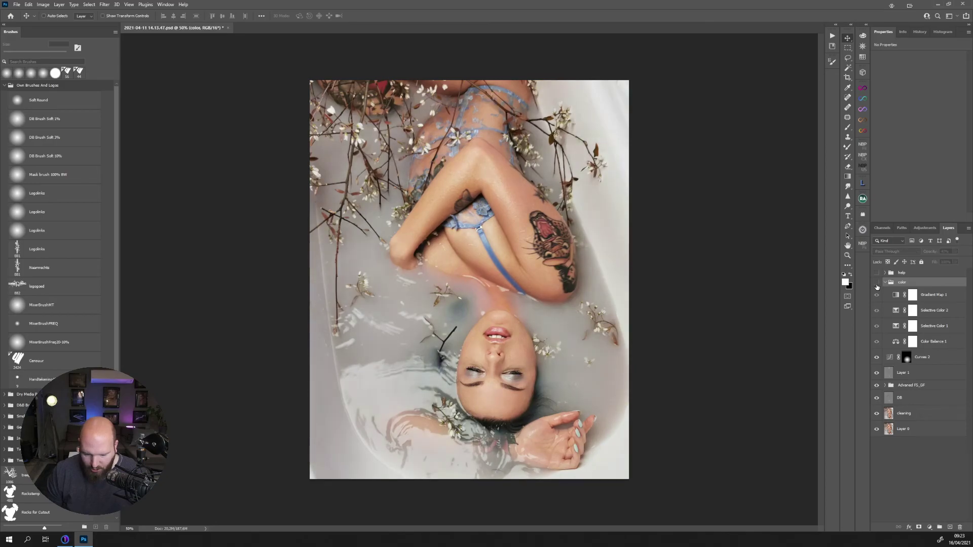
{"action": "left_click", "coordinate": [877, 428], "text": "alt"}
{"action": "left_click", "coordinate": [877, 429], "text": "alt"}
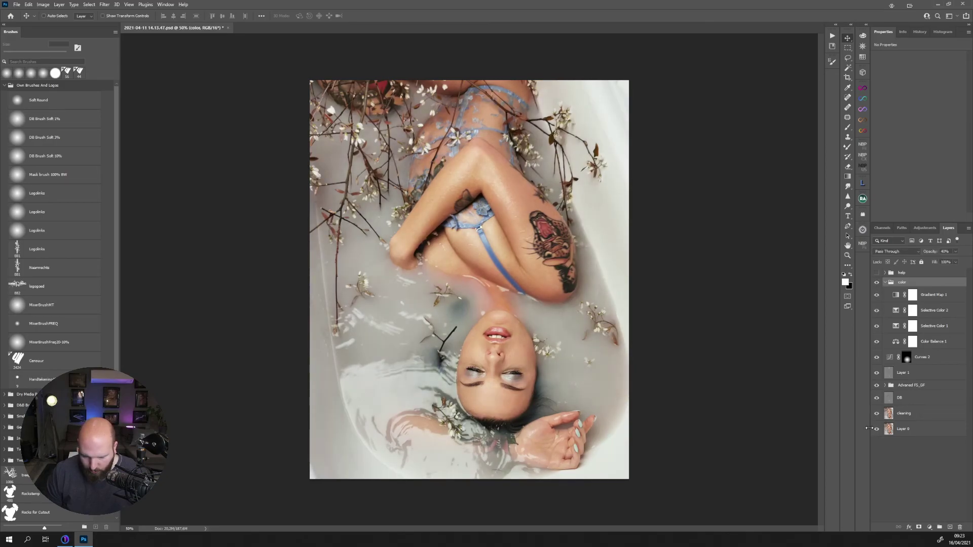